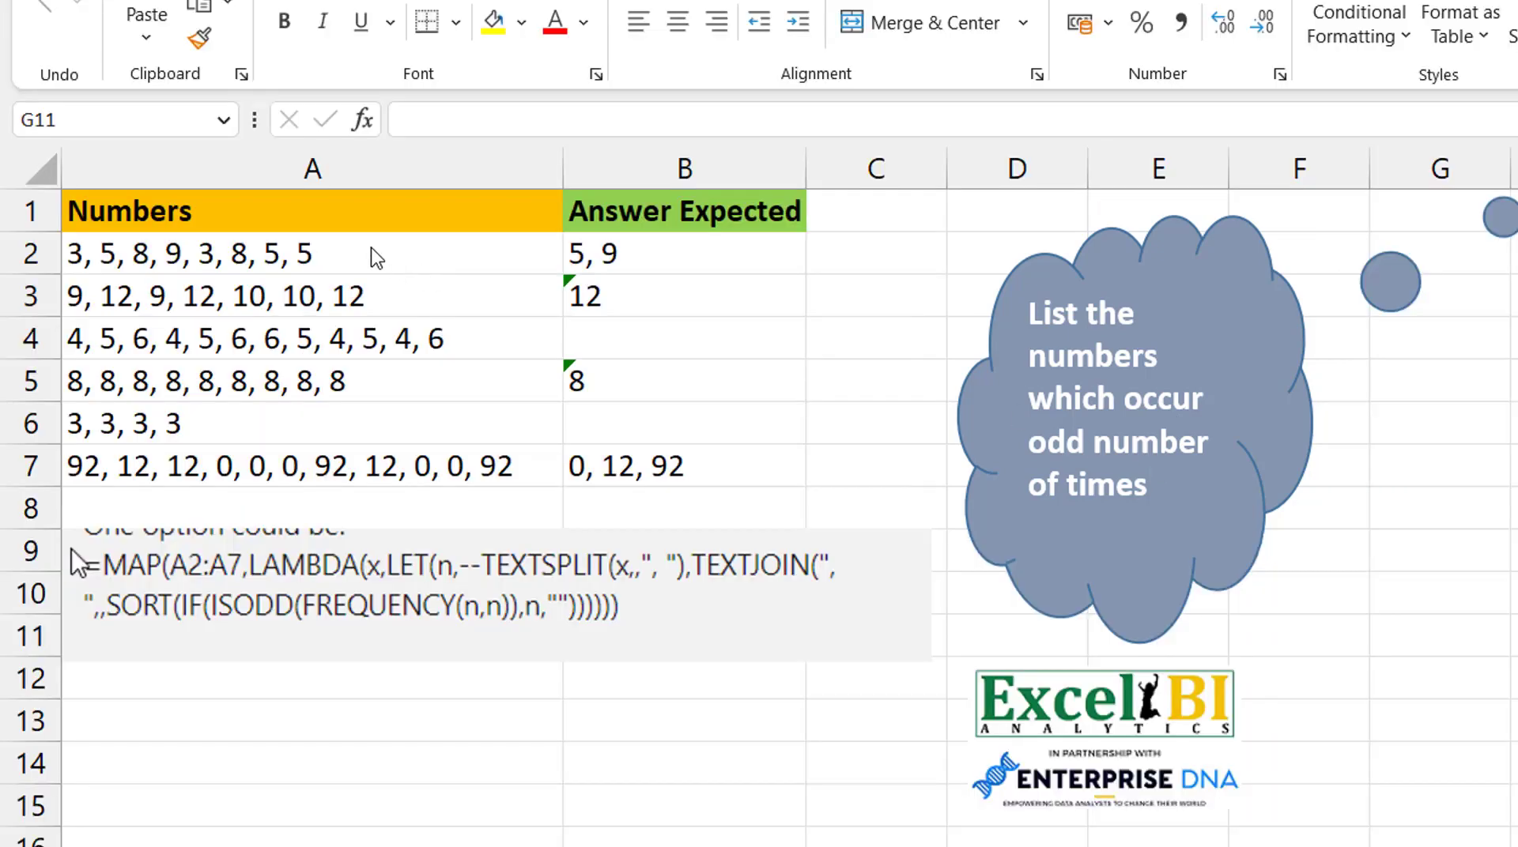
Step: Remove the formula picture and the cloud callout describing the task from the worksheet
left_click(339, 252)
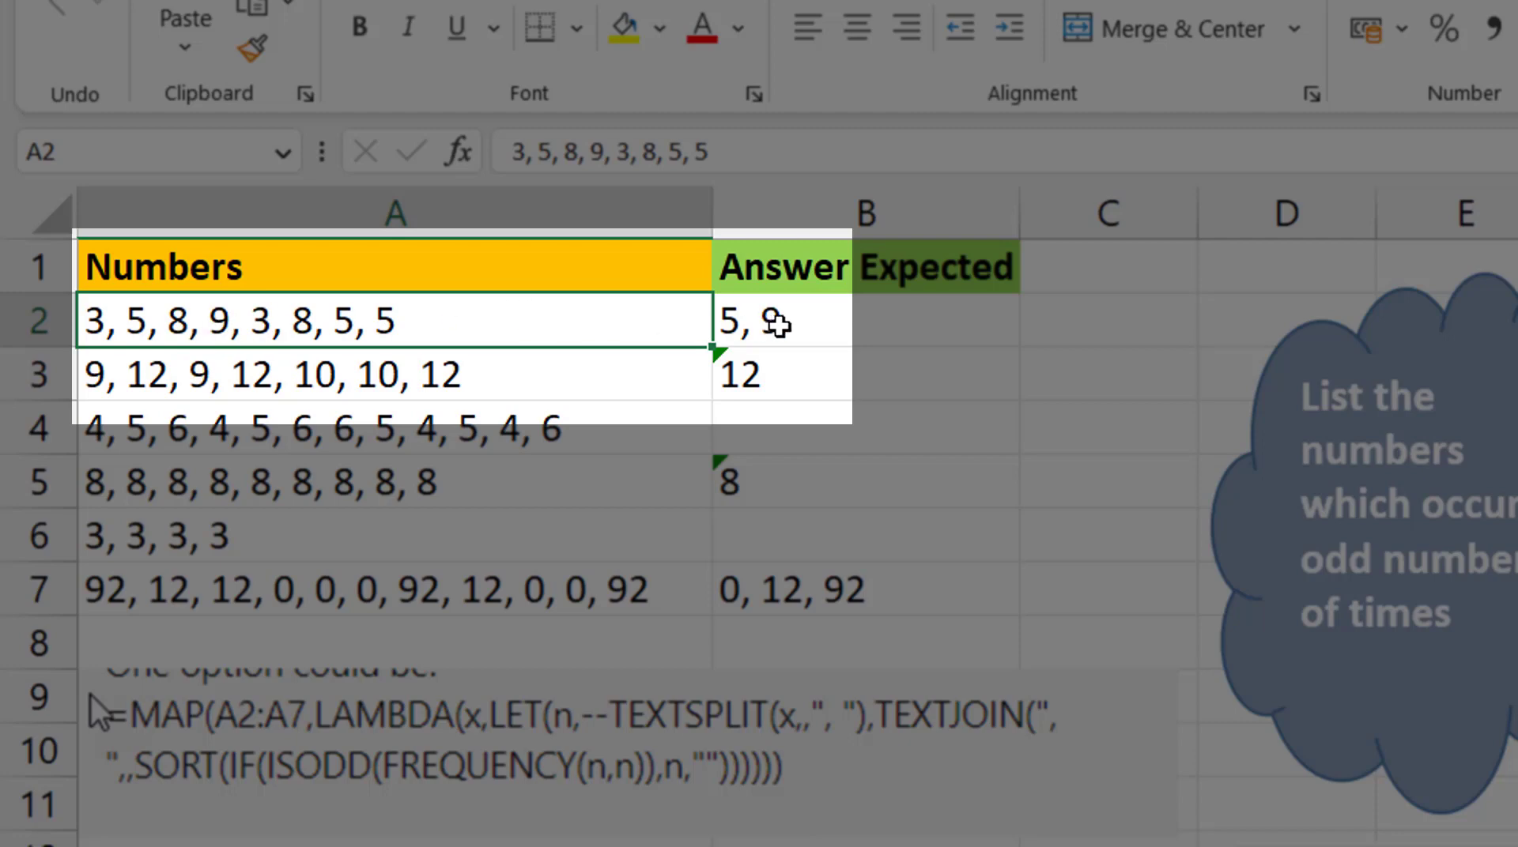
left_click(777, 322)
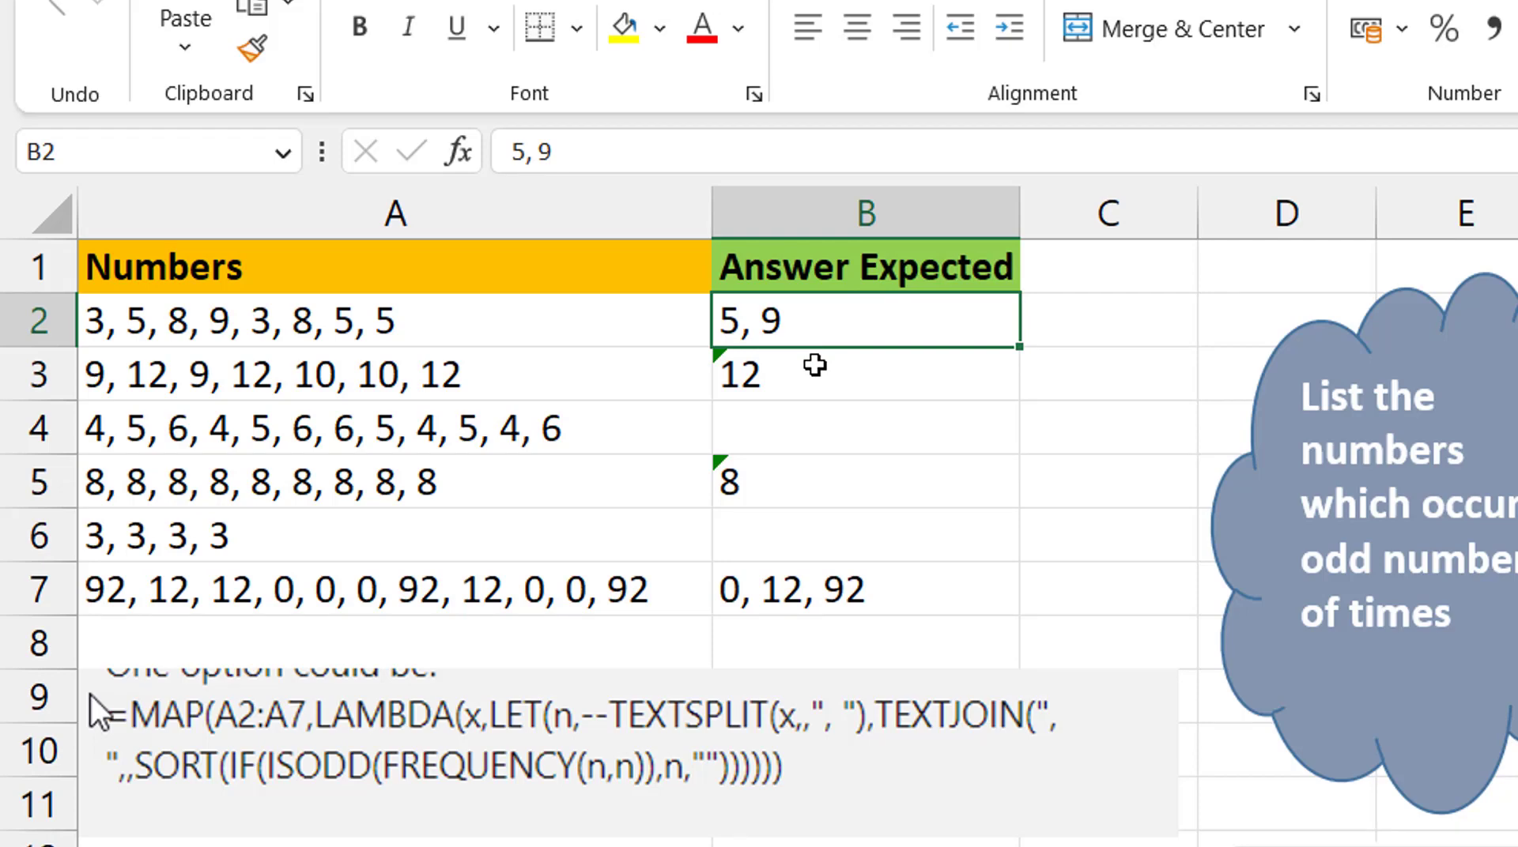
left_click(1099, 781)
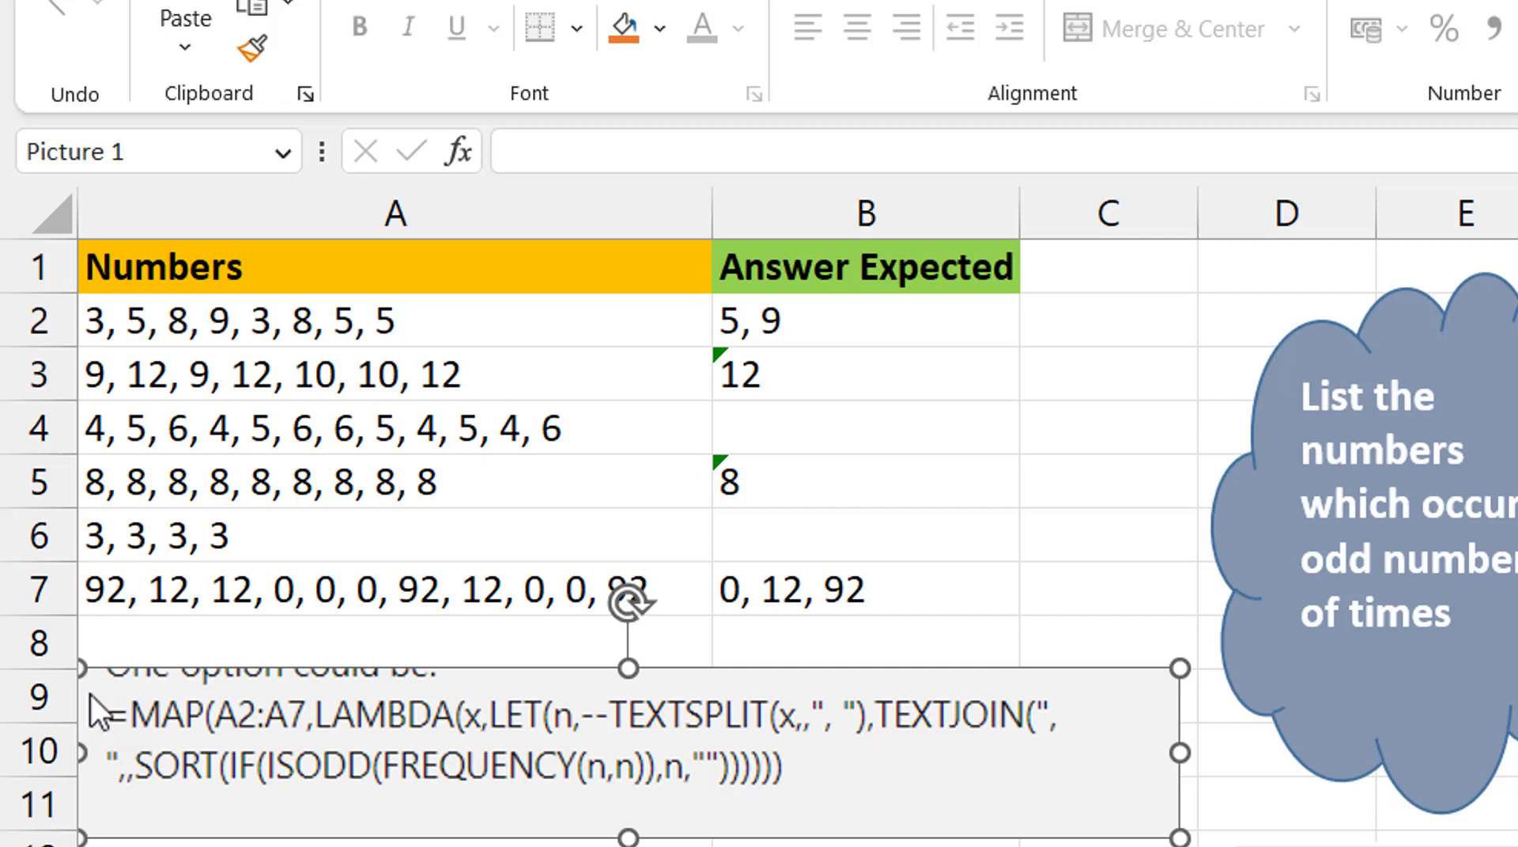
key("Escape")
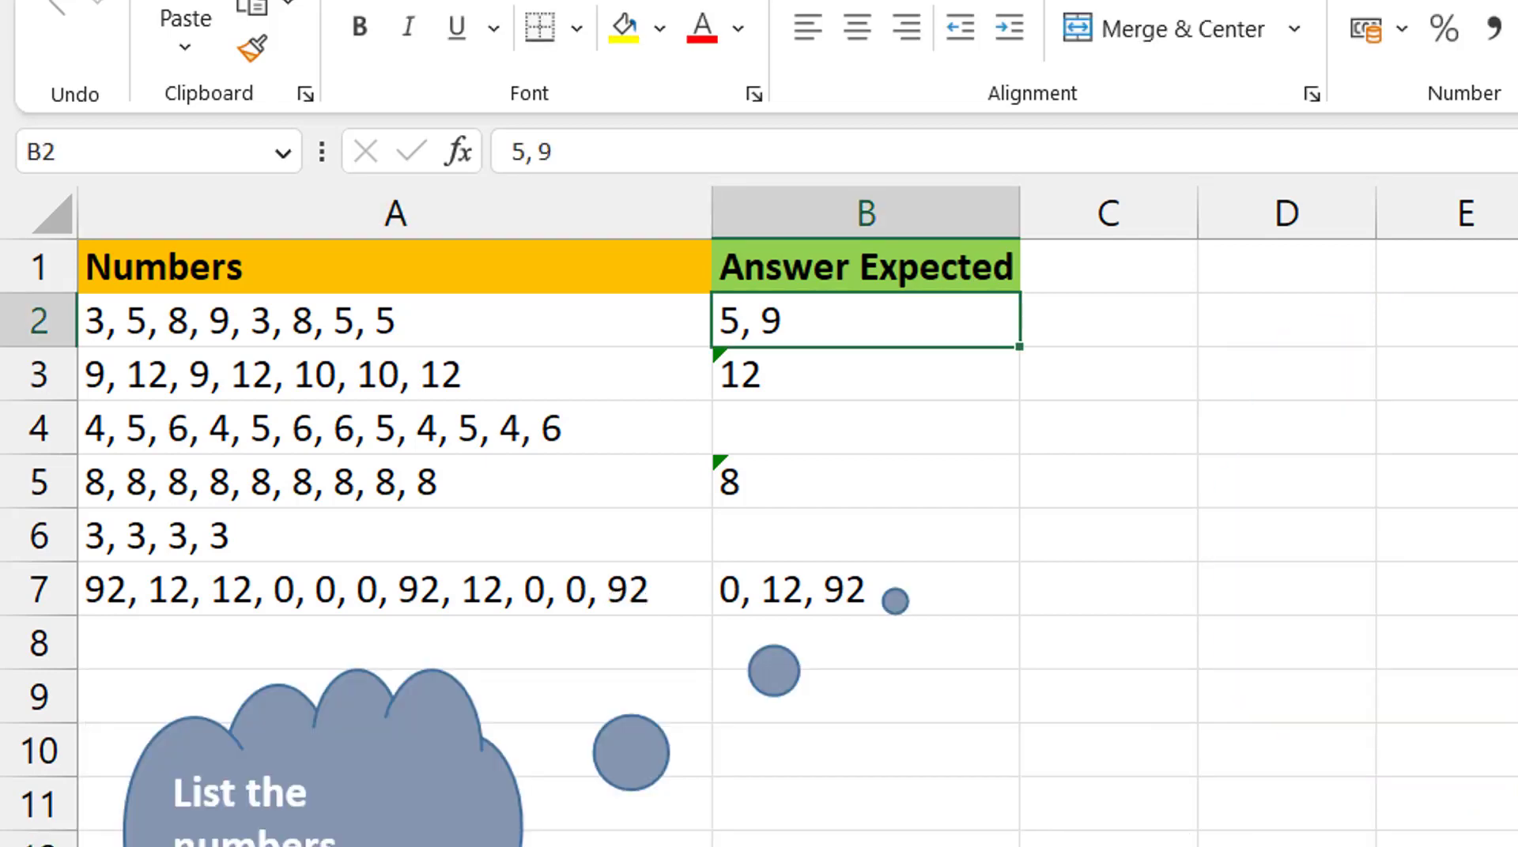
key("Delete")
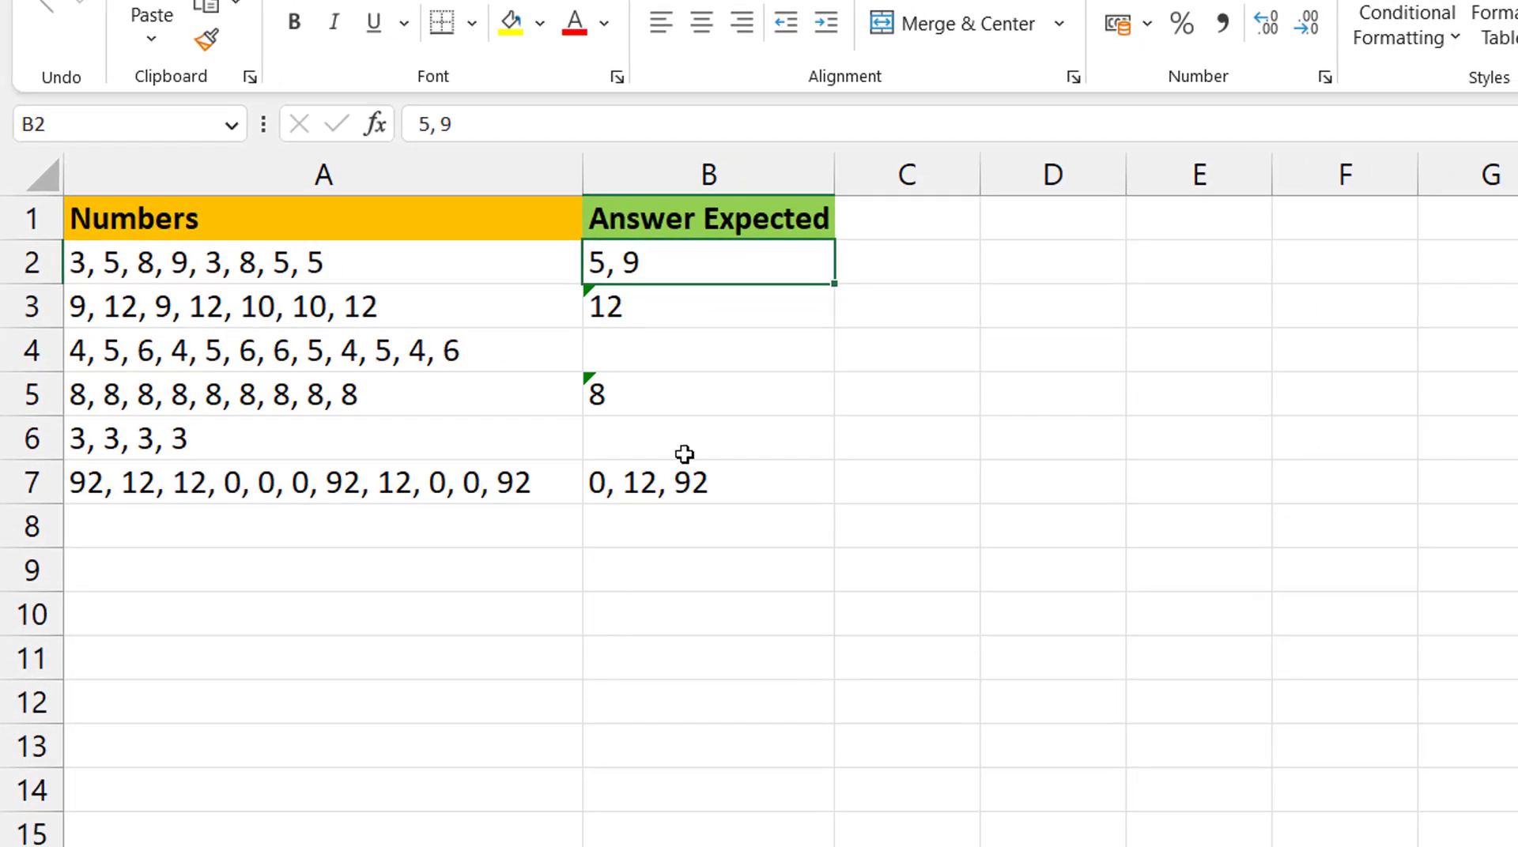
Step: Enter the sample numbers 4, 3, 2, 1, 4, 3, 3, 5 and 6 down cells D2:D10
left_click(924, 273)
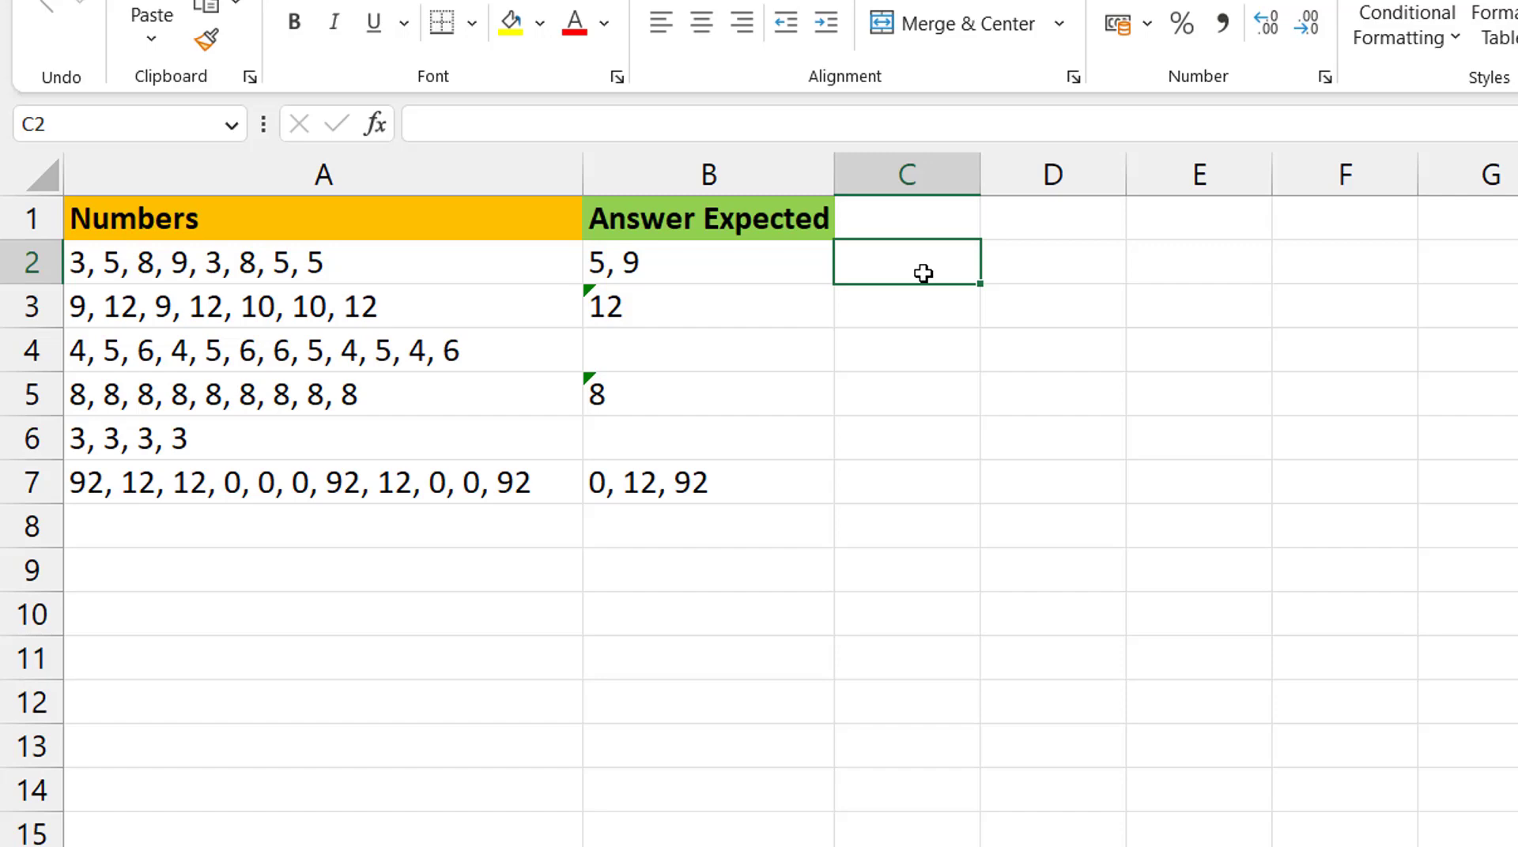
key("Right")
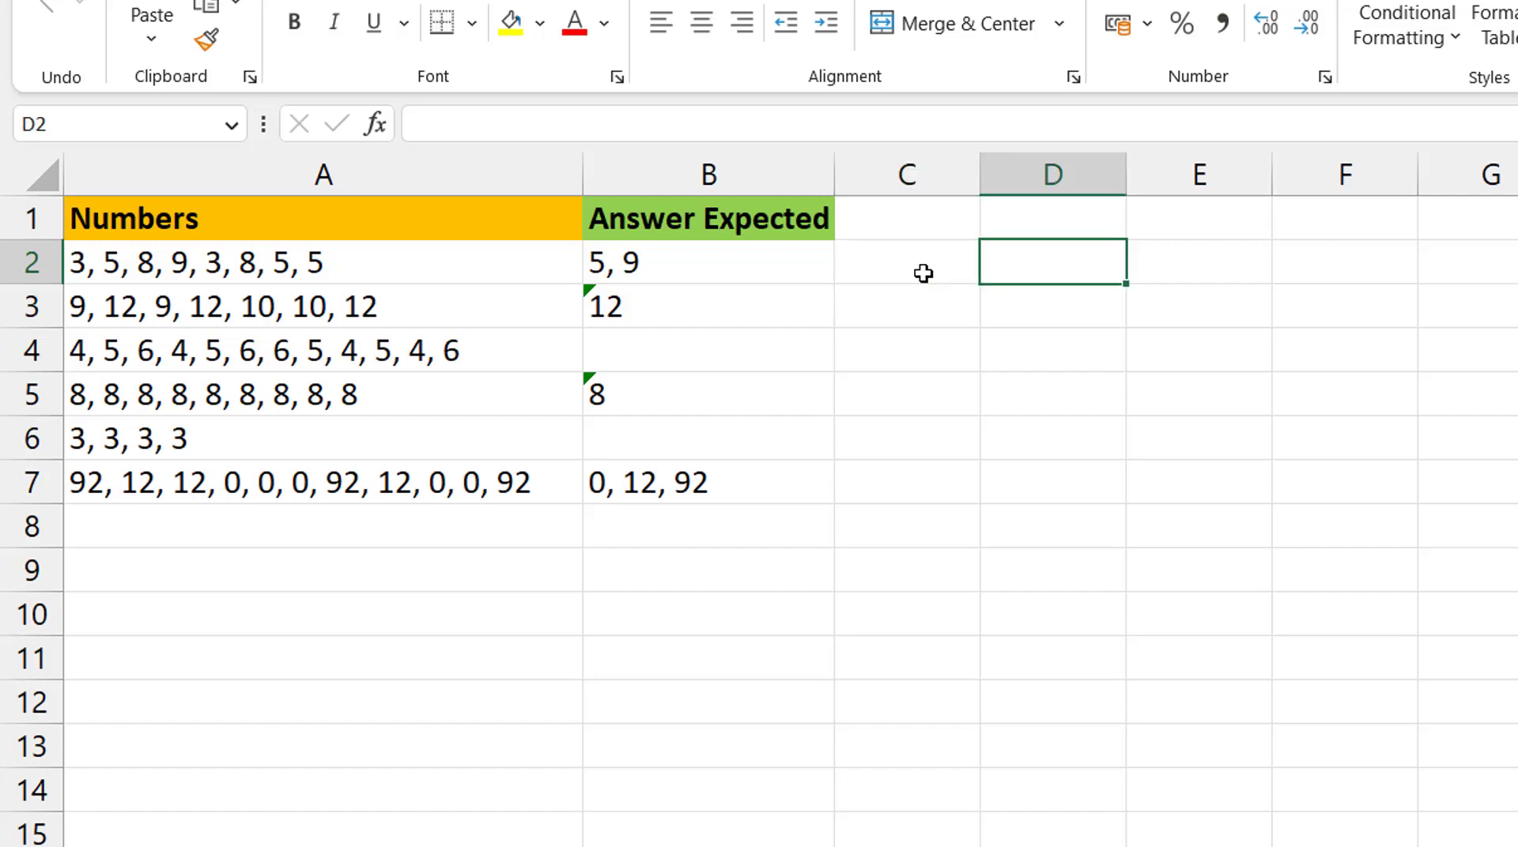
type("4")
key("Return")
type("3")
key("Return")
type("2")
key("Return")
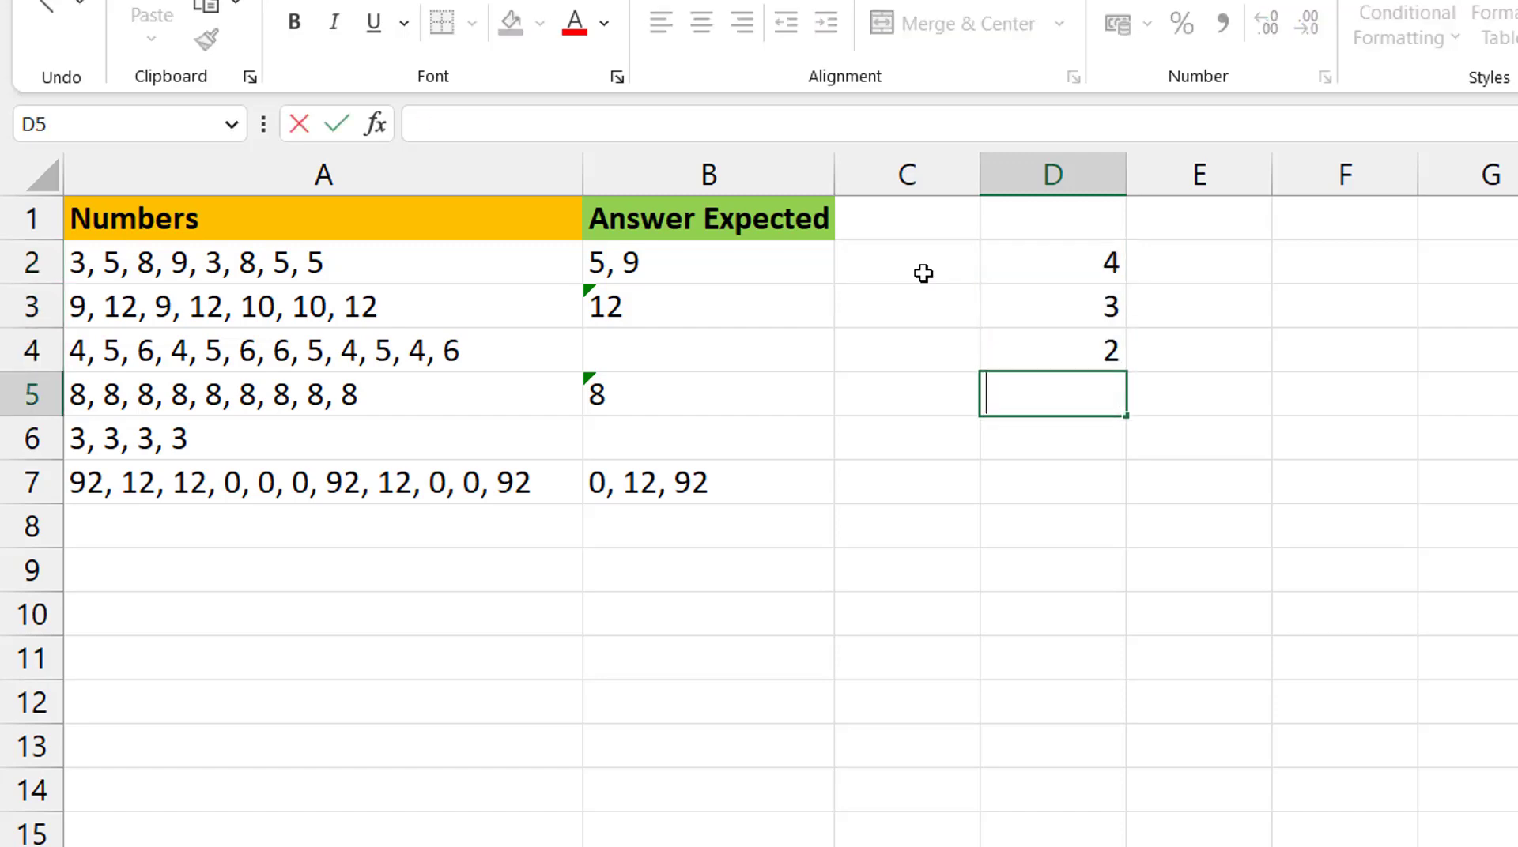
type("1")
key("Return")
type("4")
key("Return")
type("3")
key("Return")
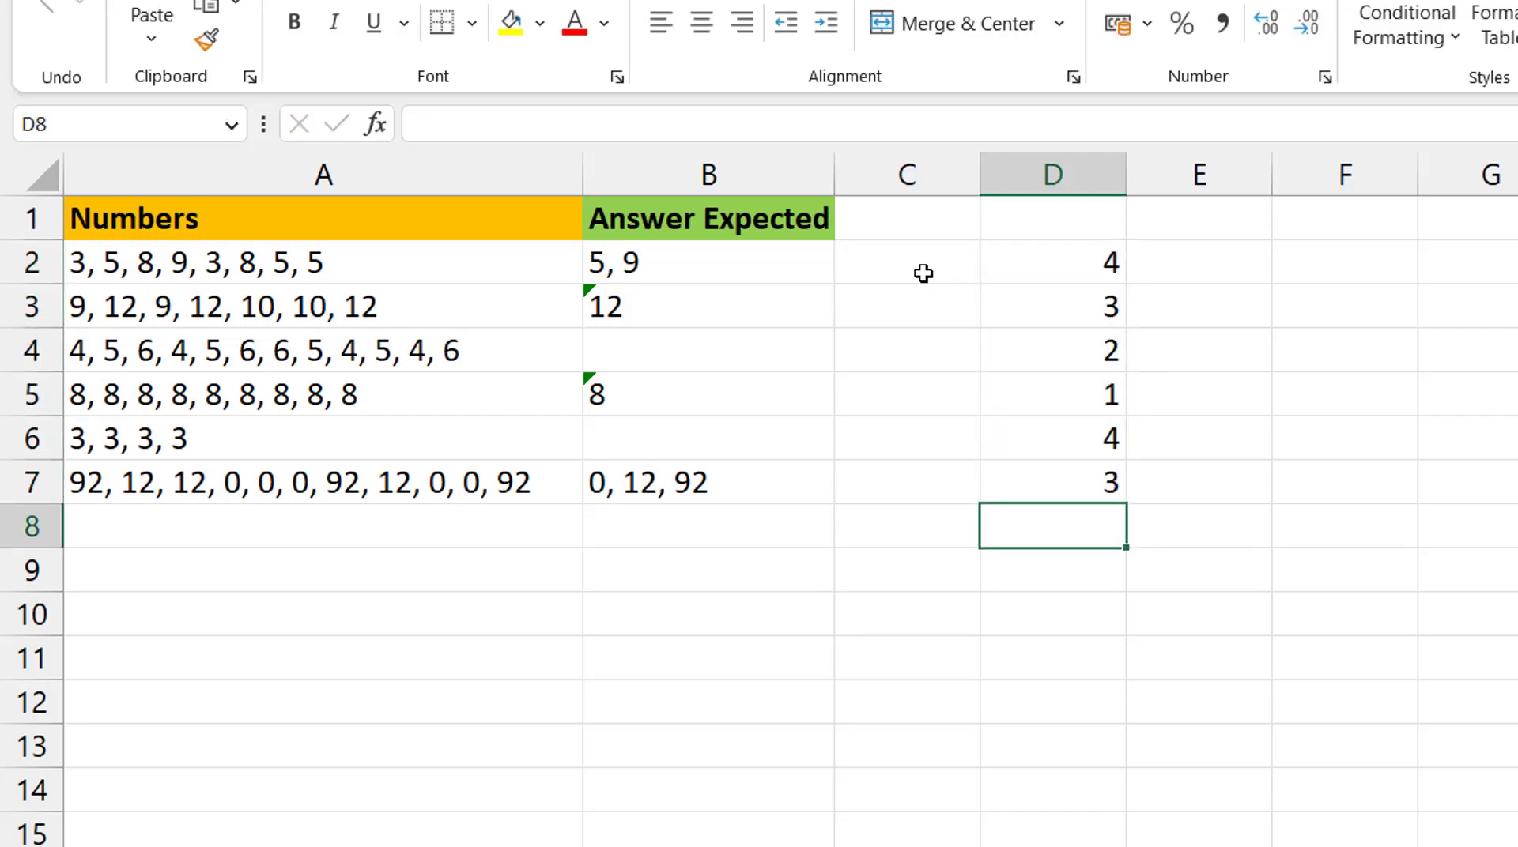
type("3")
key("Return")
type("5")
key("Return")
type("6")
key("Return")
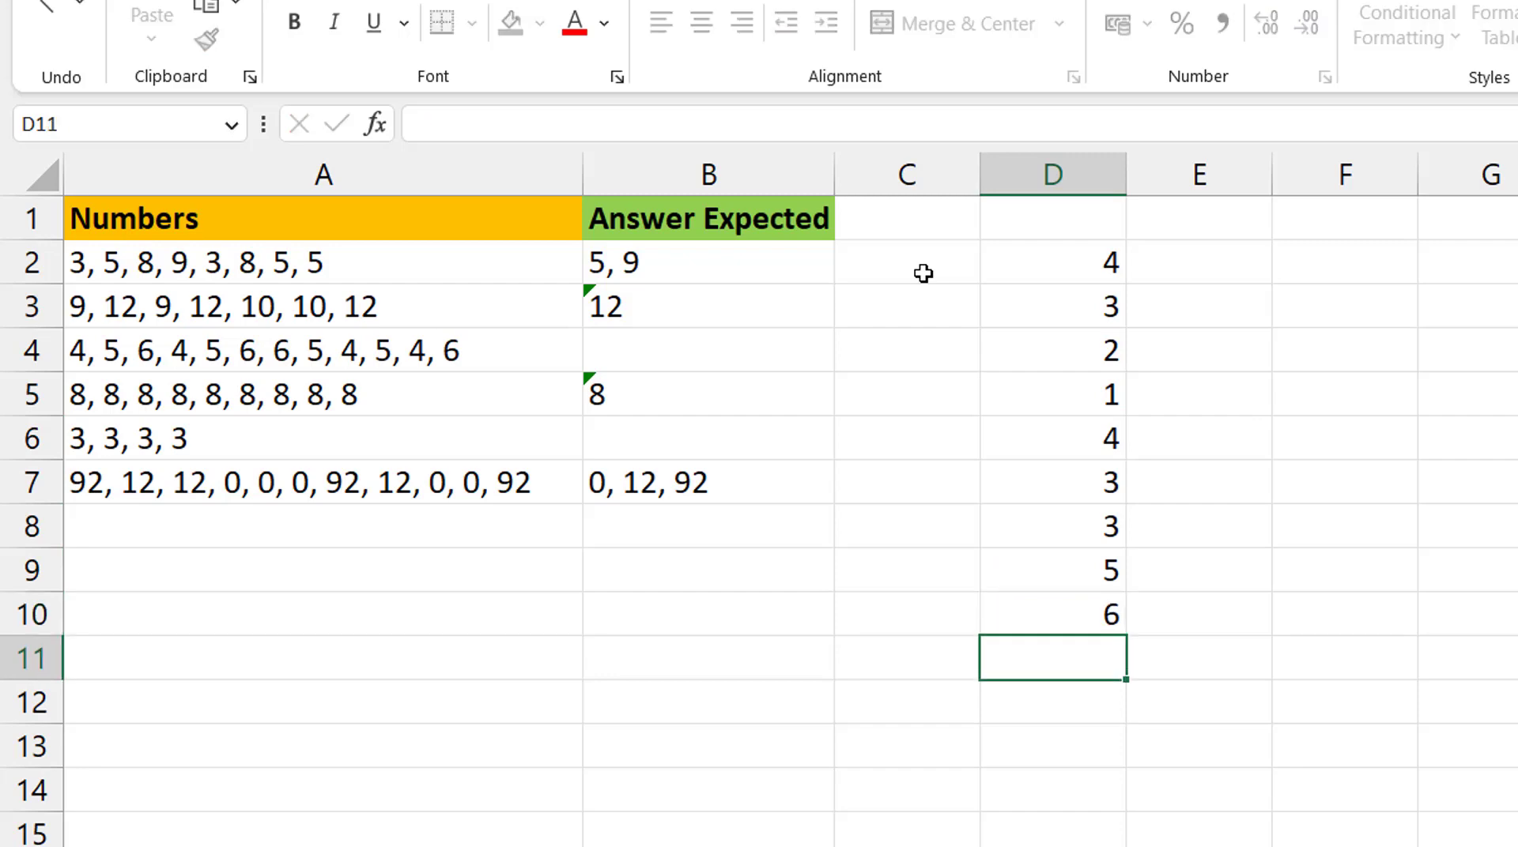
Step: Enter =FREQUENCY(D2:D10,D2:D10) in cell E2, using the sample numbers as both data array and bins array
key("Up")
key("Up")
key("Up")
key("Up")
key("Up")
key("Up")
key("Up")
key("Up")
key("Up")
key("Right")
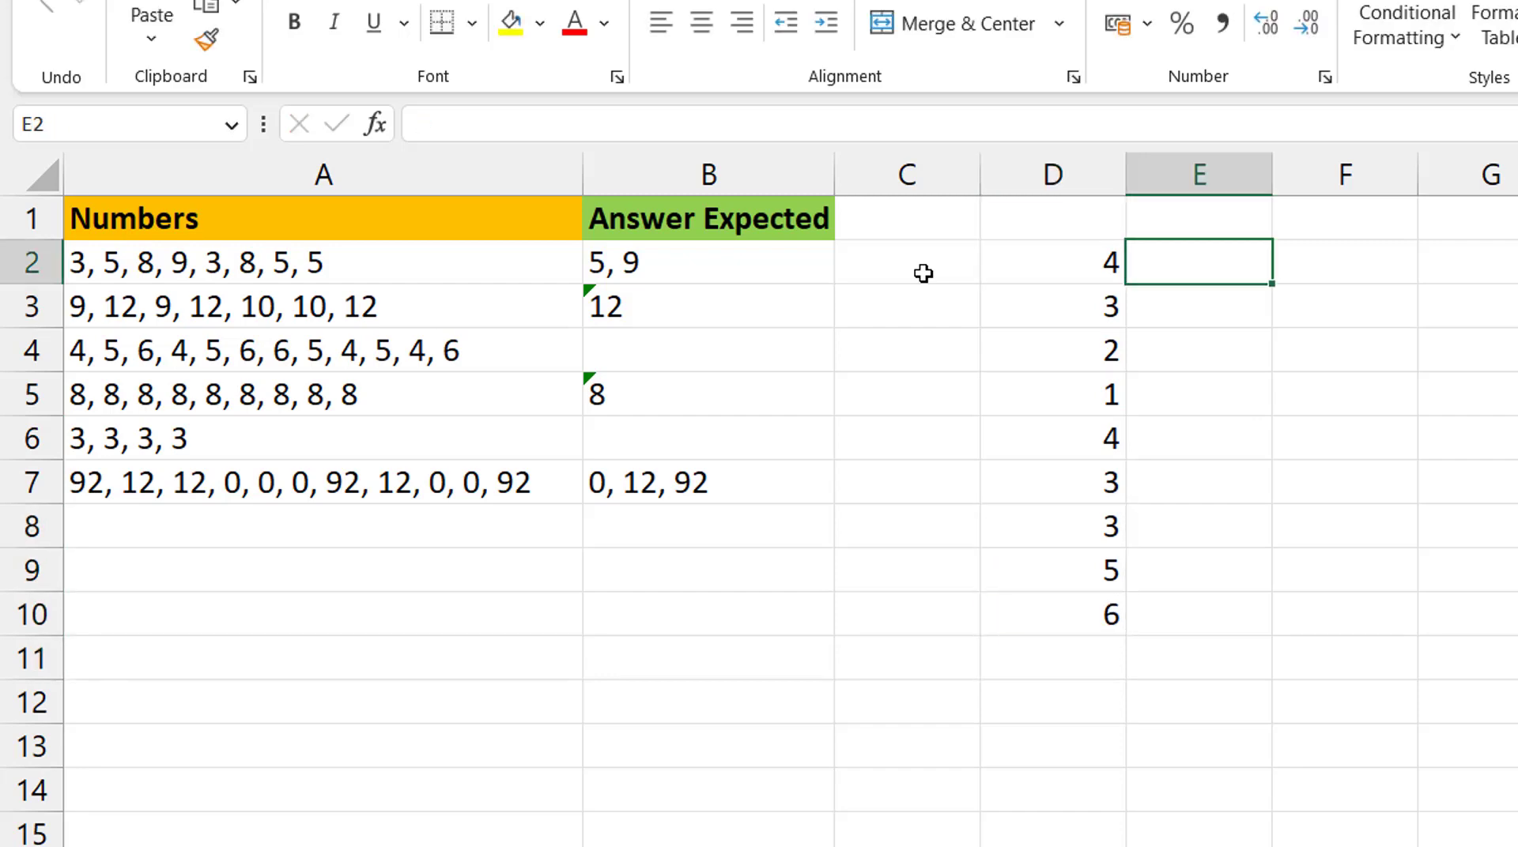
type("=fre")
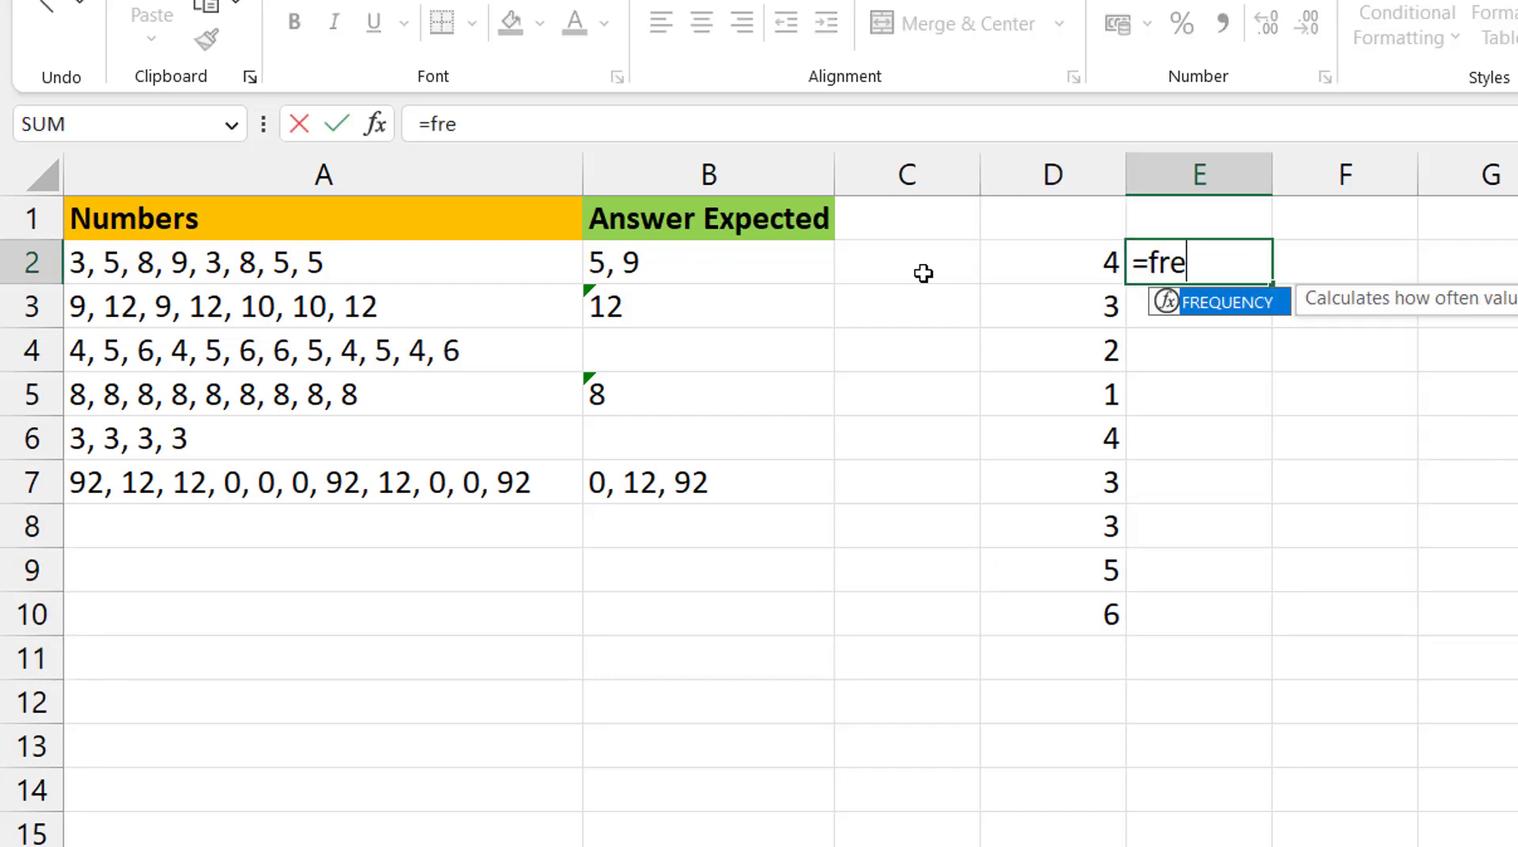
key("Tab")
key("Left")
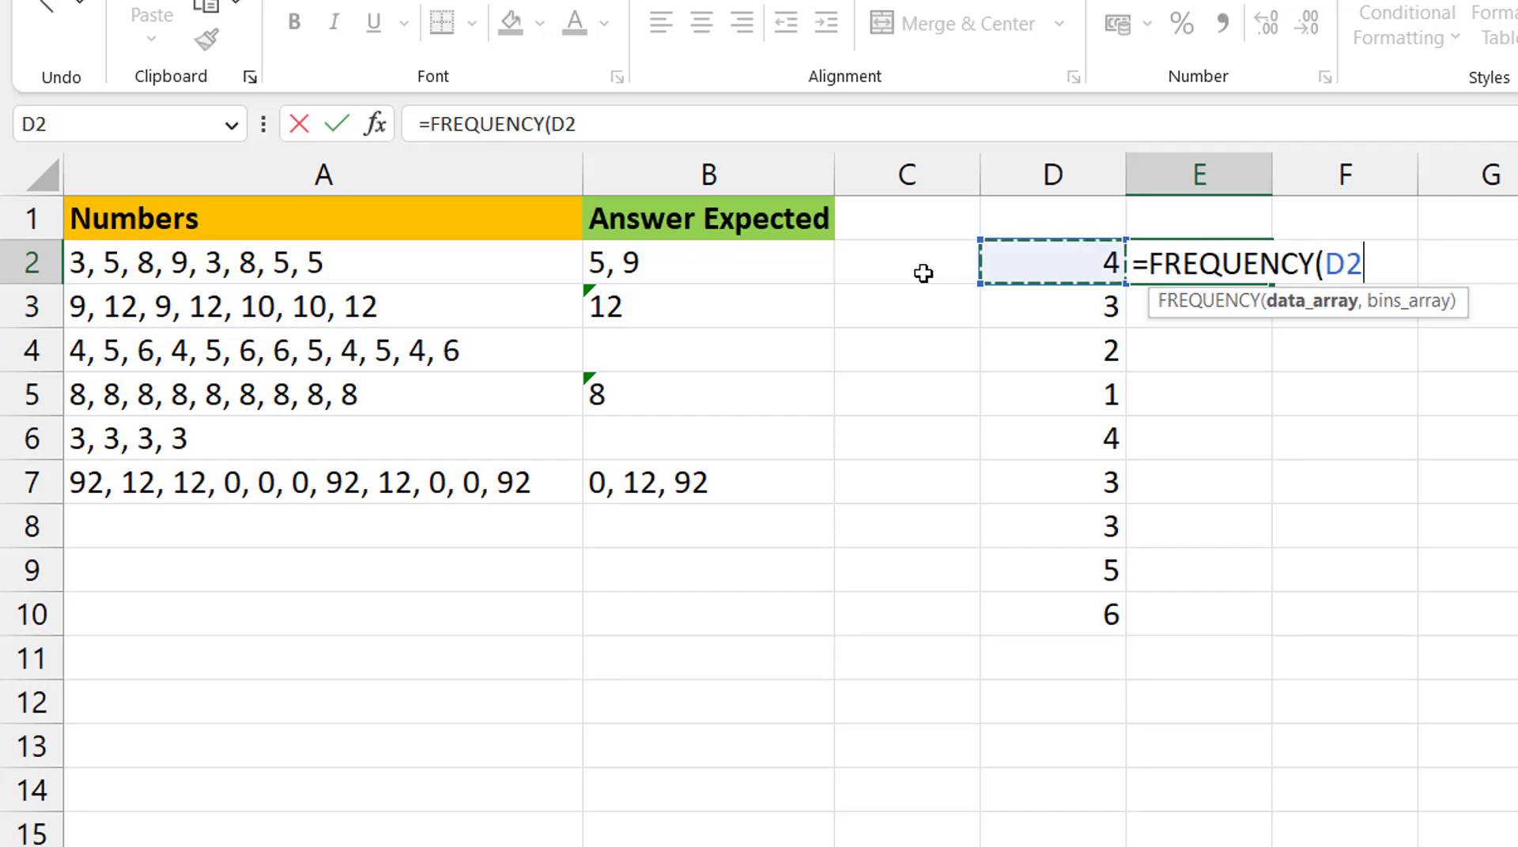
key("ctrl+shift+Down")
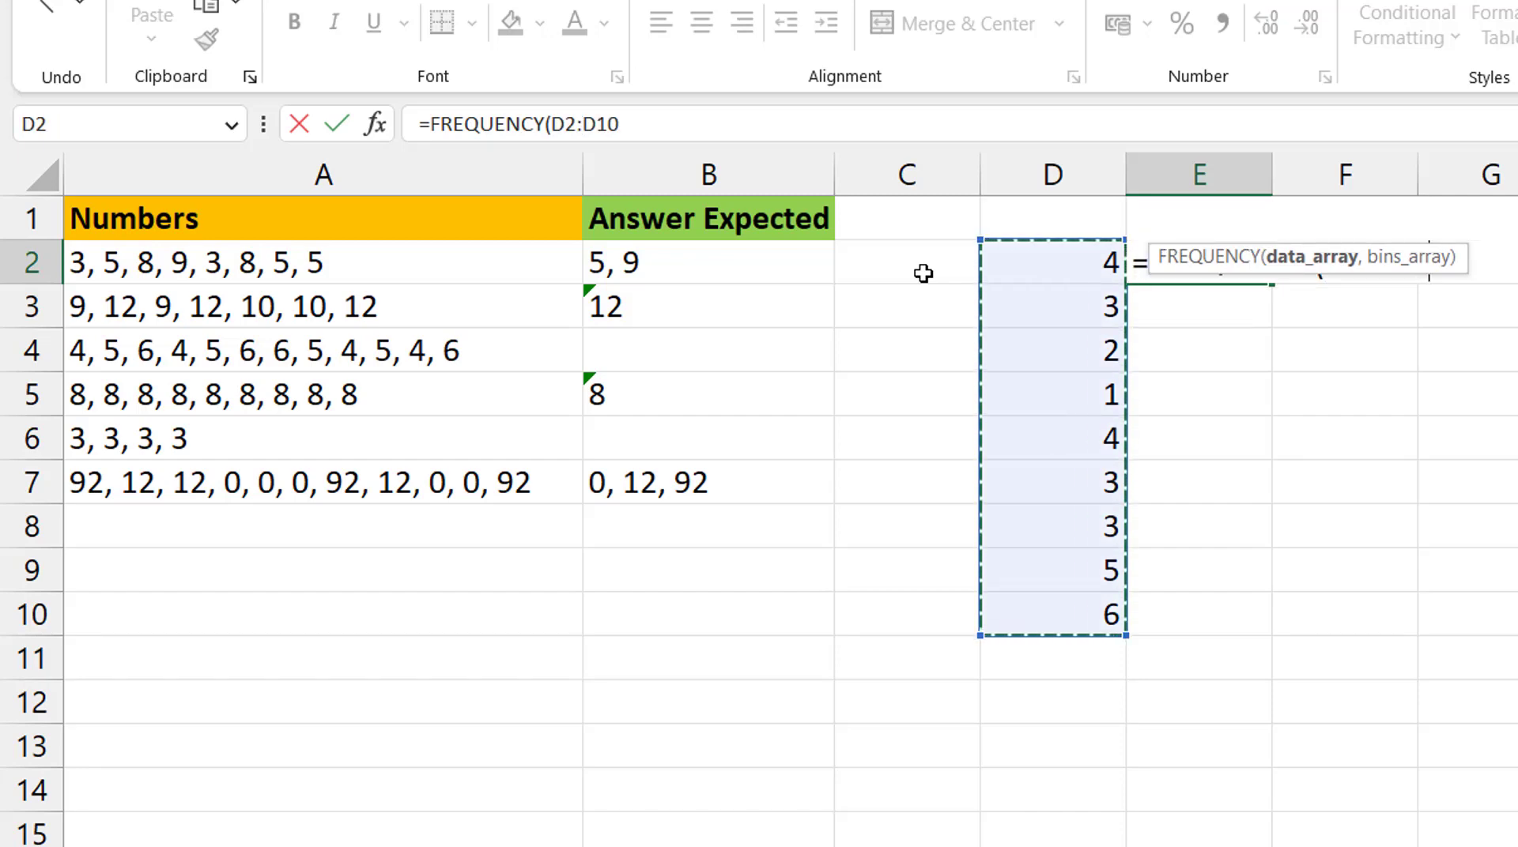
type(".")
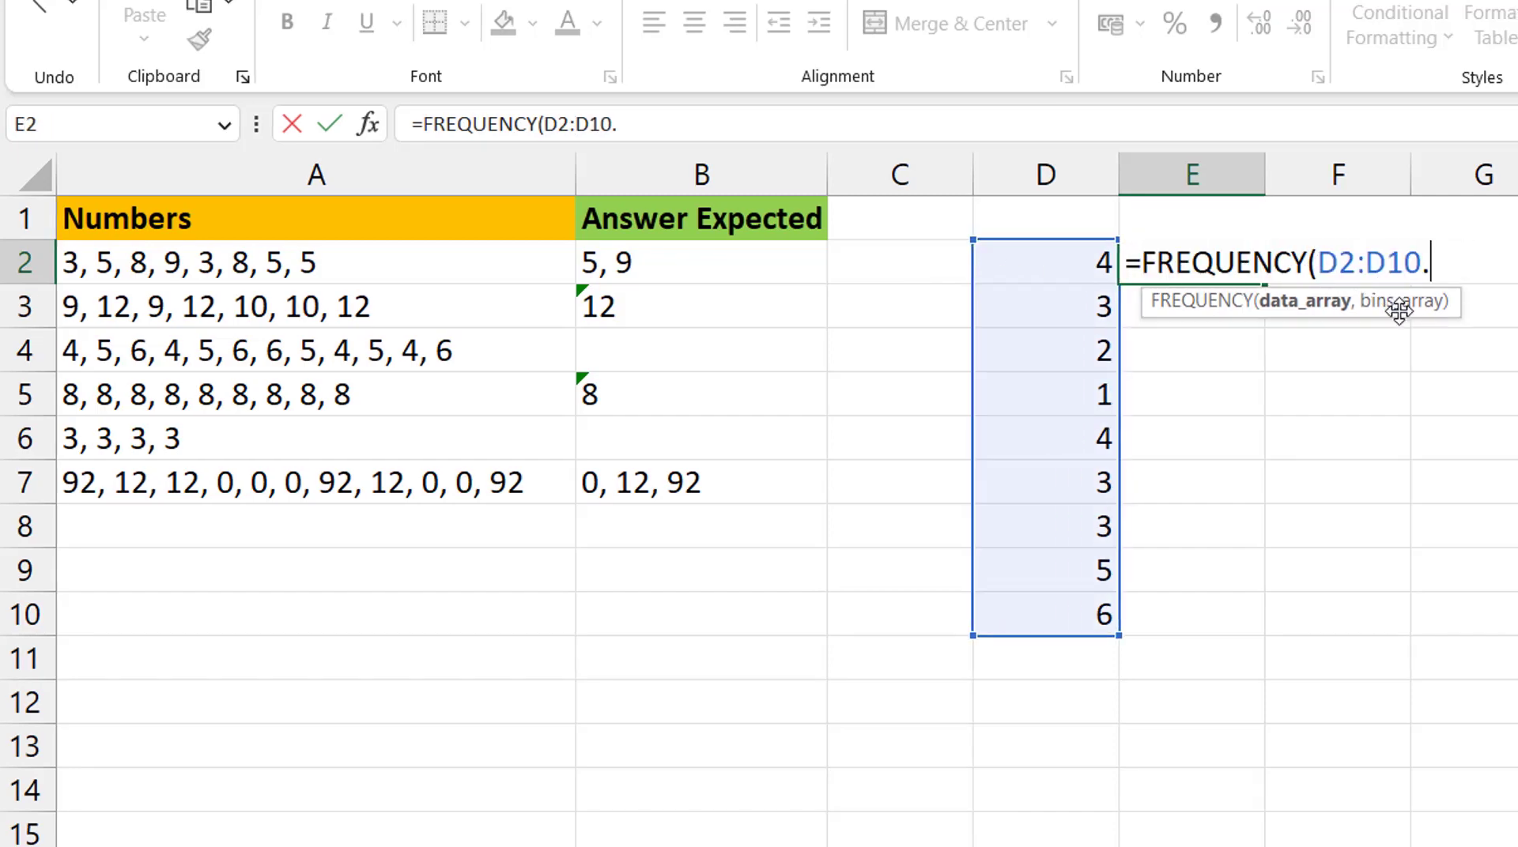
key("BackSpace")
type(",")
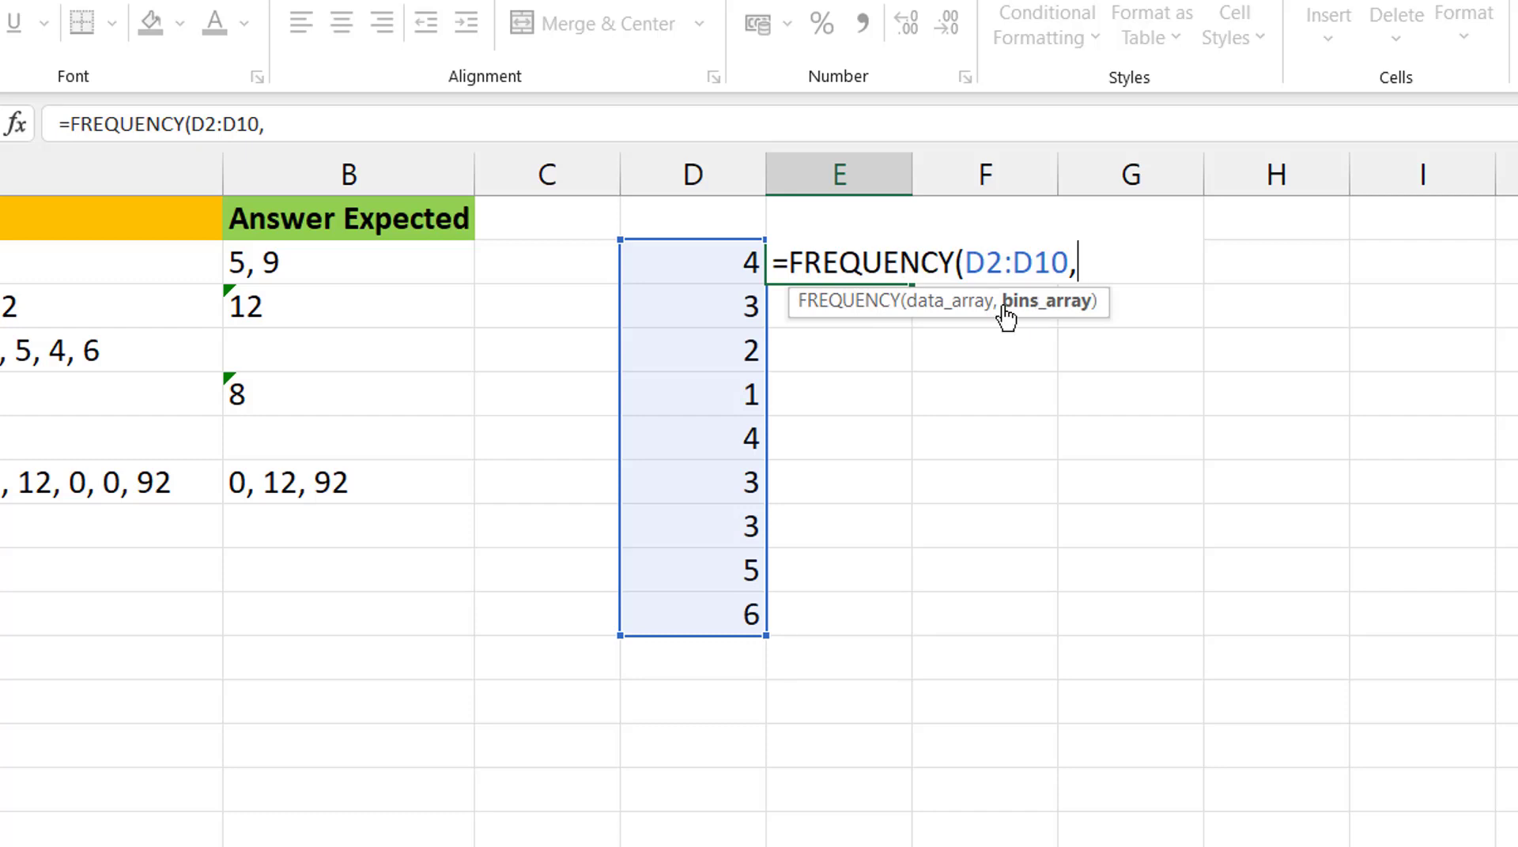
left_click(689, 256)
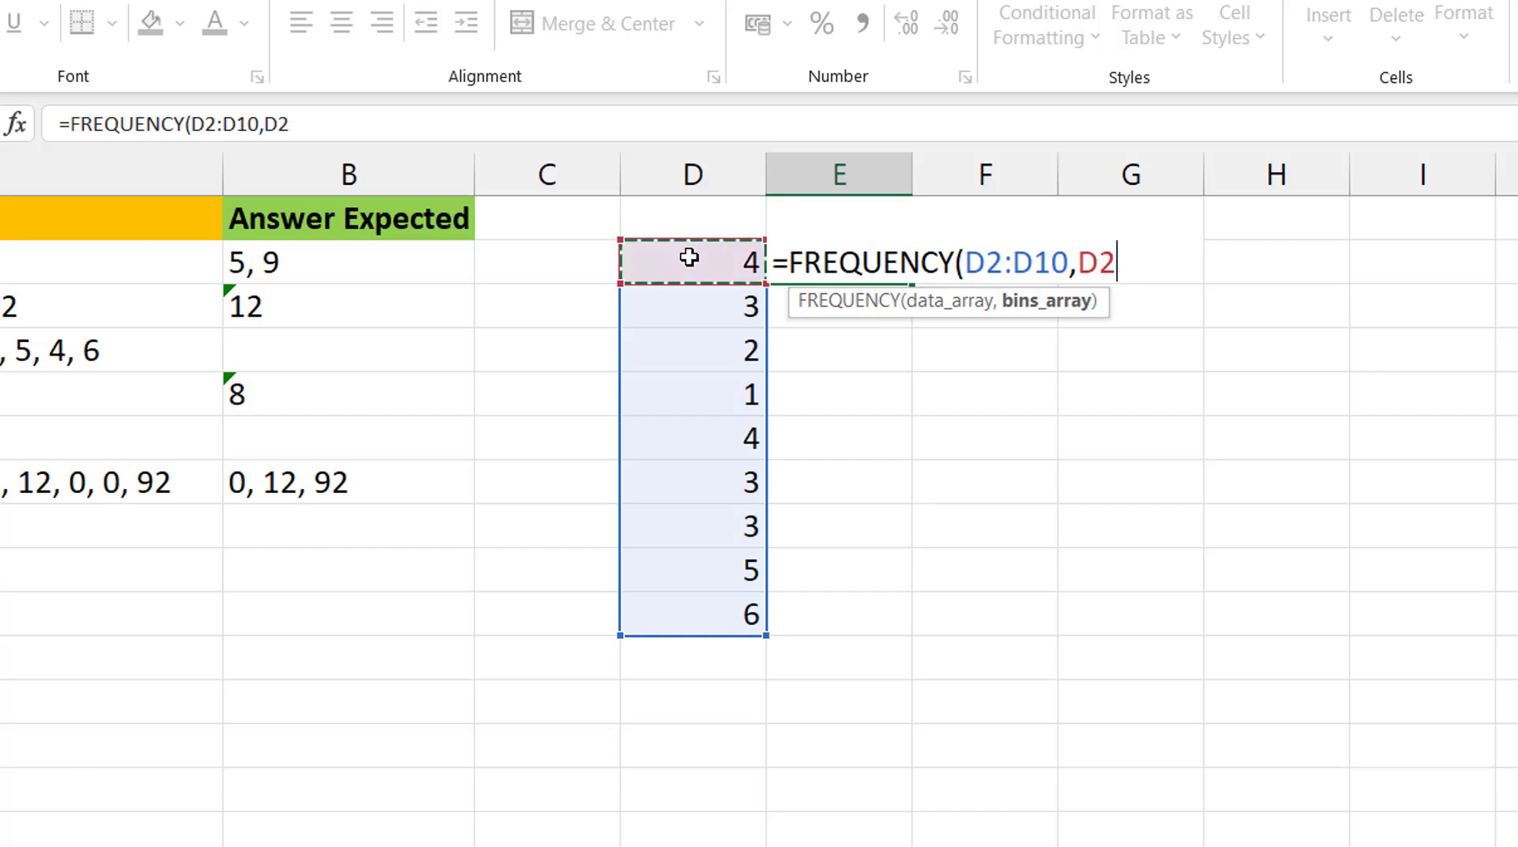
key("ctrl+shift+Down")
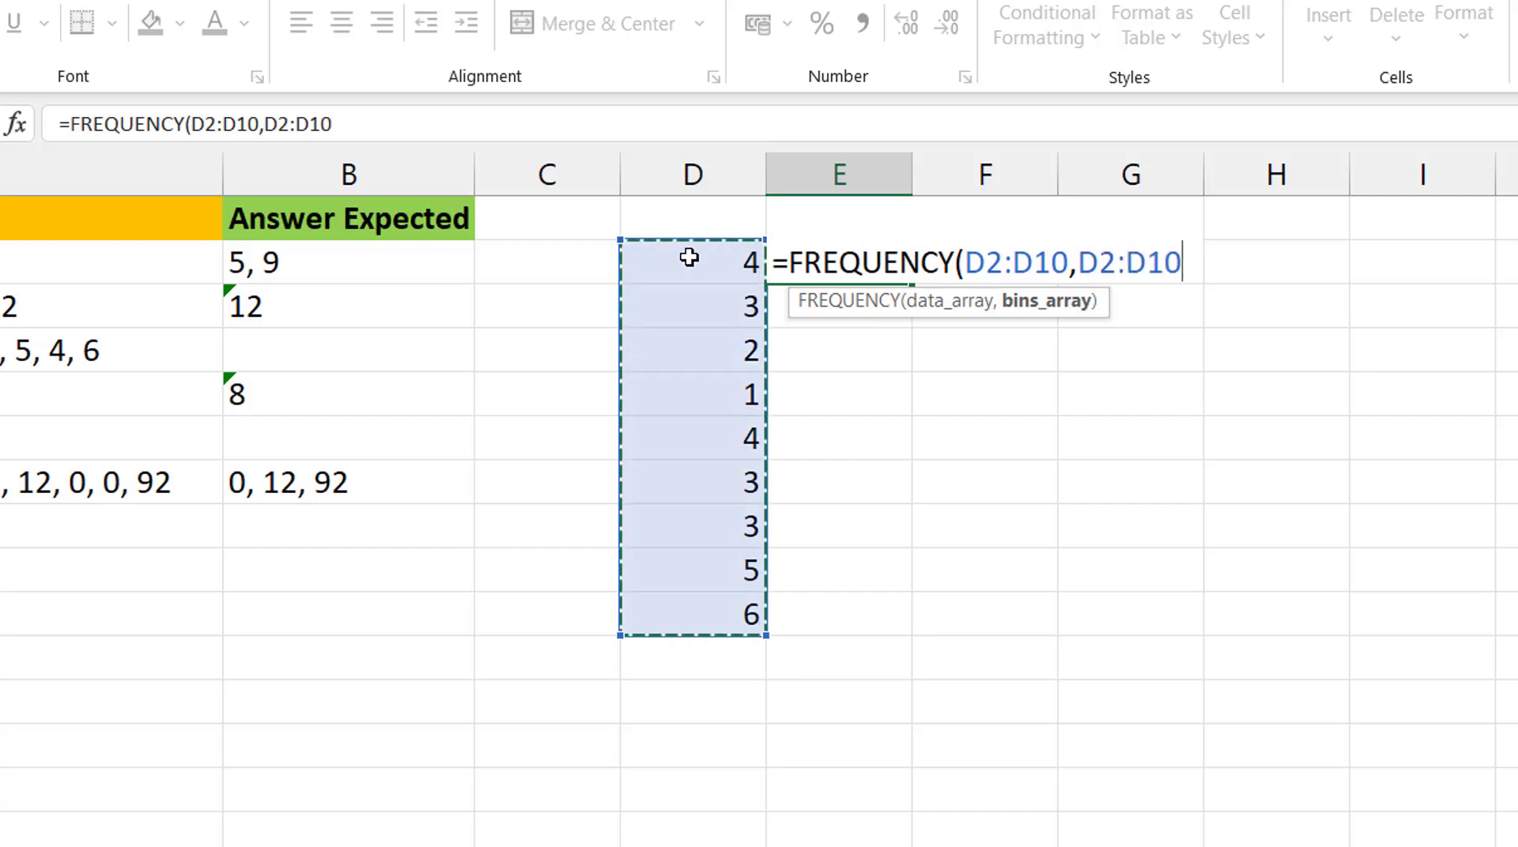
type(")")
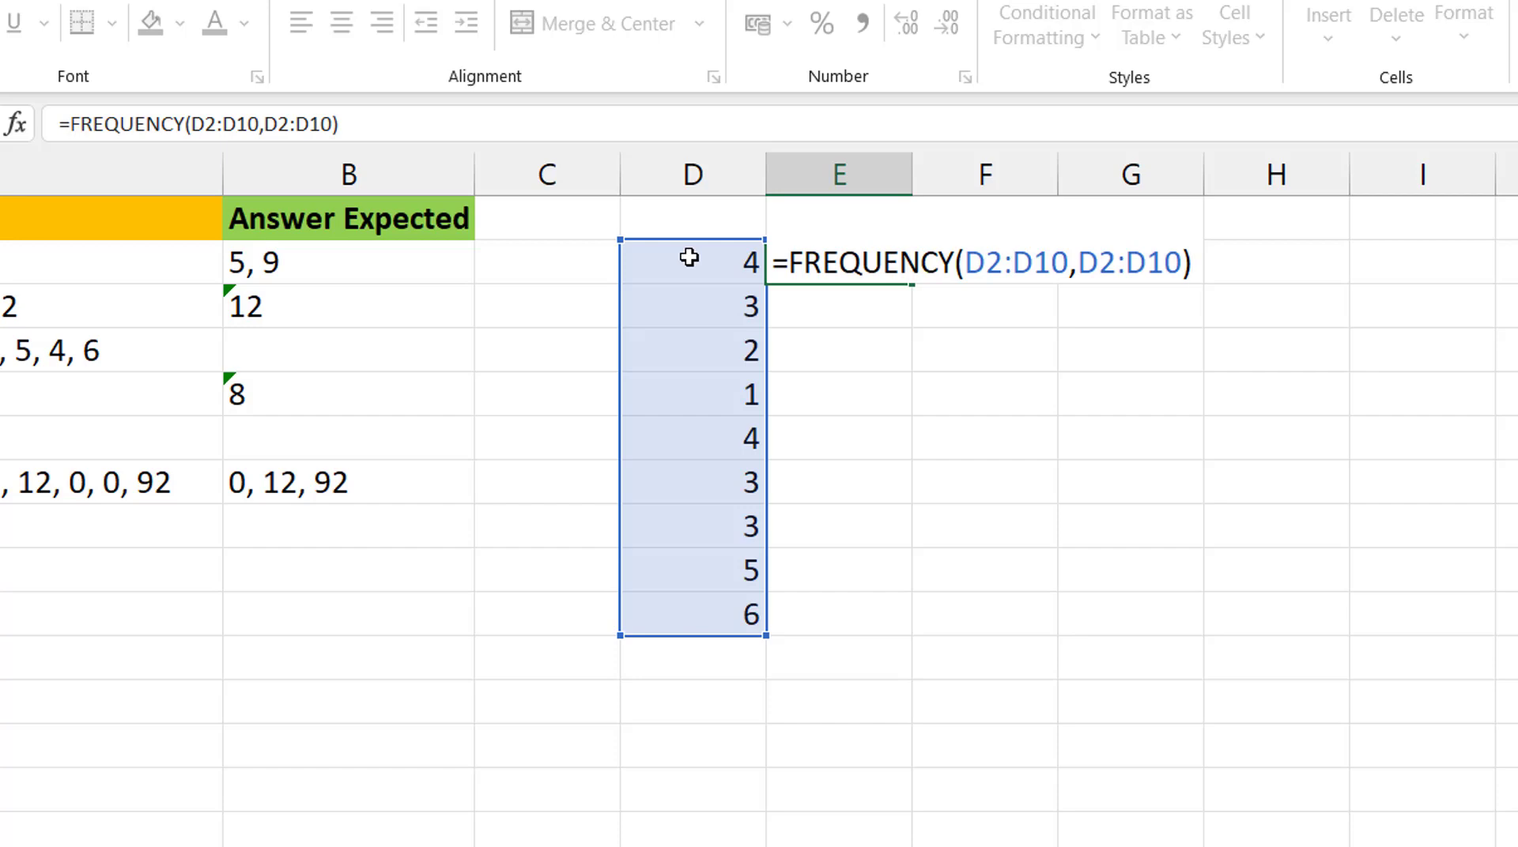
key("Return")
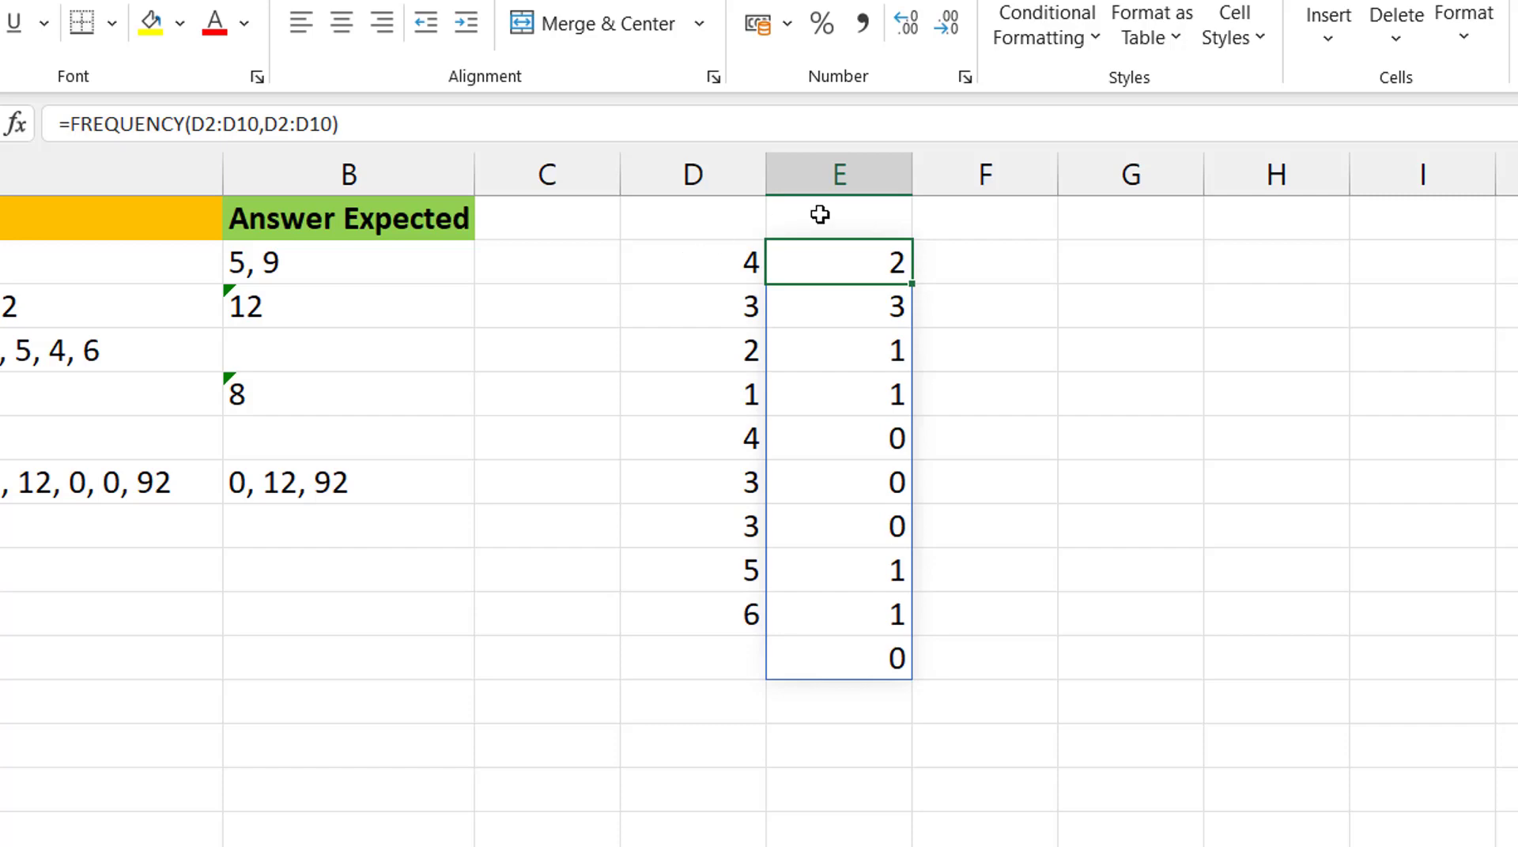
Step: Compare the sample numbers in column D, including the repeated ones, with their frequency counts in column E
left_click(692, 267)
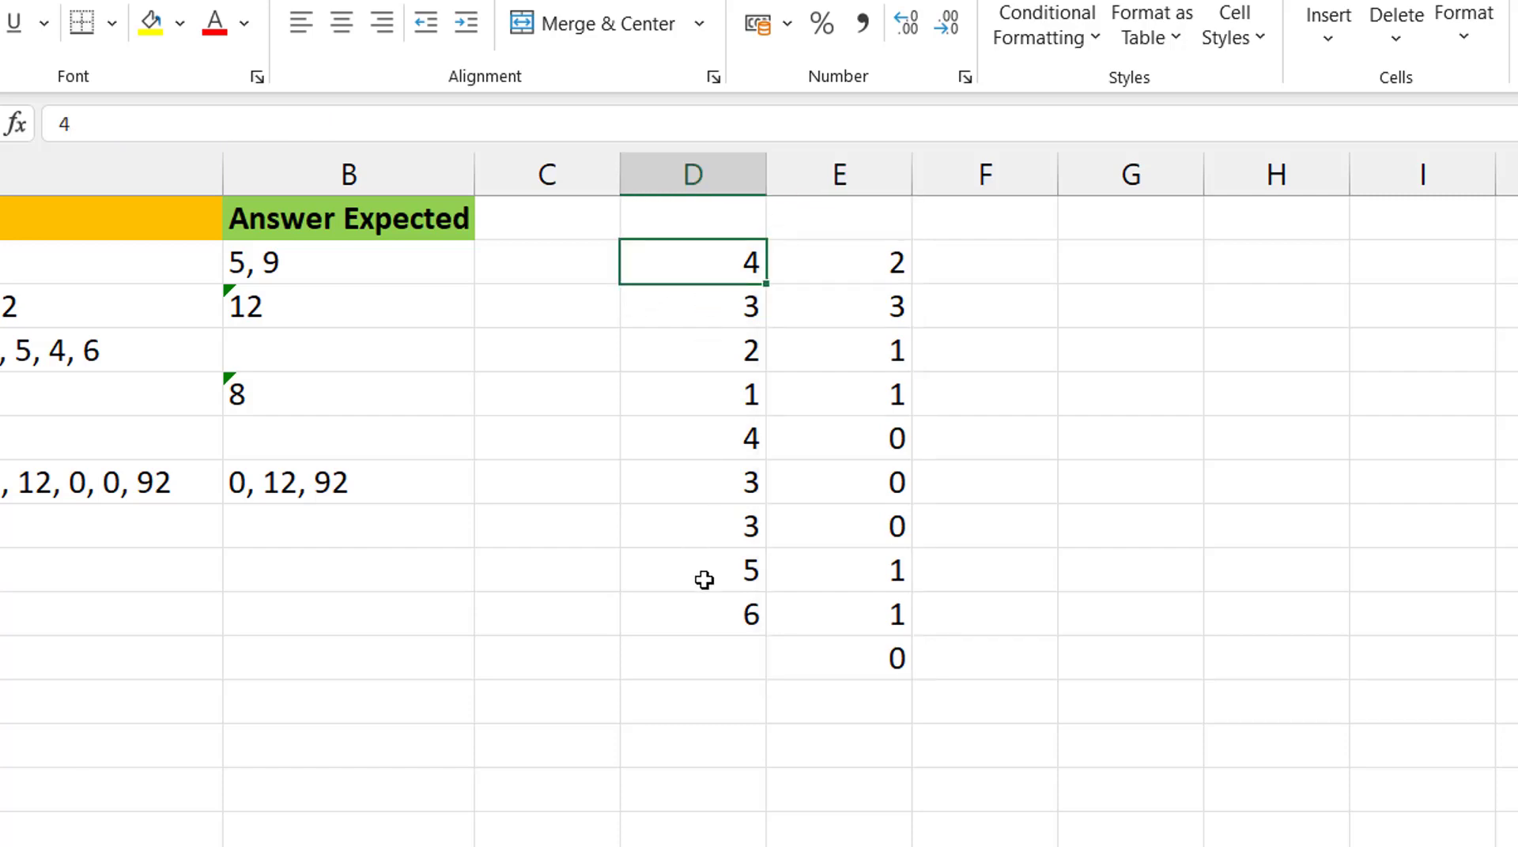
left_click(892, 266)
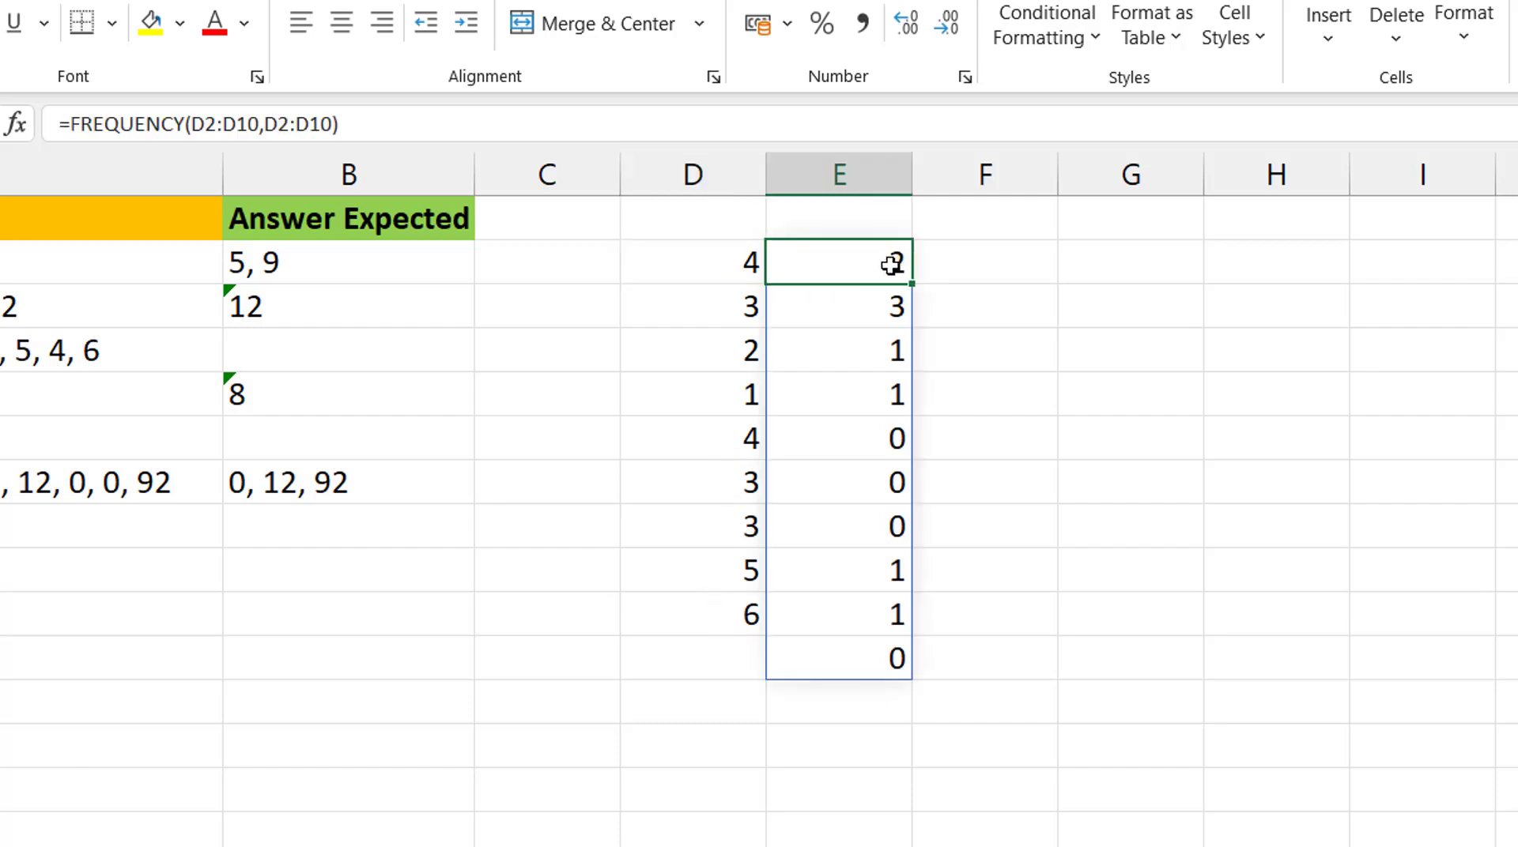
left_click(723, 308)
left_click(722, 477, "ctrl")
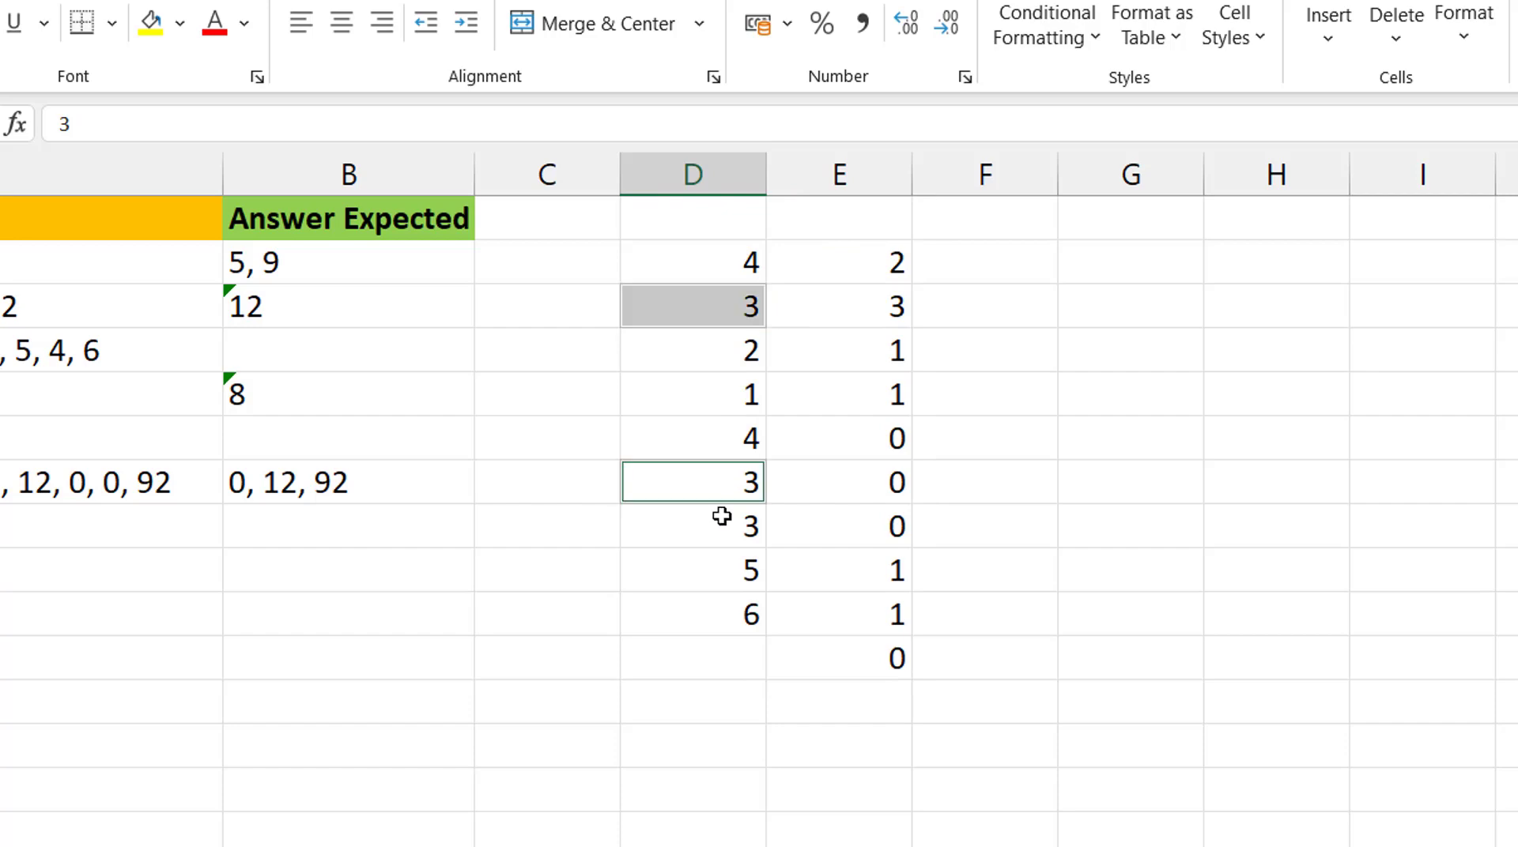
left_click(714, 531, "ctrl")
left_click(888, 300)
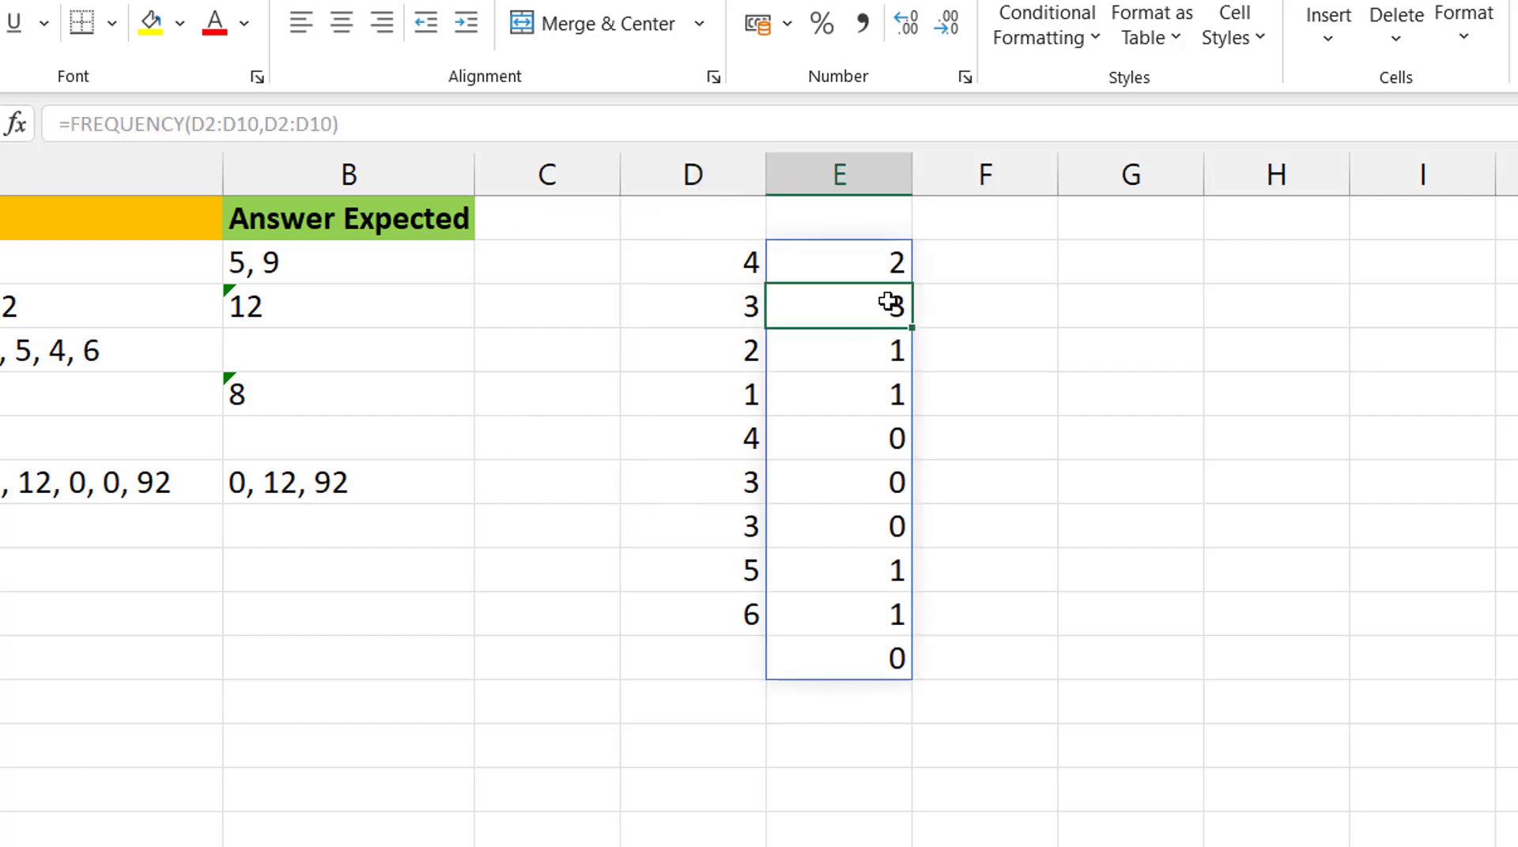
left_click(712, 348)
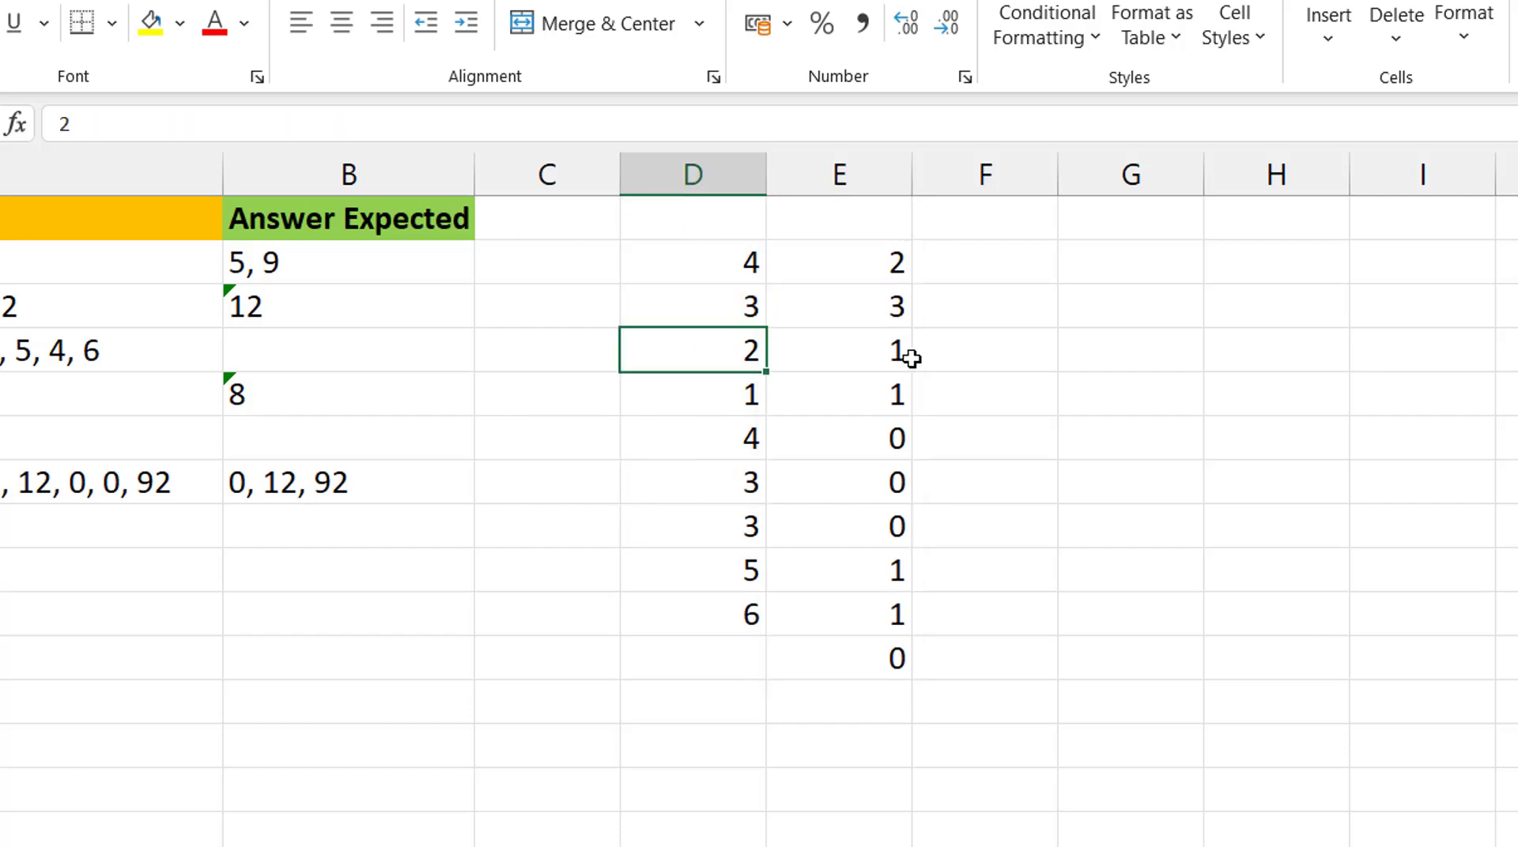
left_click(735, 393)
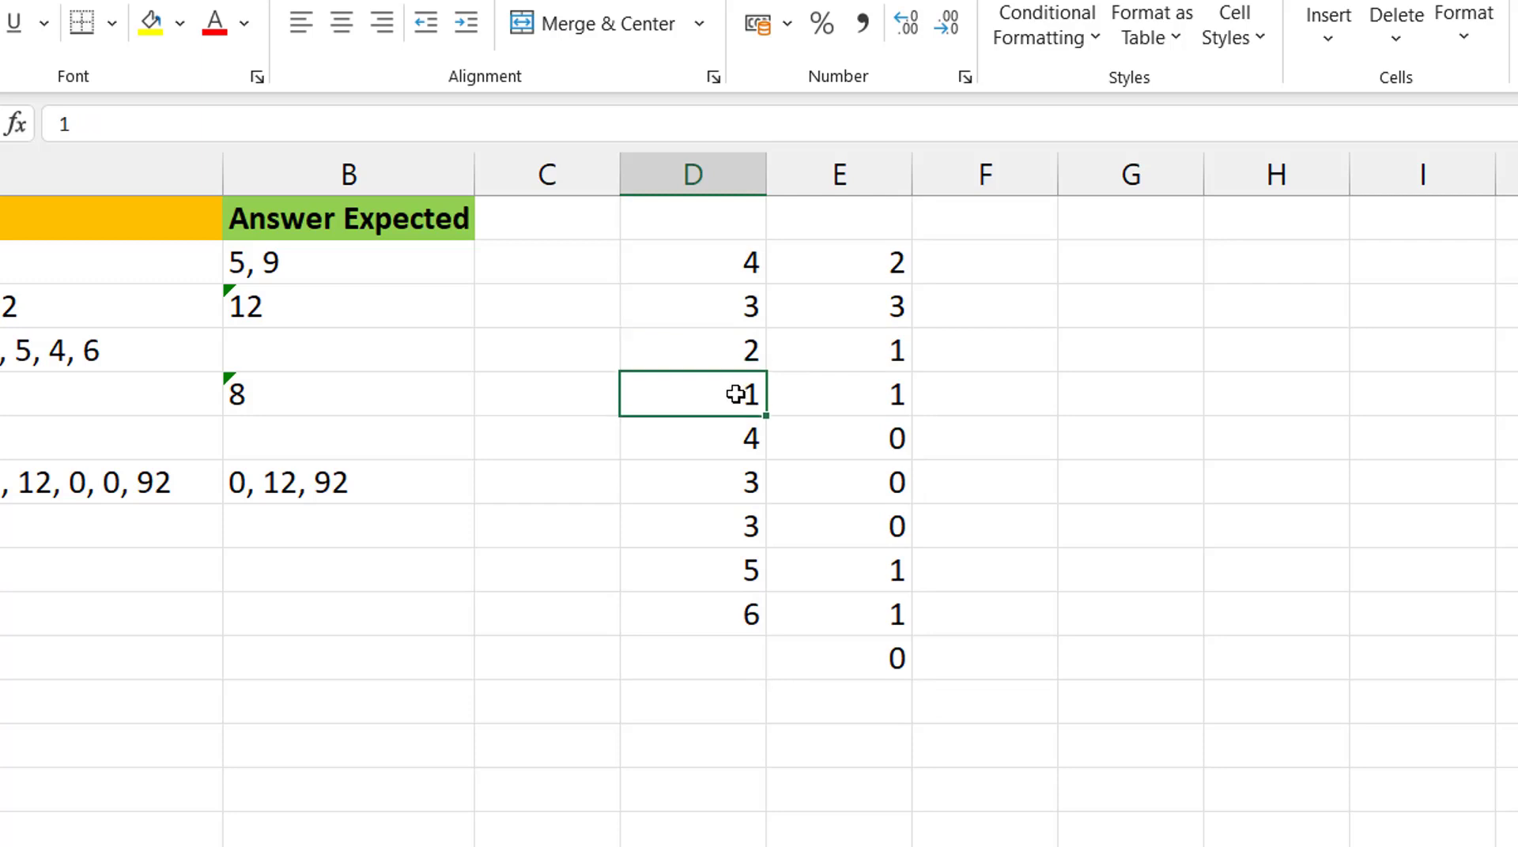
left_click(883, 397)
left_click(749, 442)
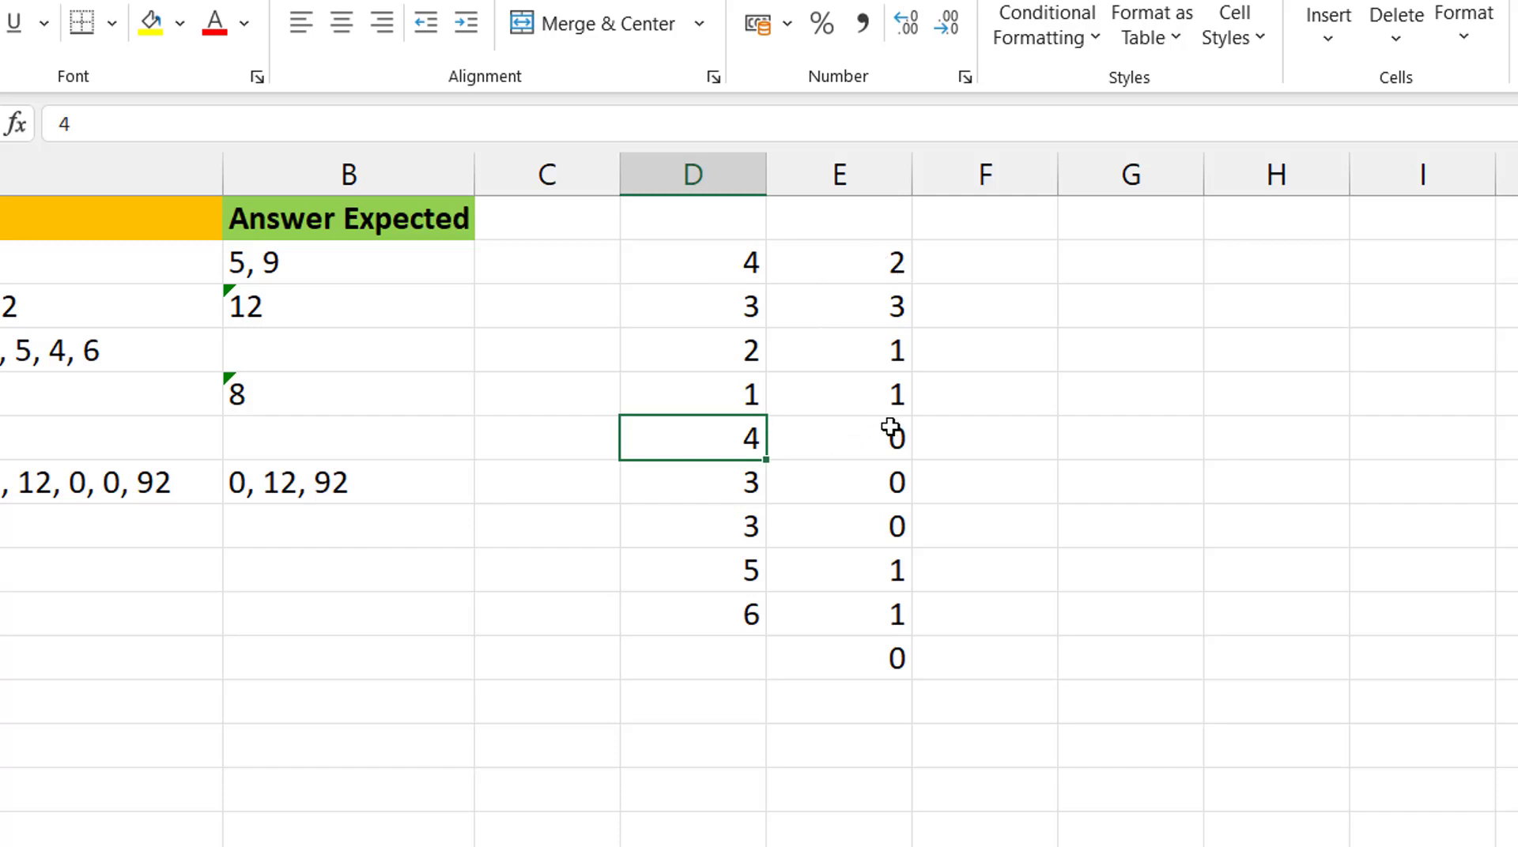
left_click(743, 486)
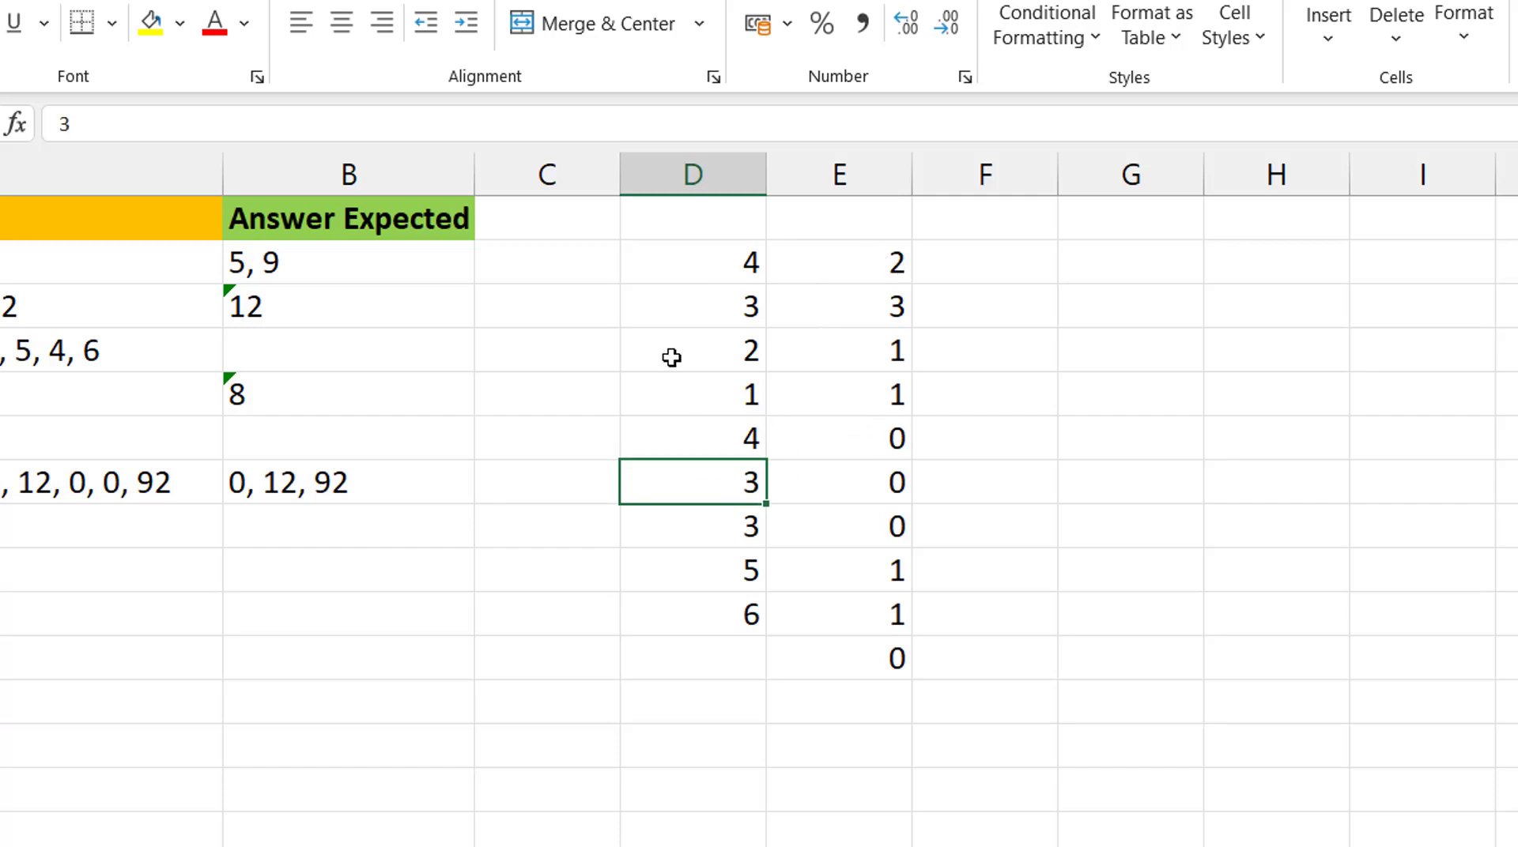
left_click(736, 303)
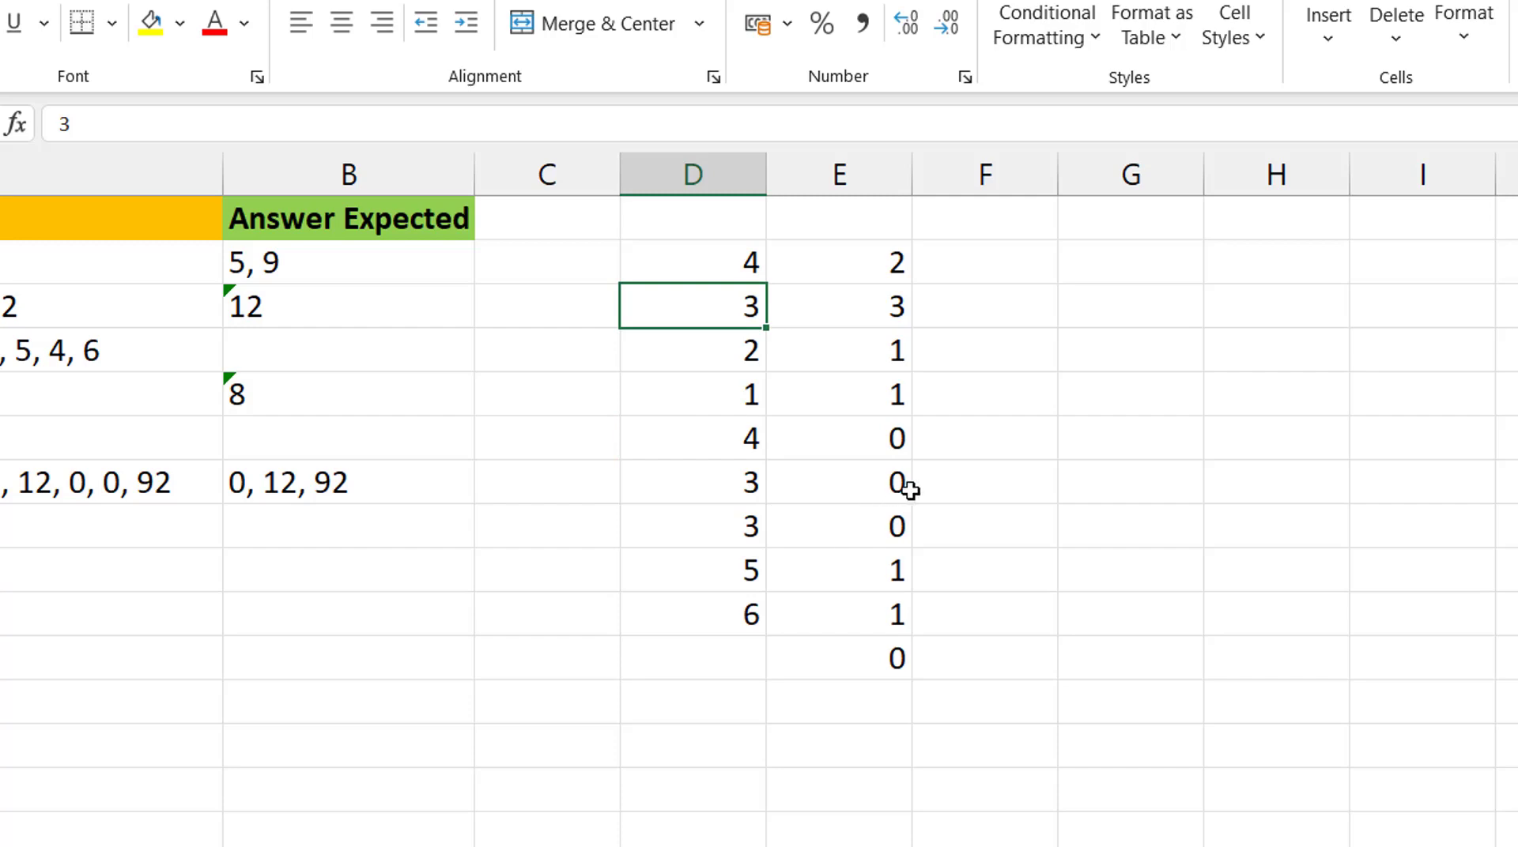
left_click(755, 569)
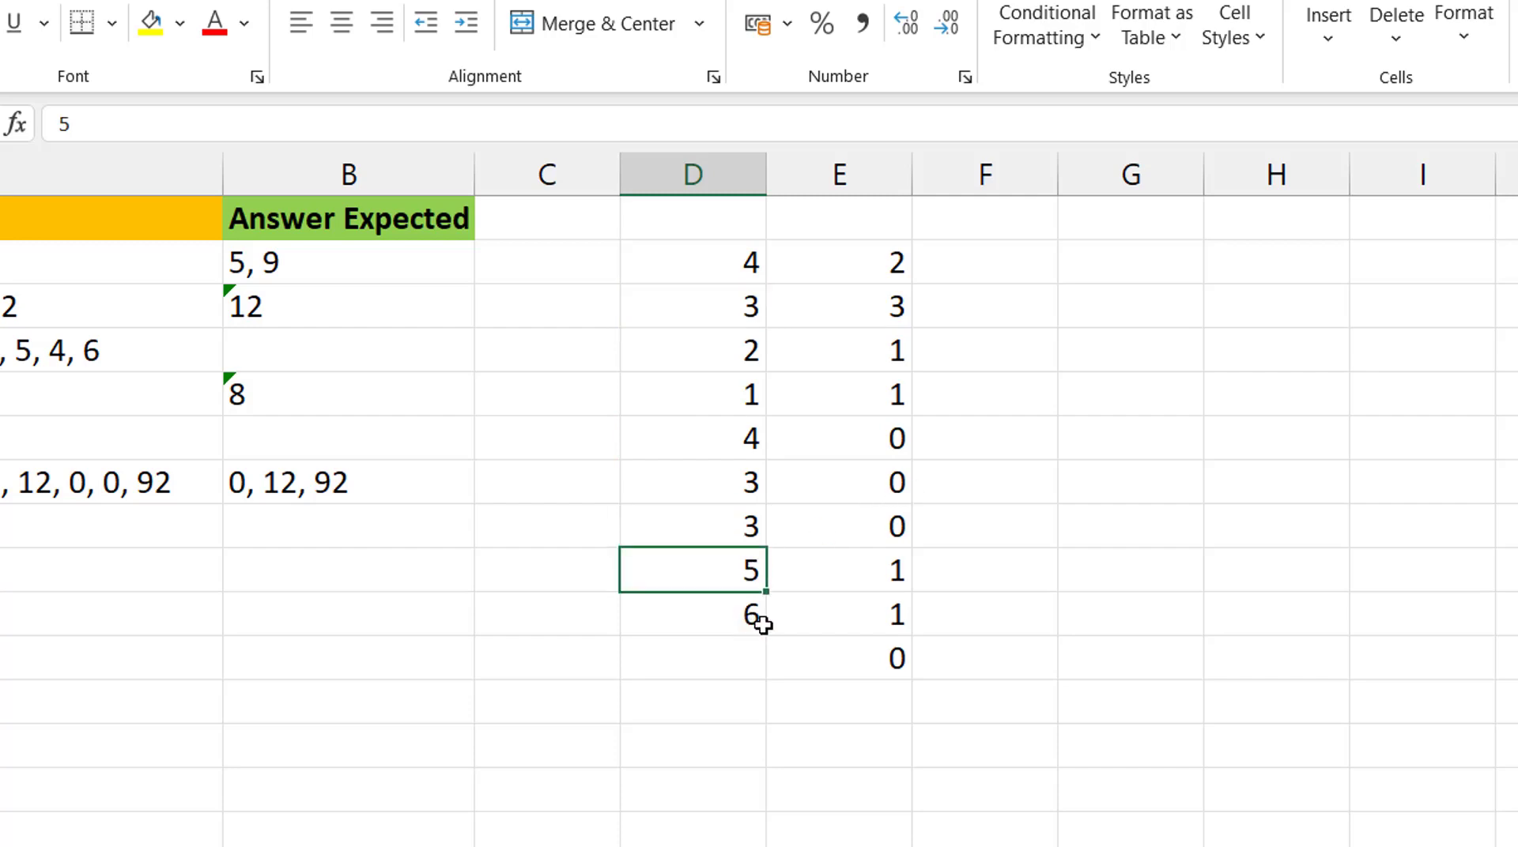
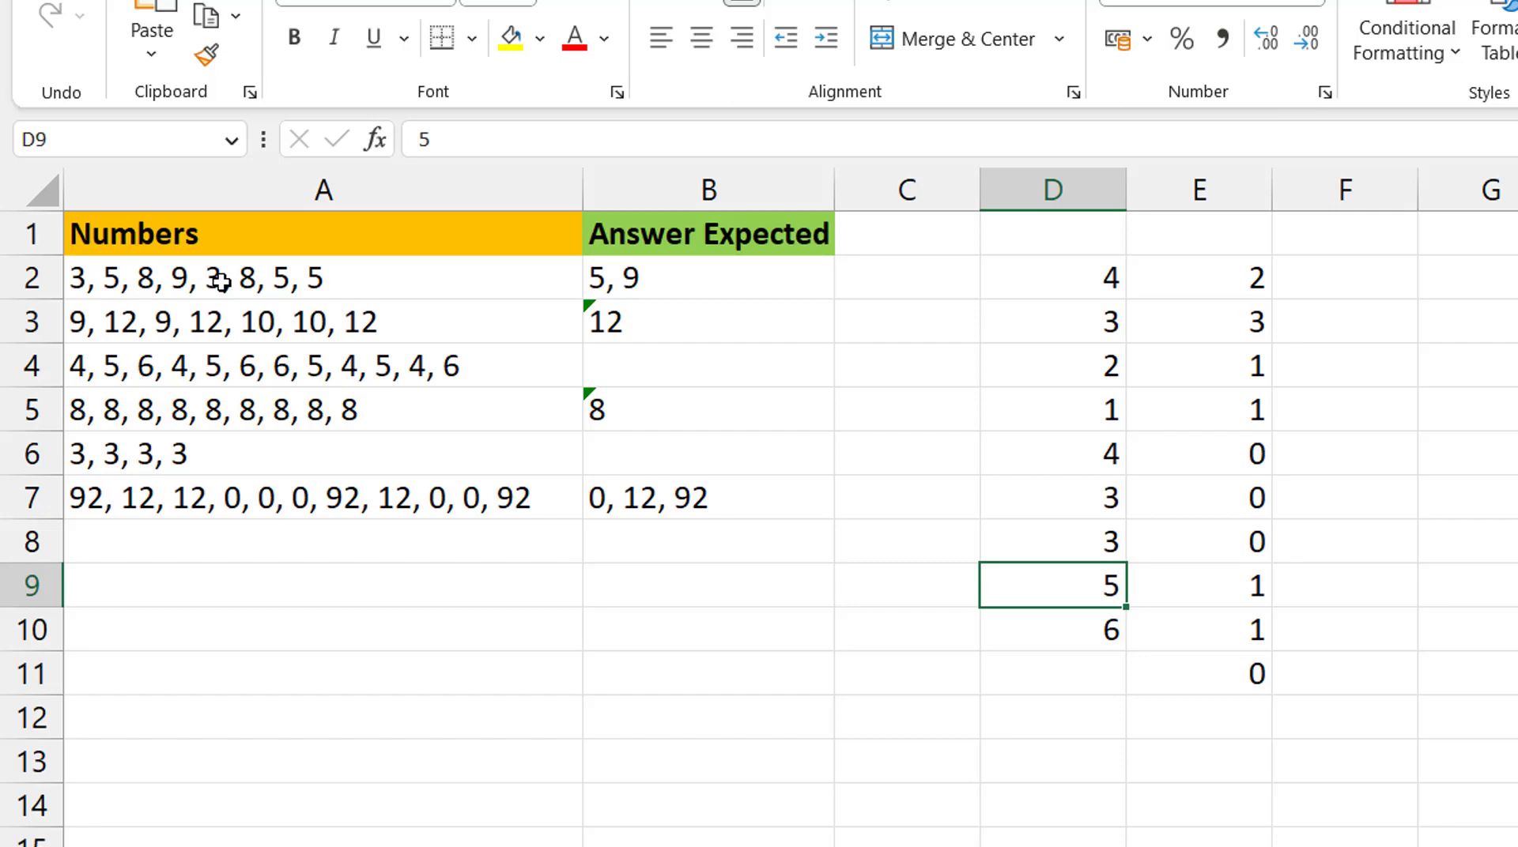
Step: Clear the sample numbers and the FREQUENCY formula from D2:E10
key("ctrl+Up")
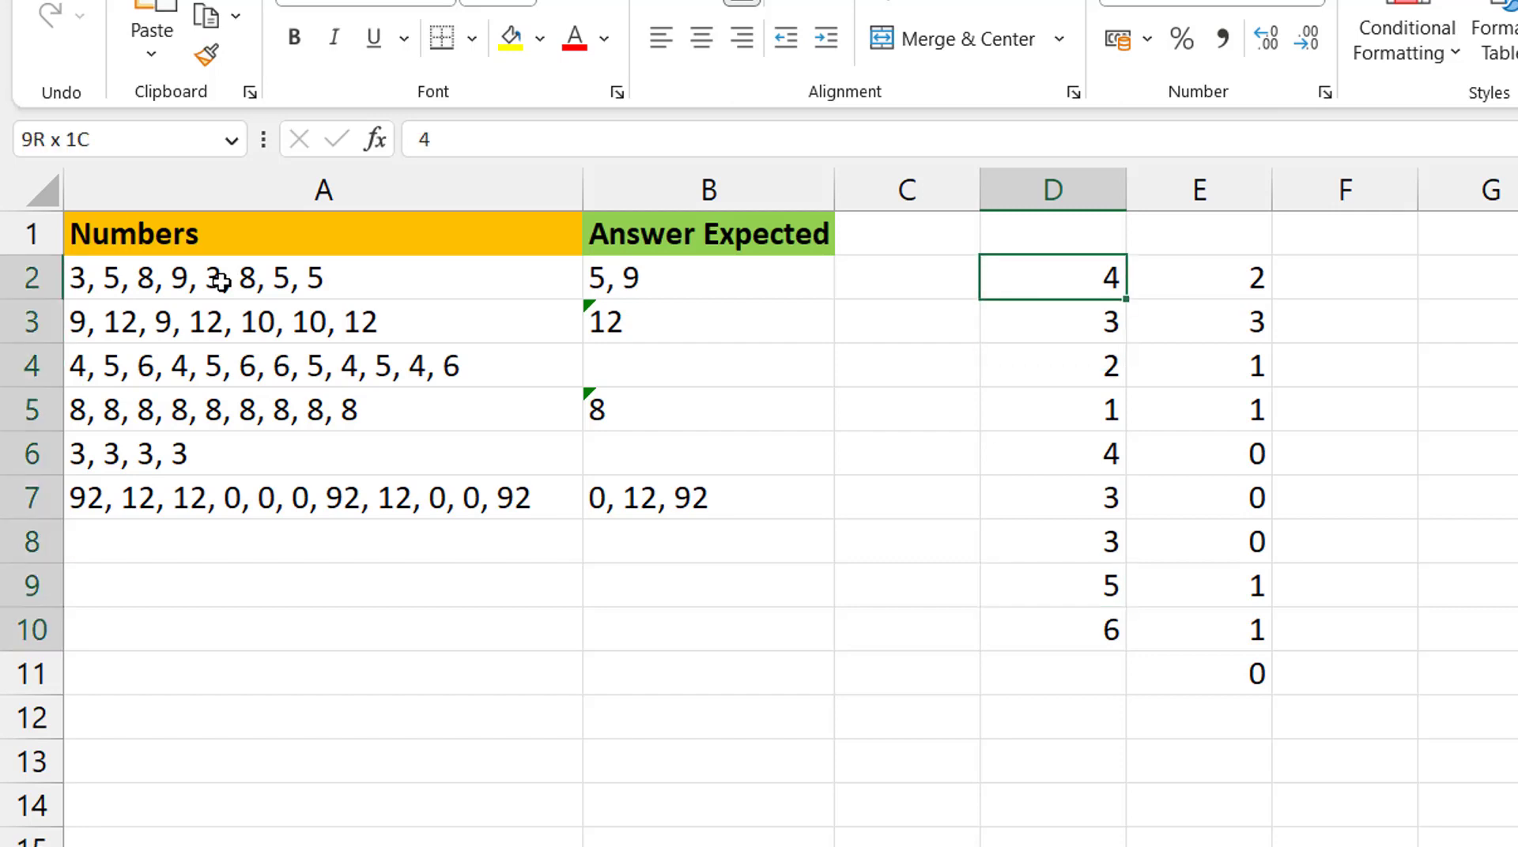
key("ctrl+shift+Down")
key("shift+Right")
key("Delete")
Step: Start a TEXTSPLIT formula in cell C2 with A2 as the text to split
key("Left")
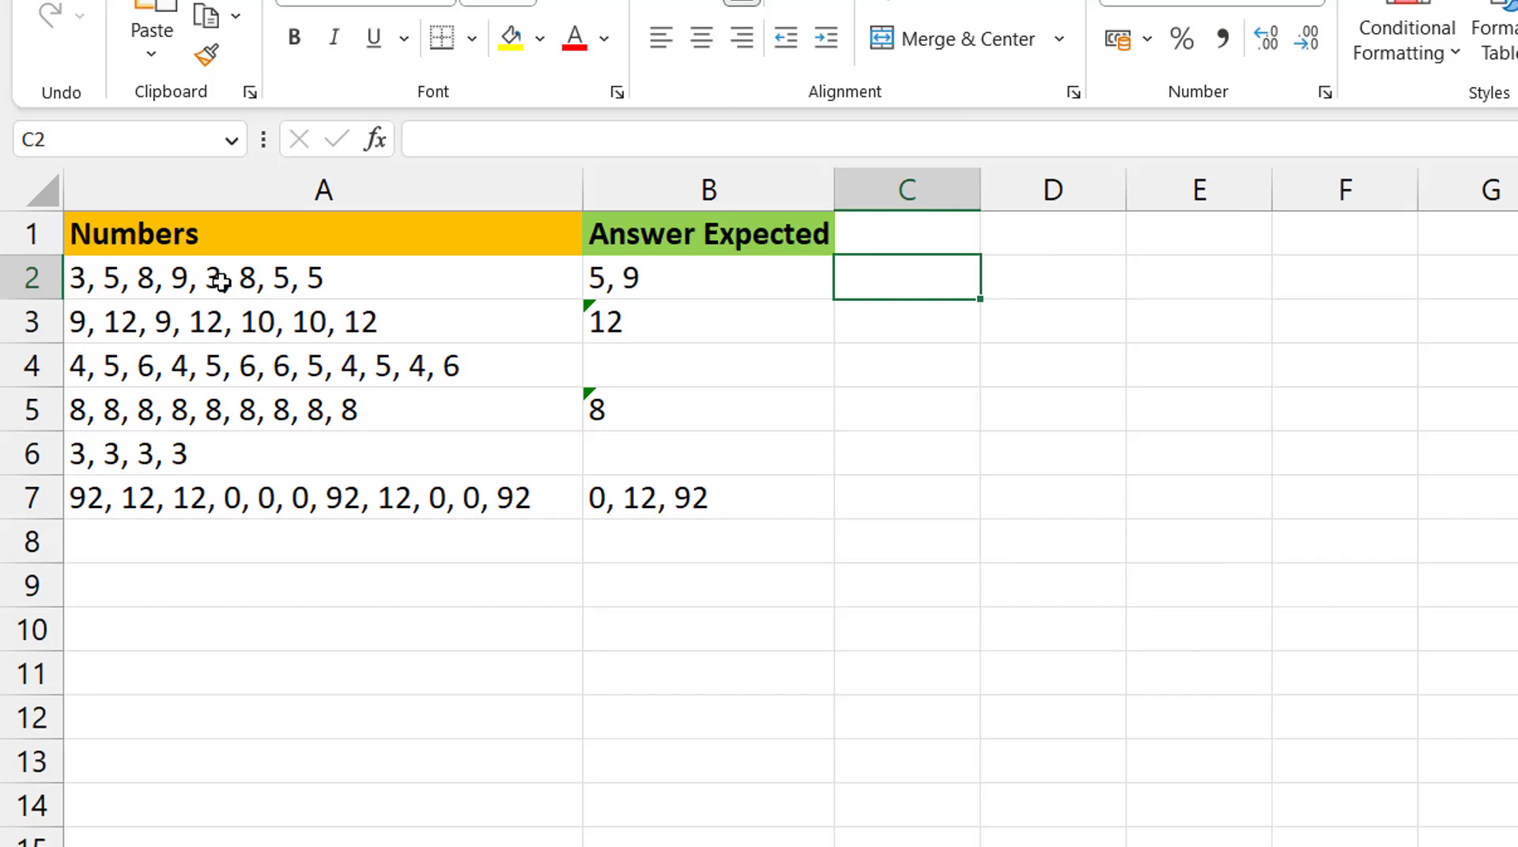
type("=textspli")
key("Tab")
left_click(220, 281)
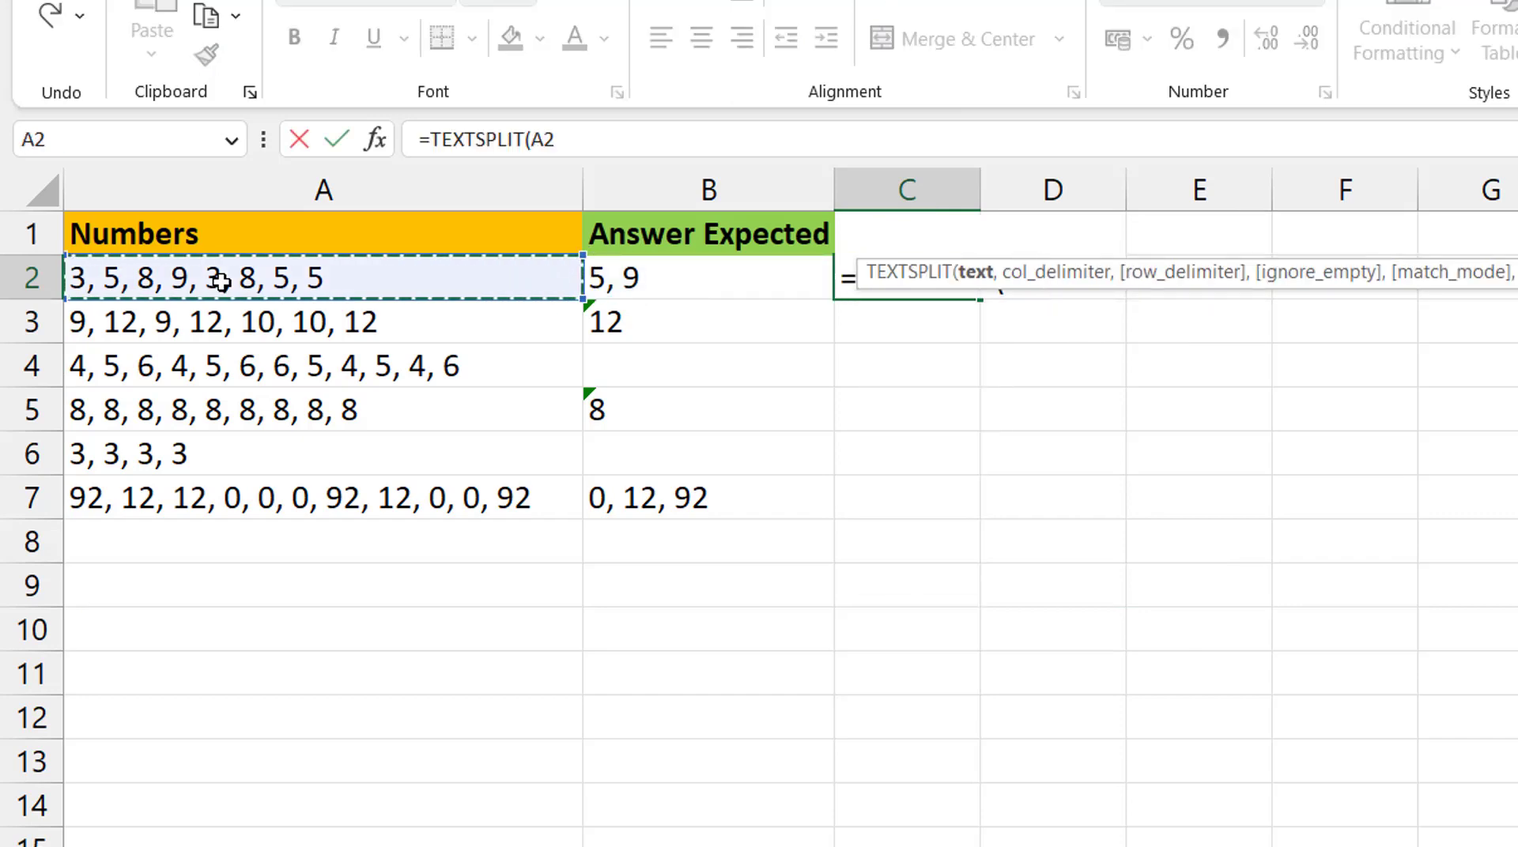
type(",@")
key("BackSpace")
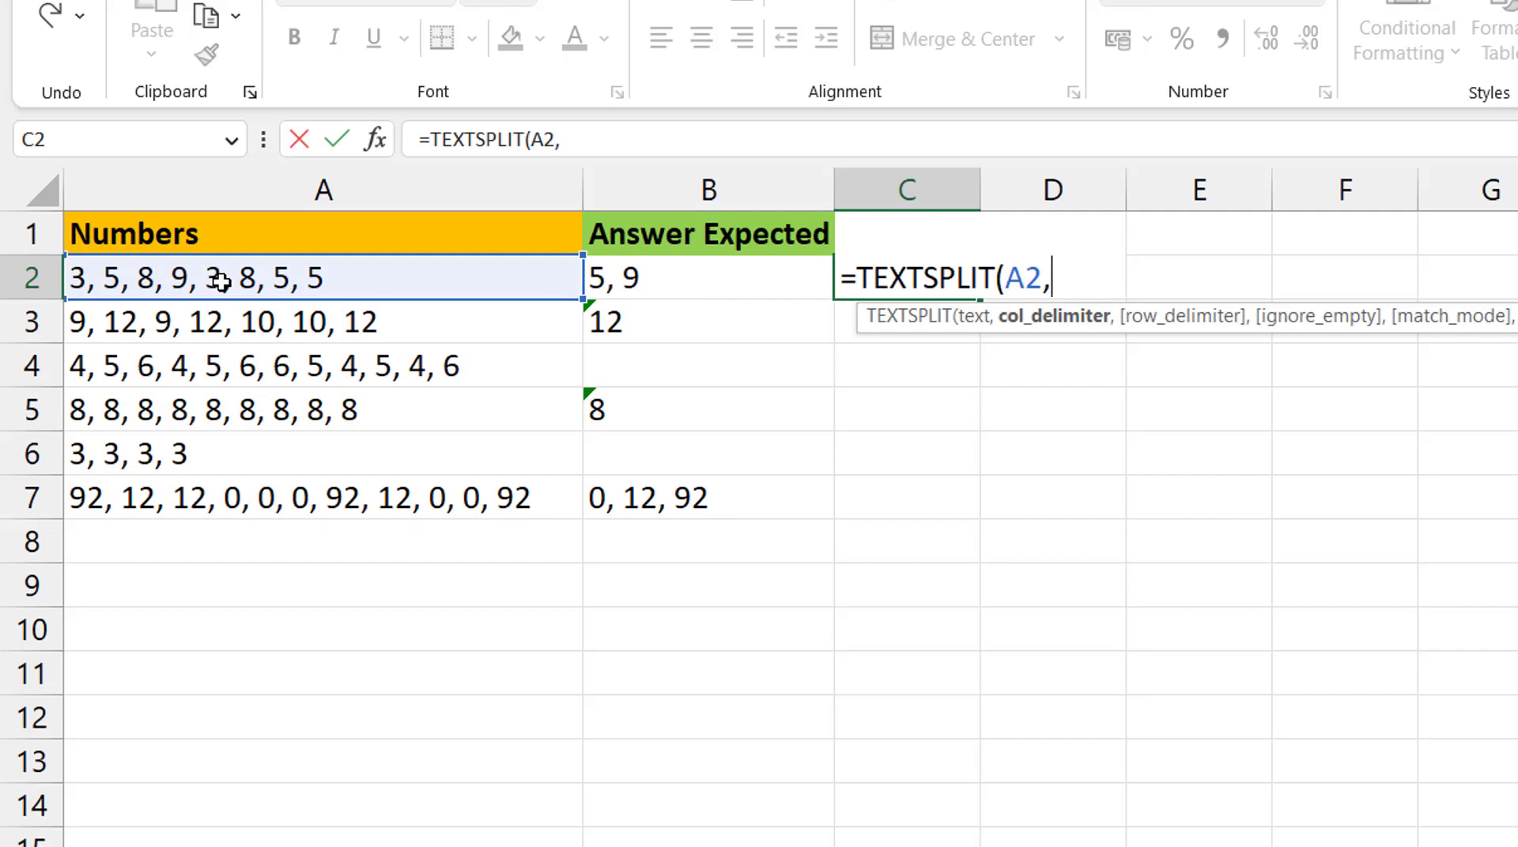
type("\", ")
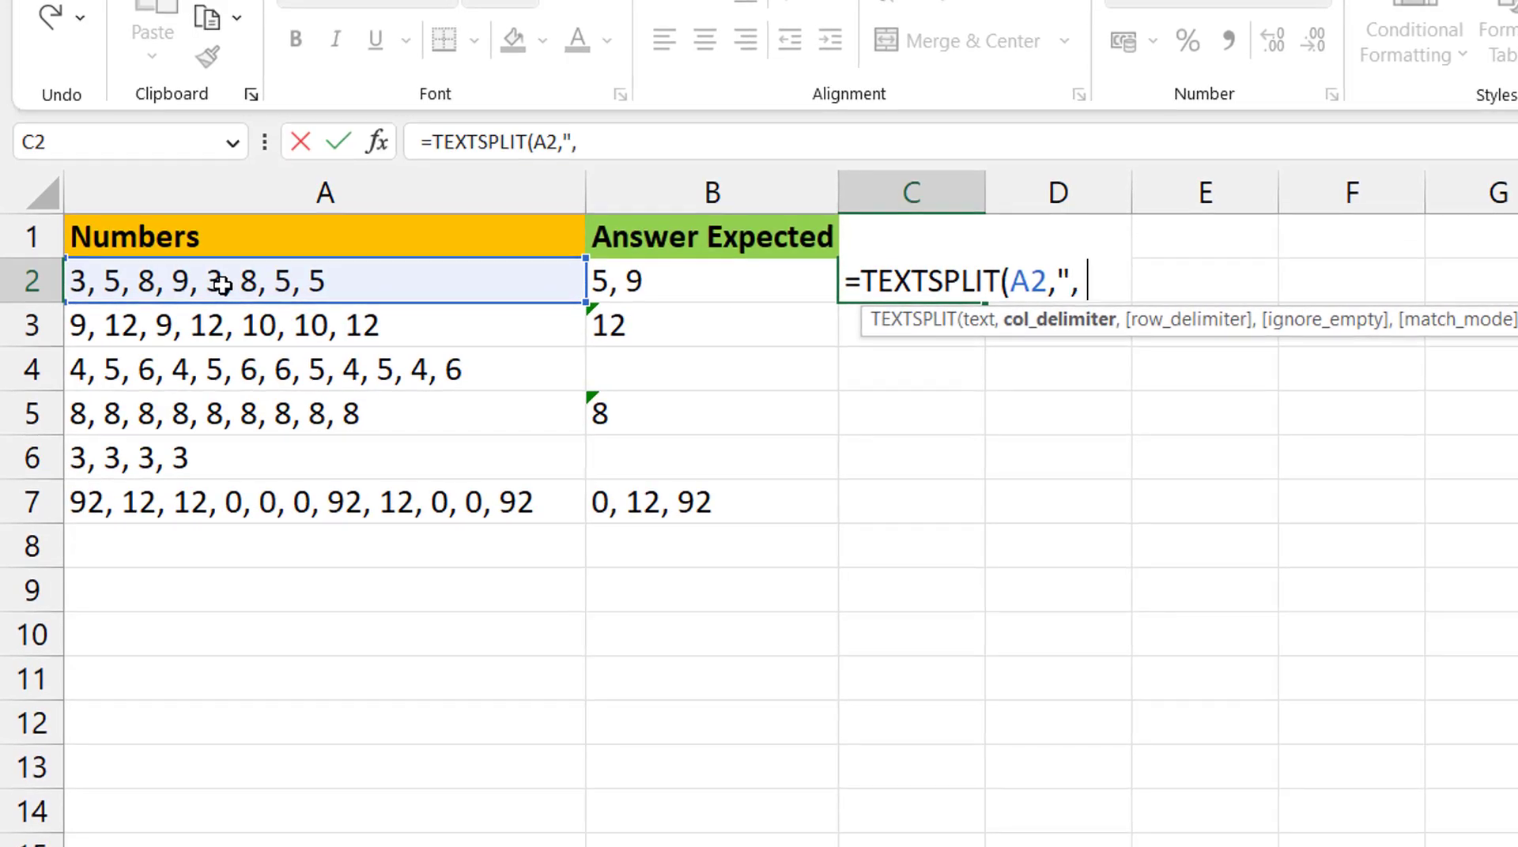
type("\"")
key("BackSpace")
key("BackSpace")
key("BackSpace")
key("BackSpace")
Step: Complete the formula as =TEXTSPLIT(A2,,", "), skipping the column delimiter and using a comma and space as row delimiter
type(",")
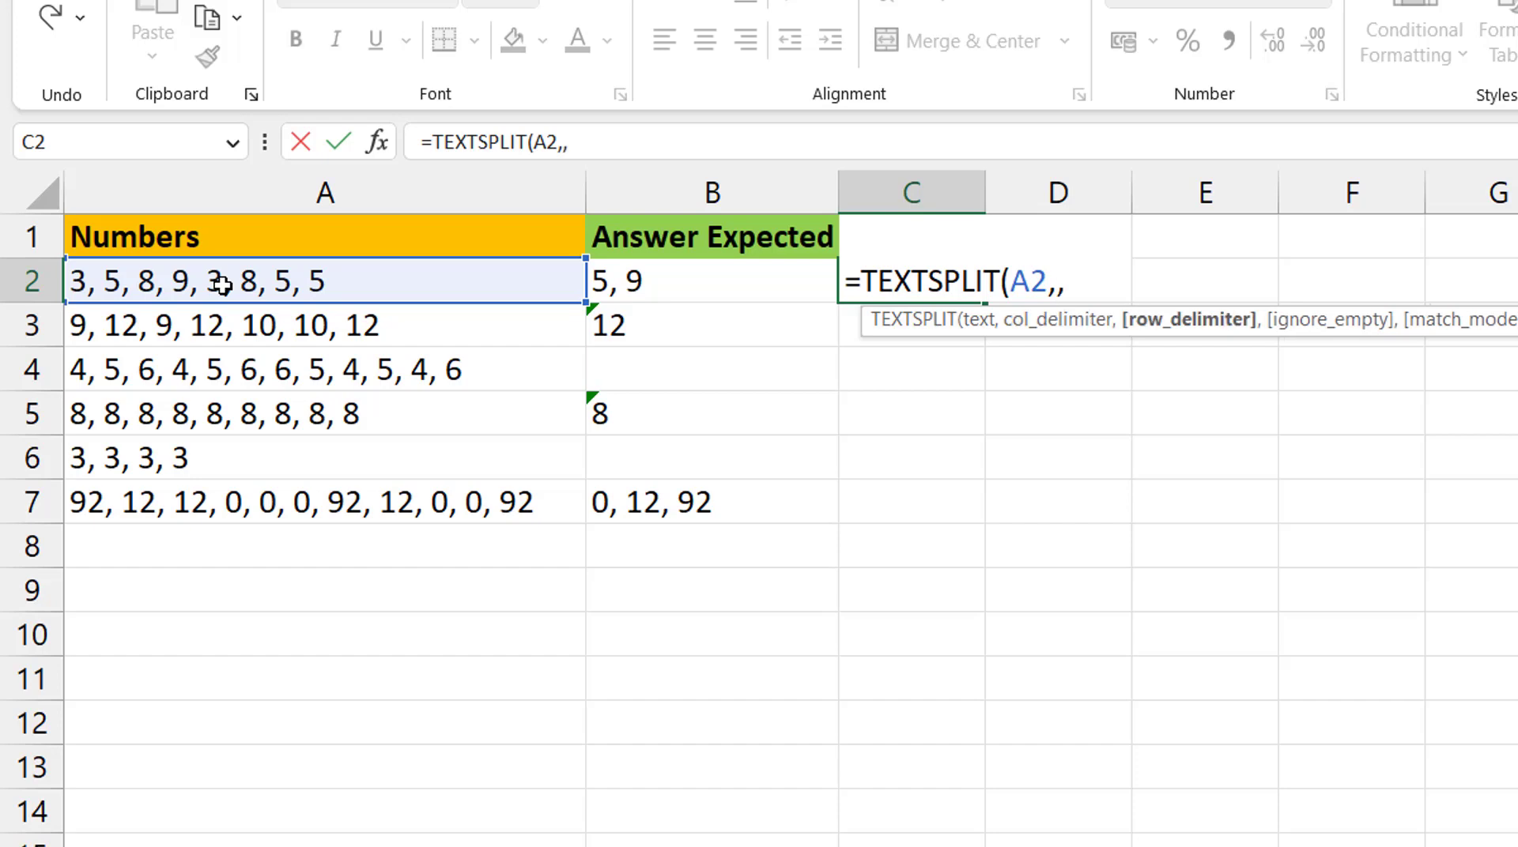
type("\", \")")
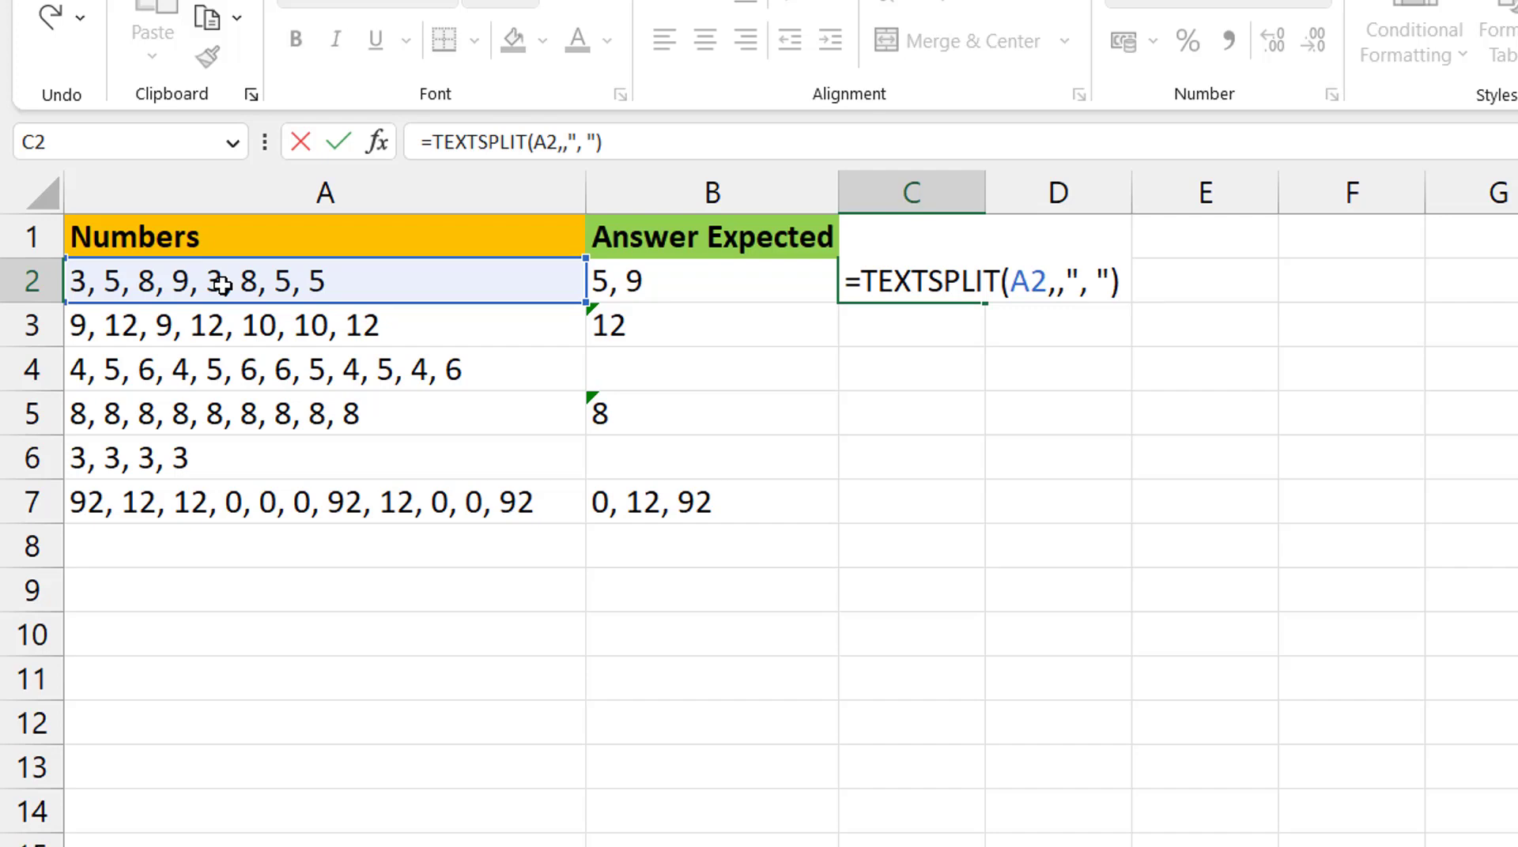
key("ctrl+Return")
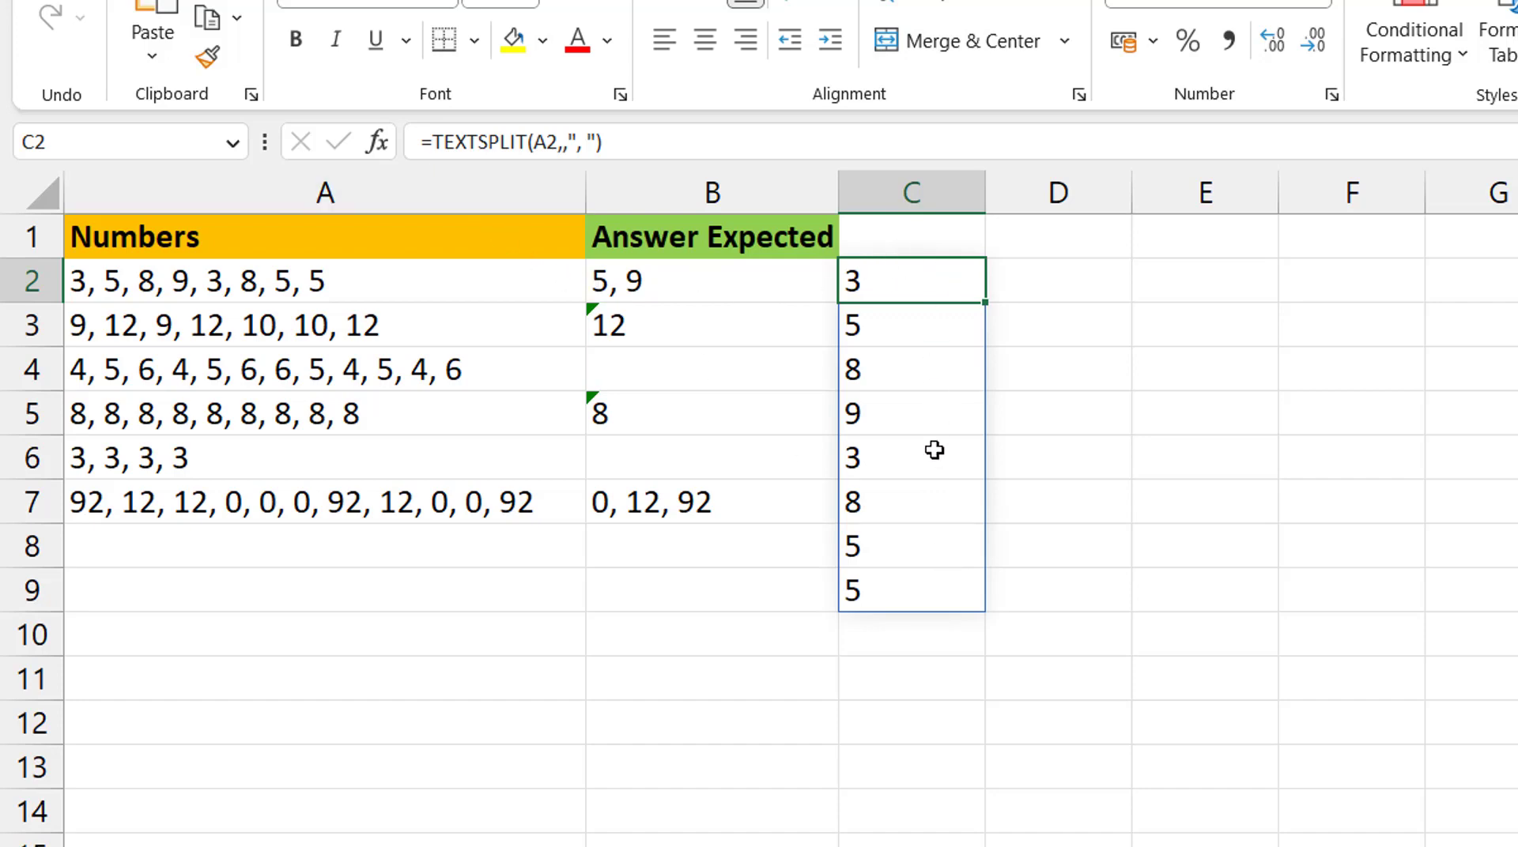
Step: Copy the TEXTSPLIT expression from C2 and begin a LET formula in D2 that assigns TEXTSPLIT(A2,,", ") to the name a
double_click(443, 142)
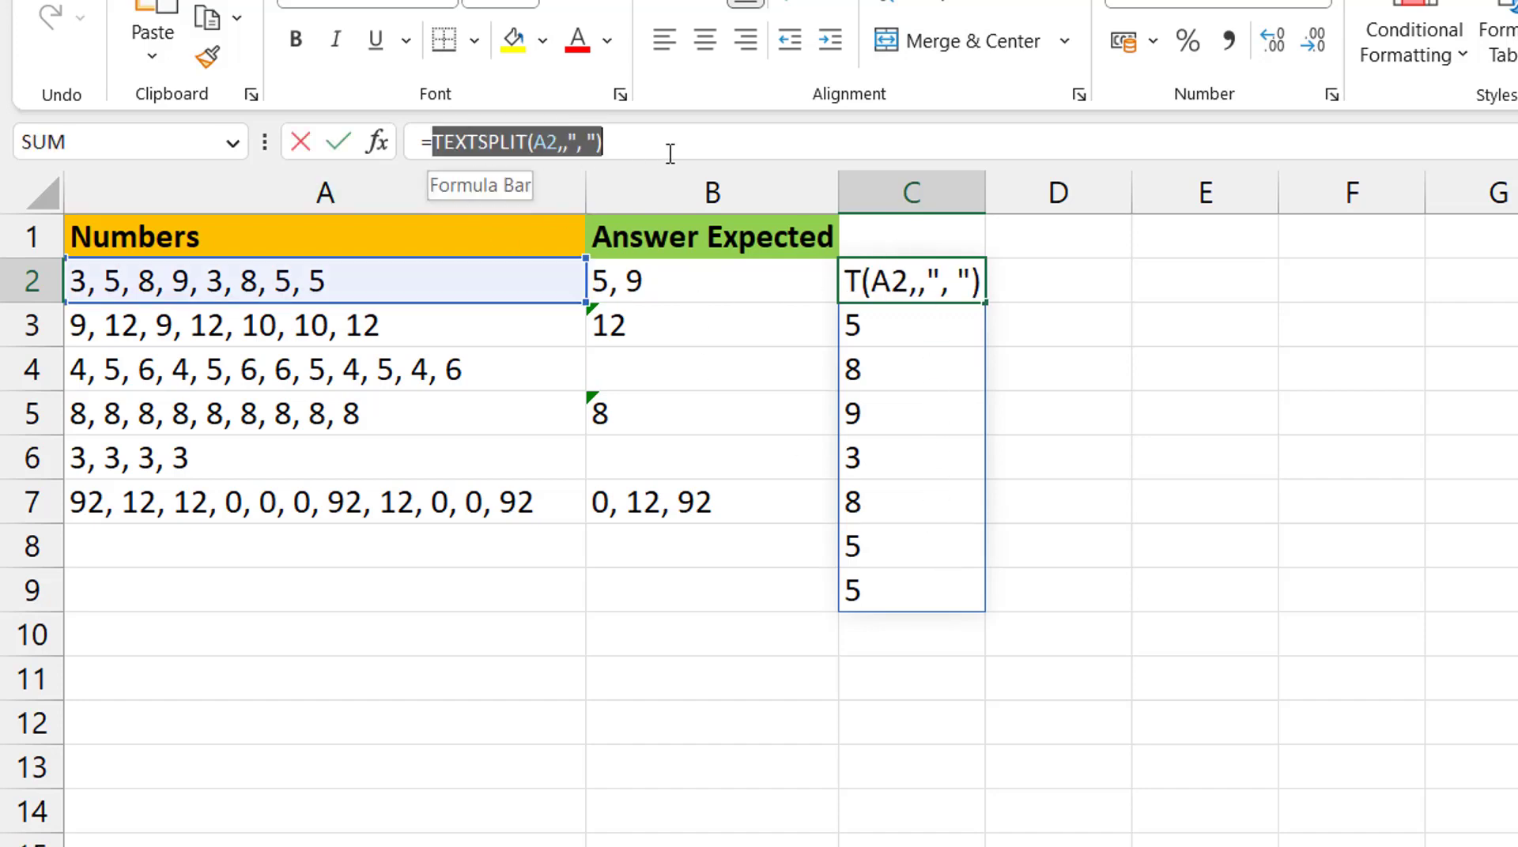
key("Escape")
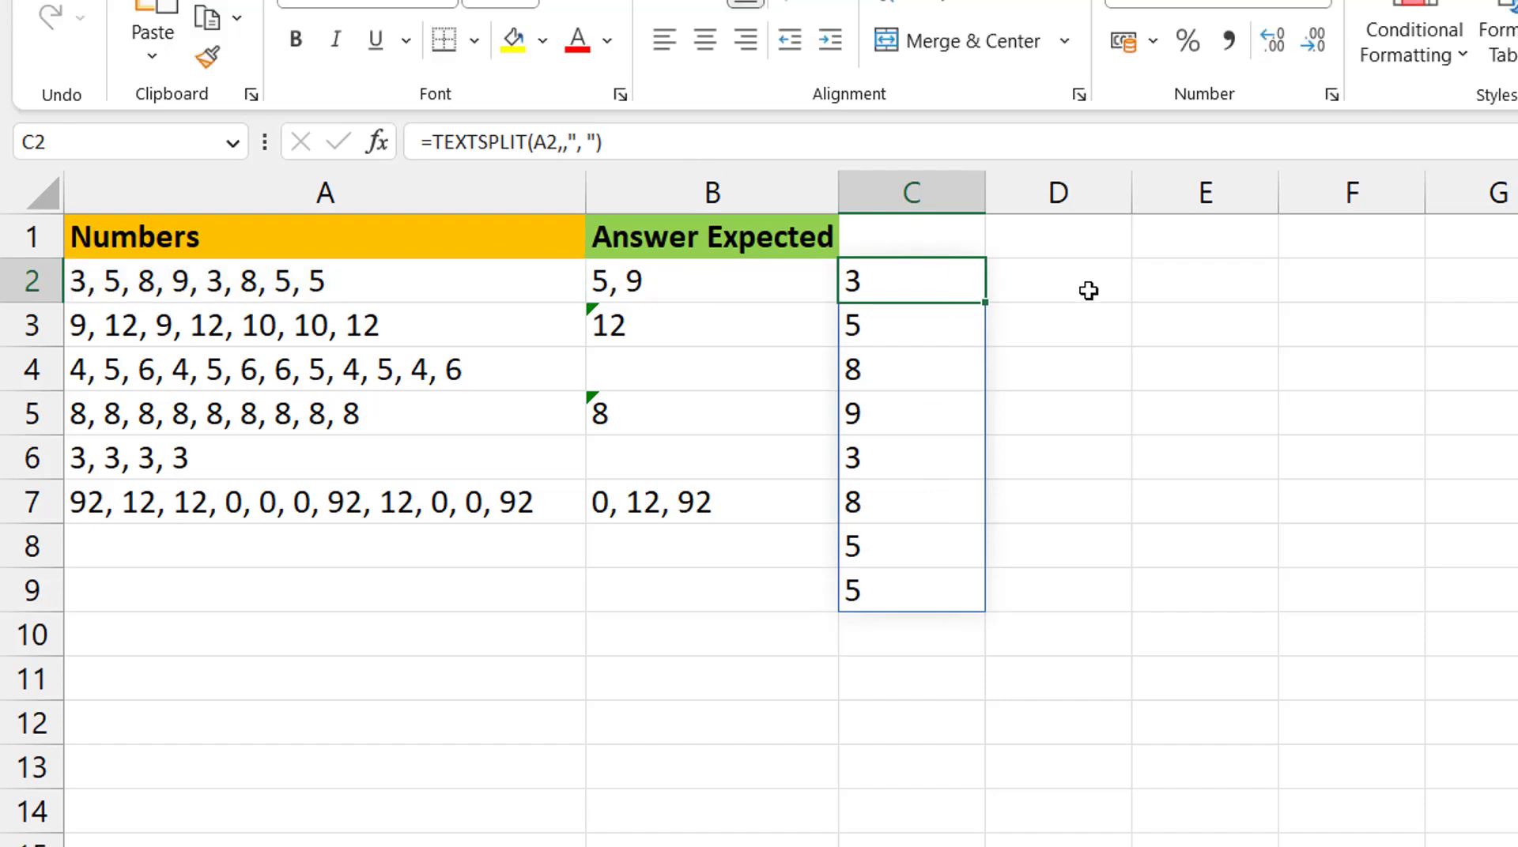
left_click(1089, 291)
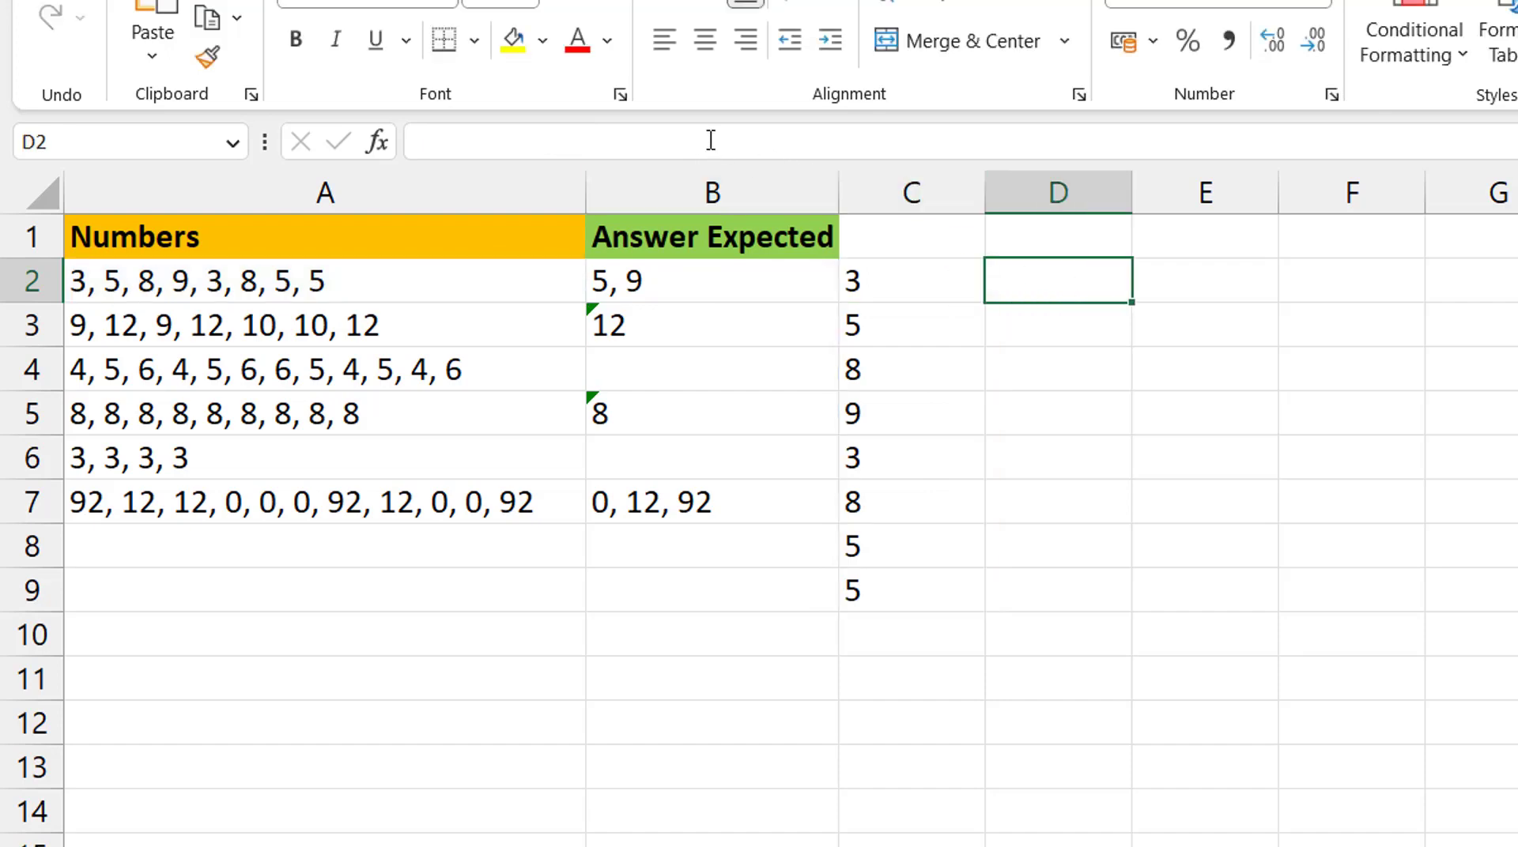
type("=let")
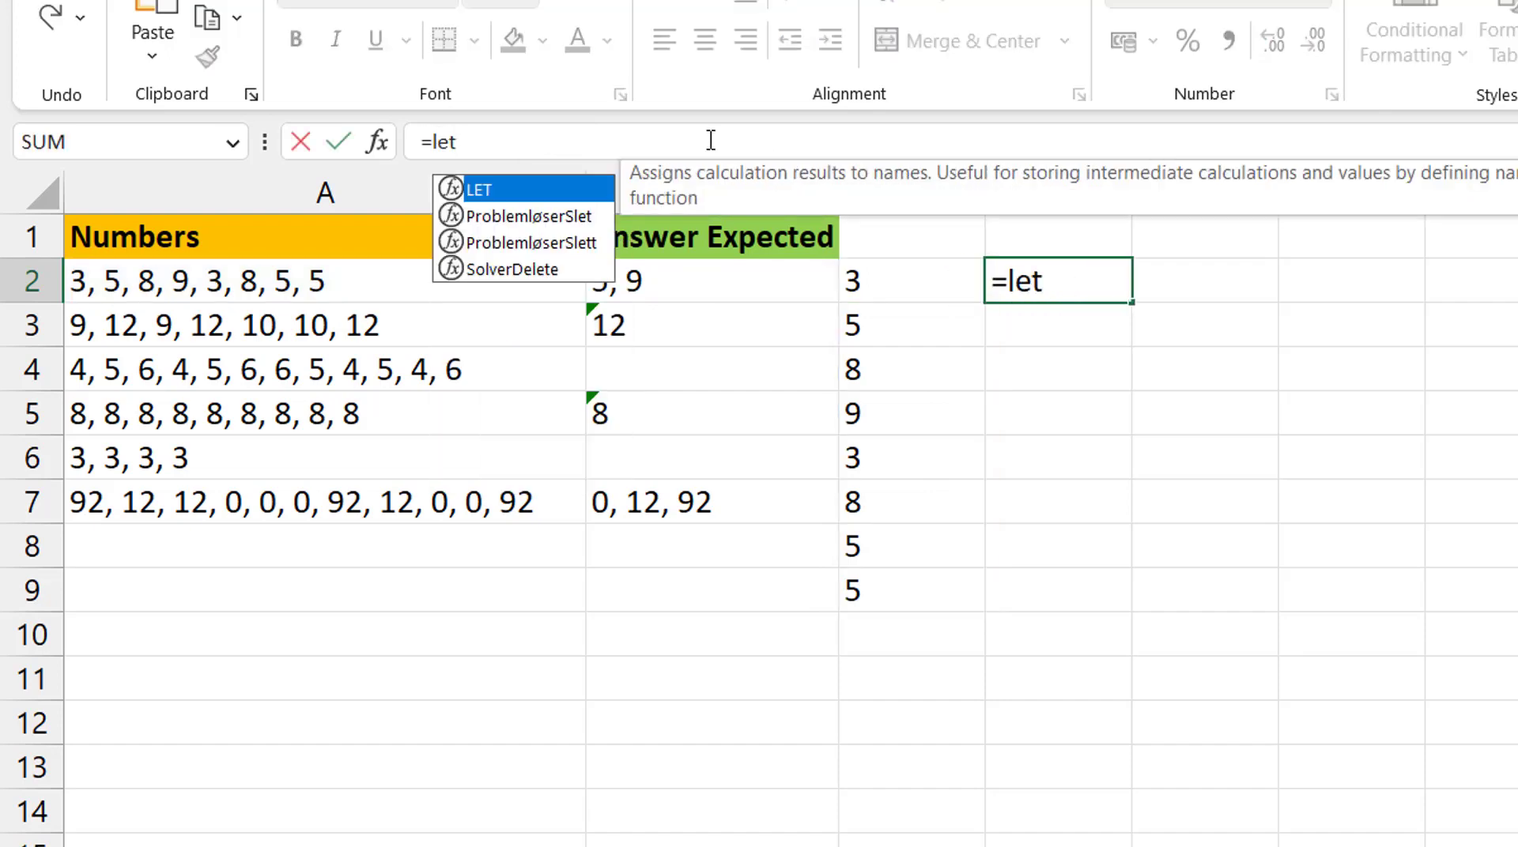
key("Tab")
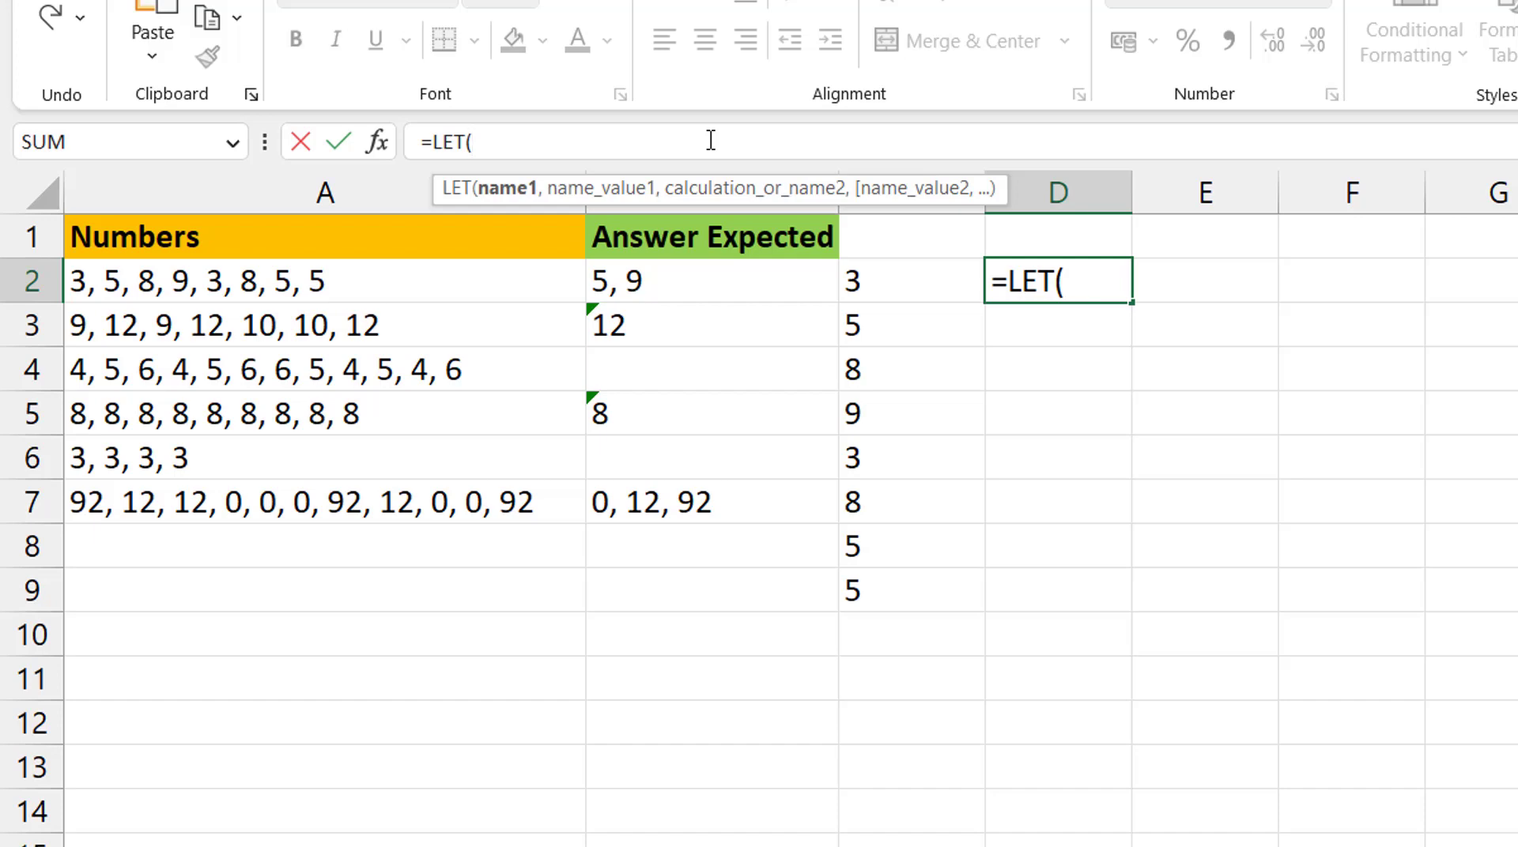
type("a,")
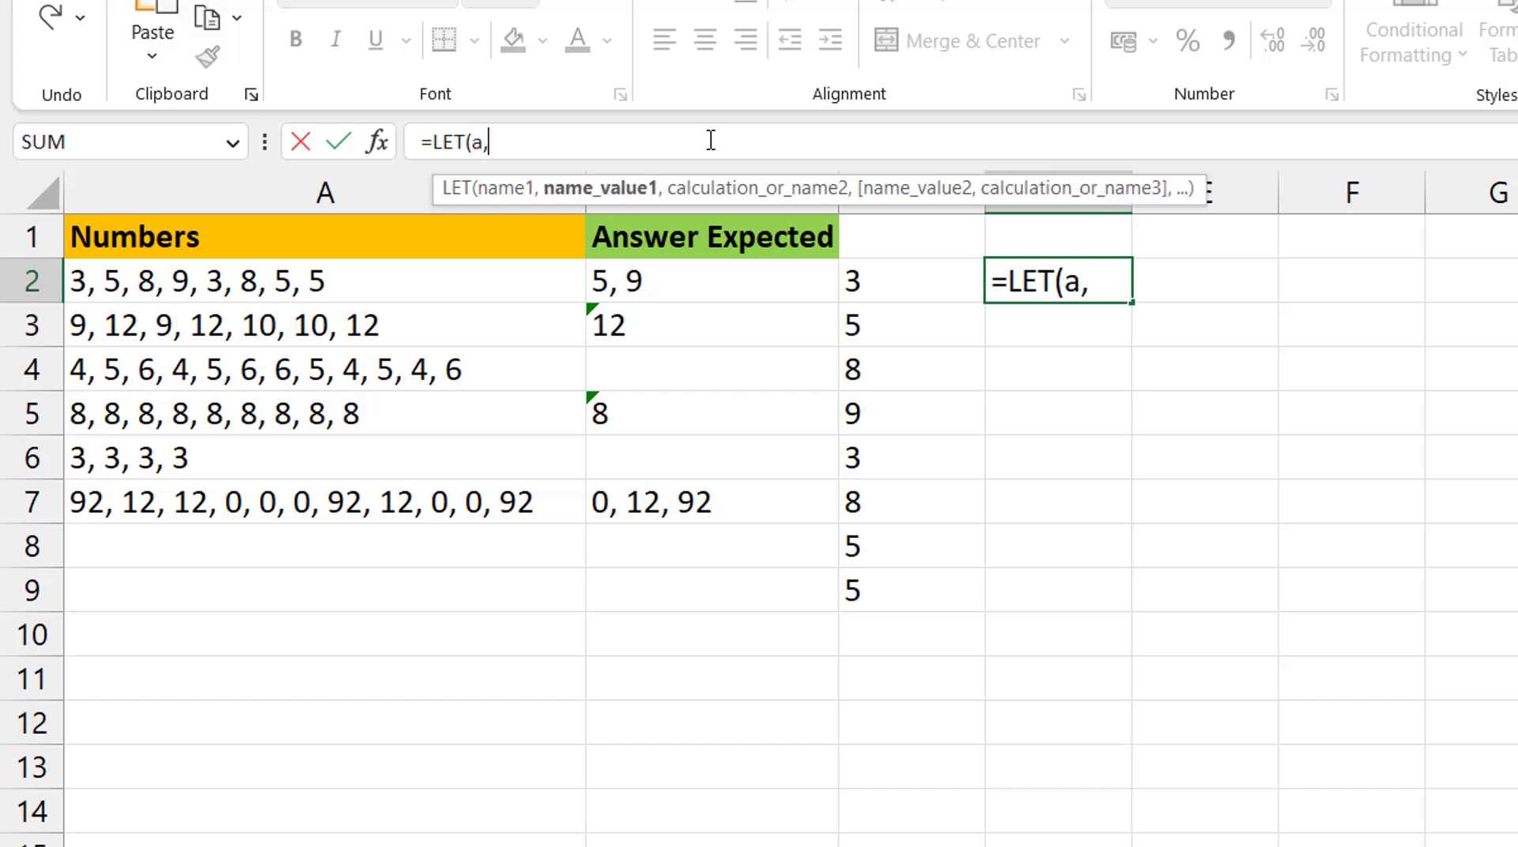
type("TEXTSPLIT(A2,,\", \")")
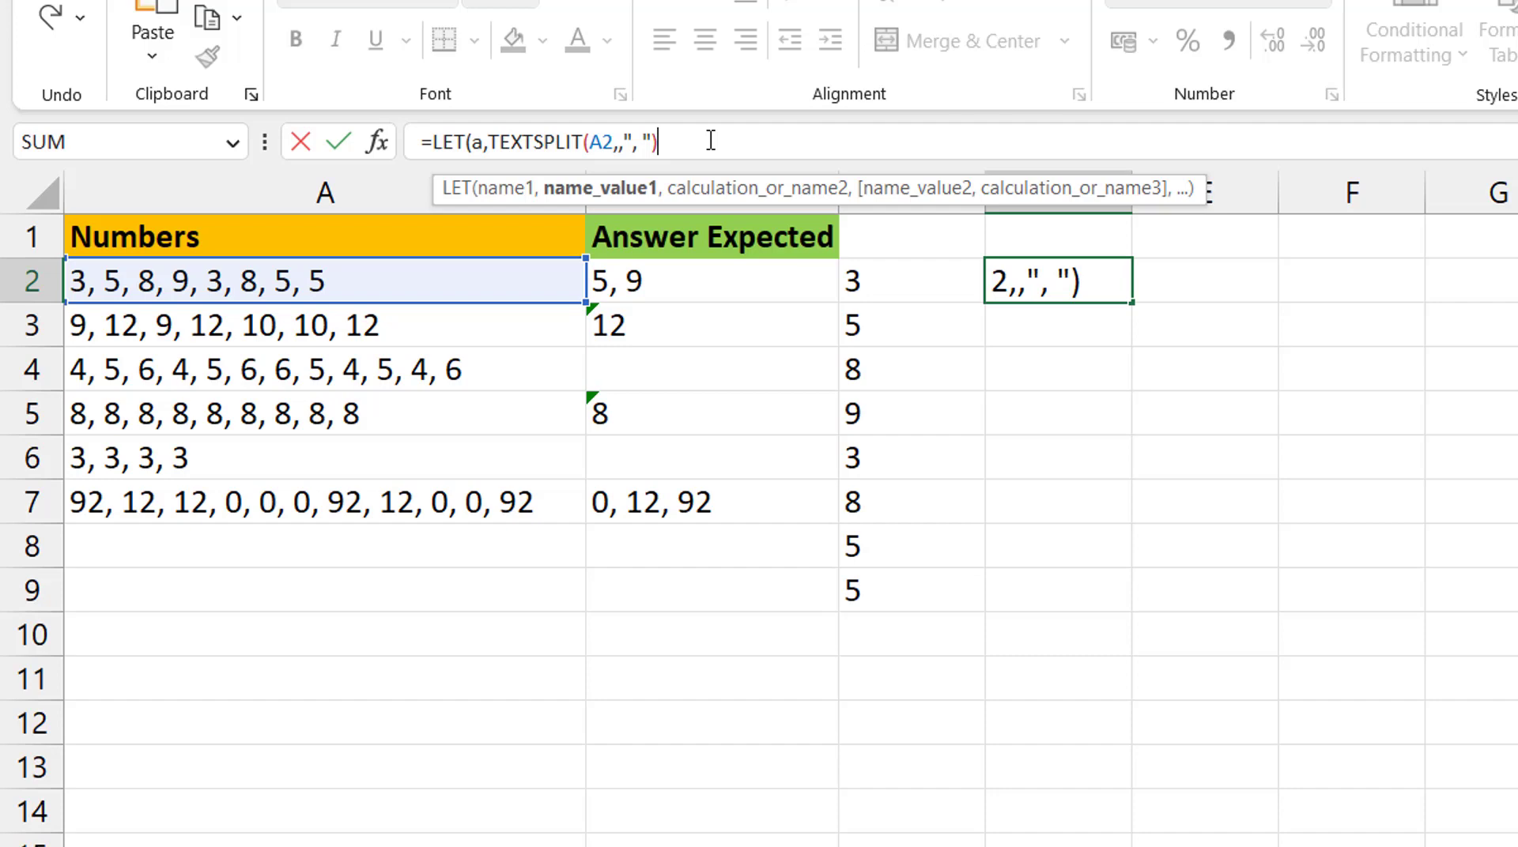
type(",")
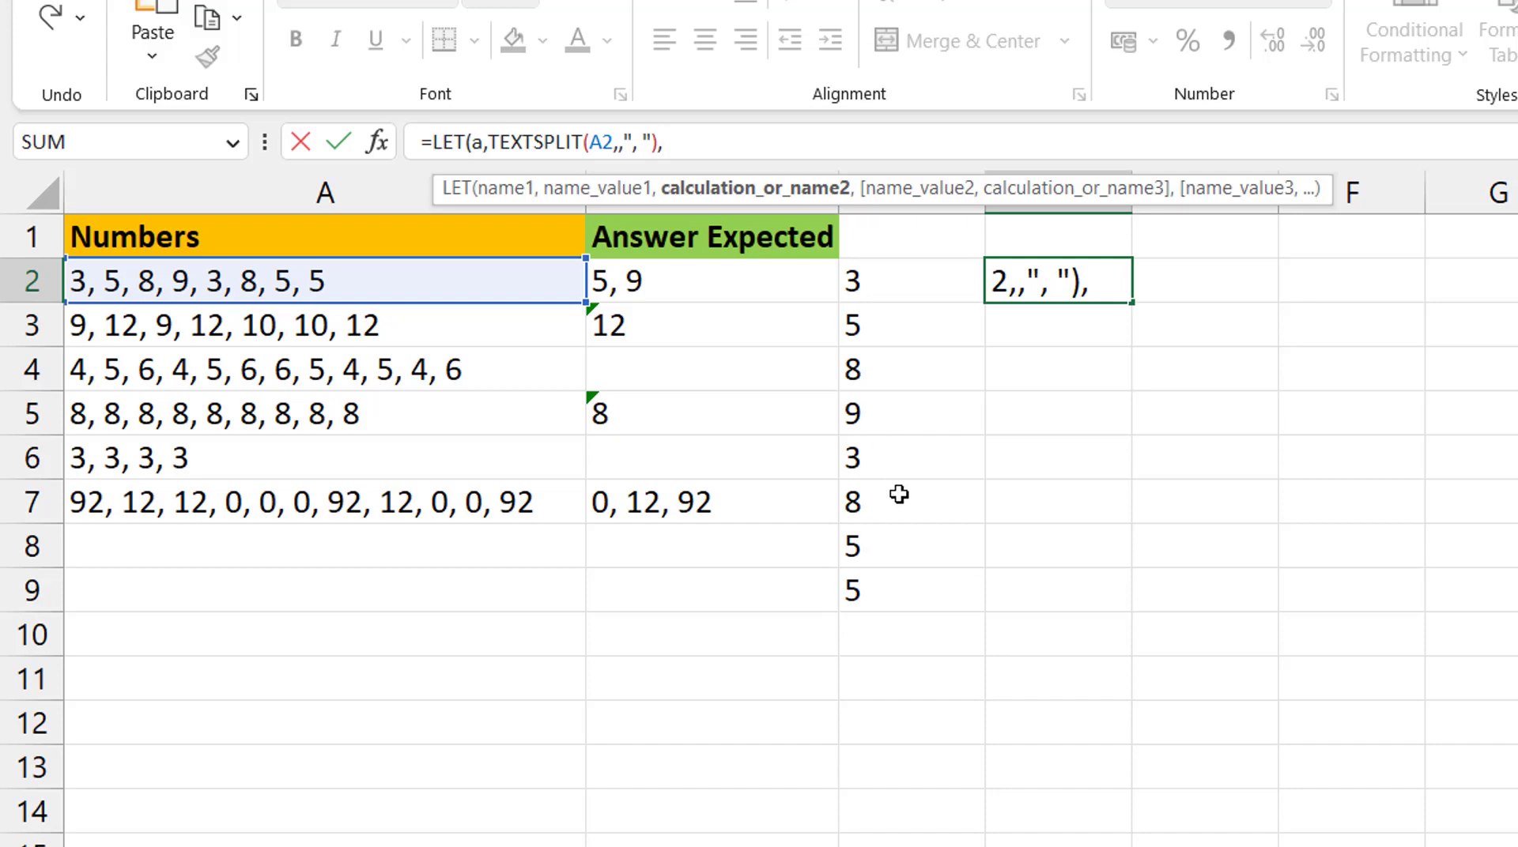
Step: Complete the LET formula in D2 with FREQUENCY(a,a) as its calculation
type("fre")
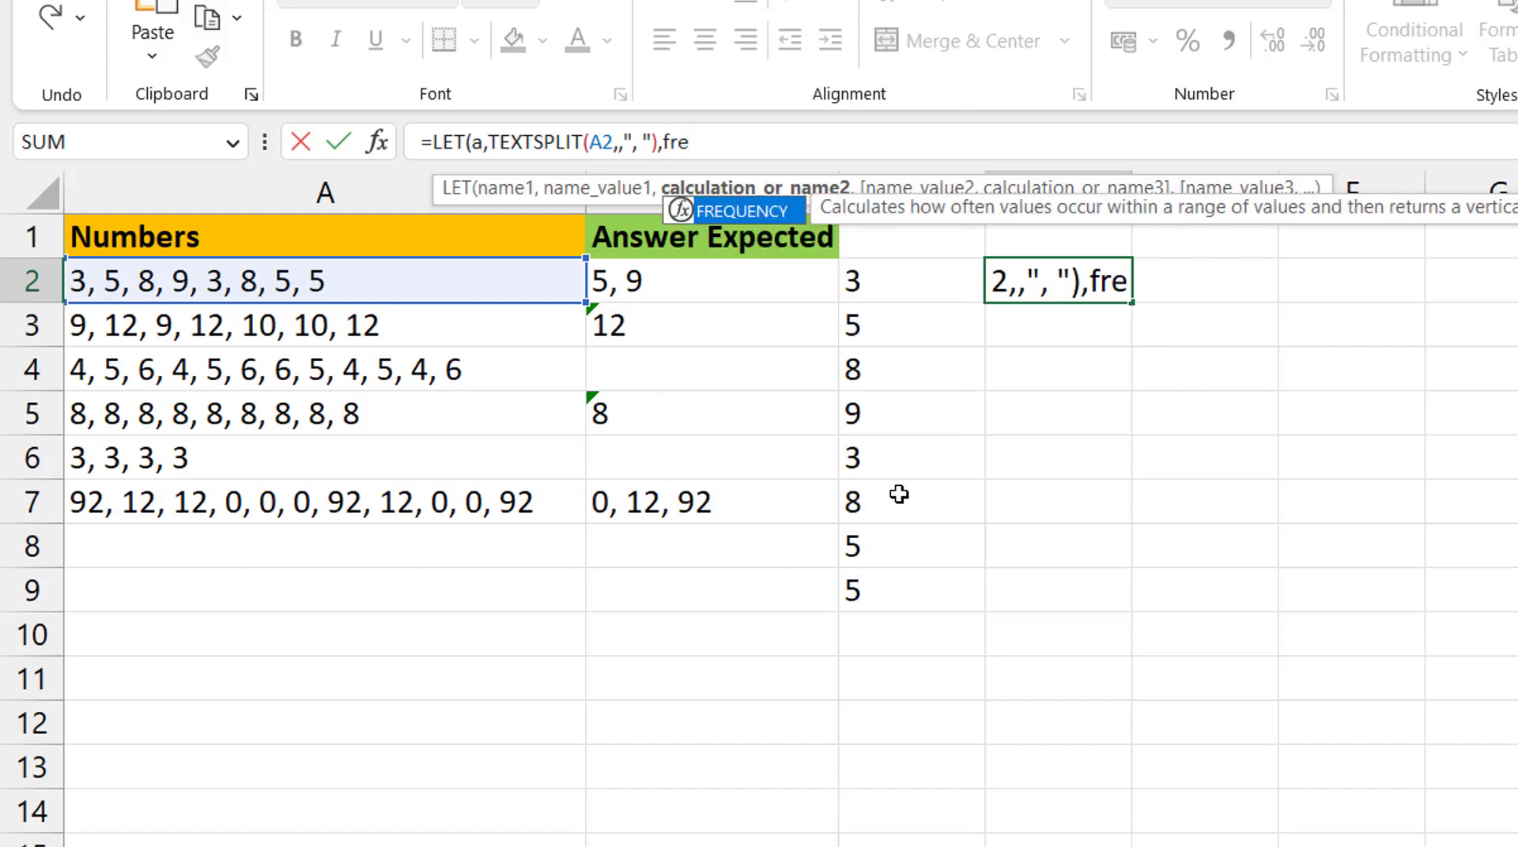
key("Tab")
type("a,")
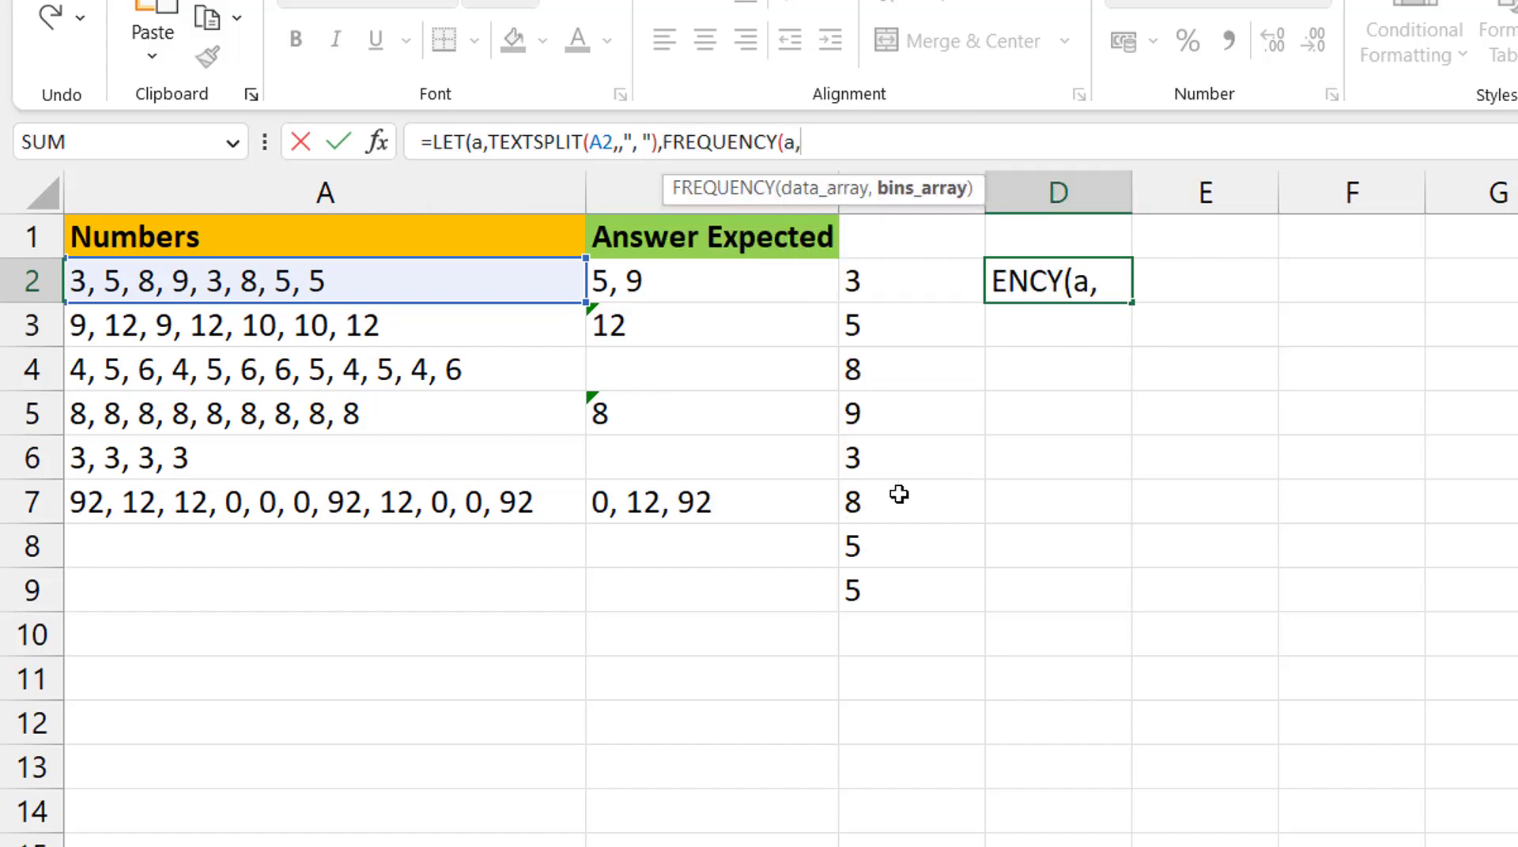
type("a")
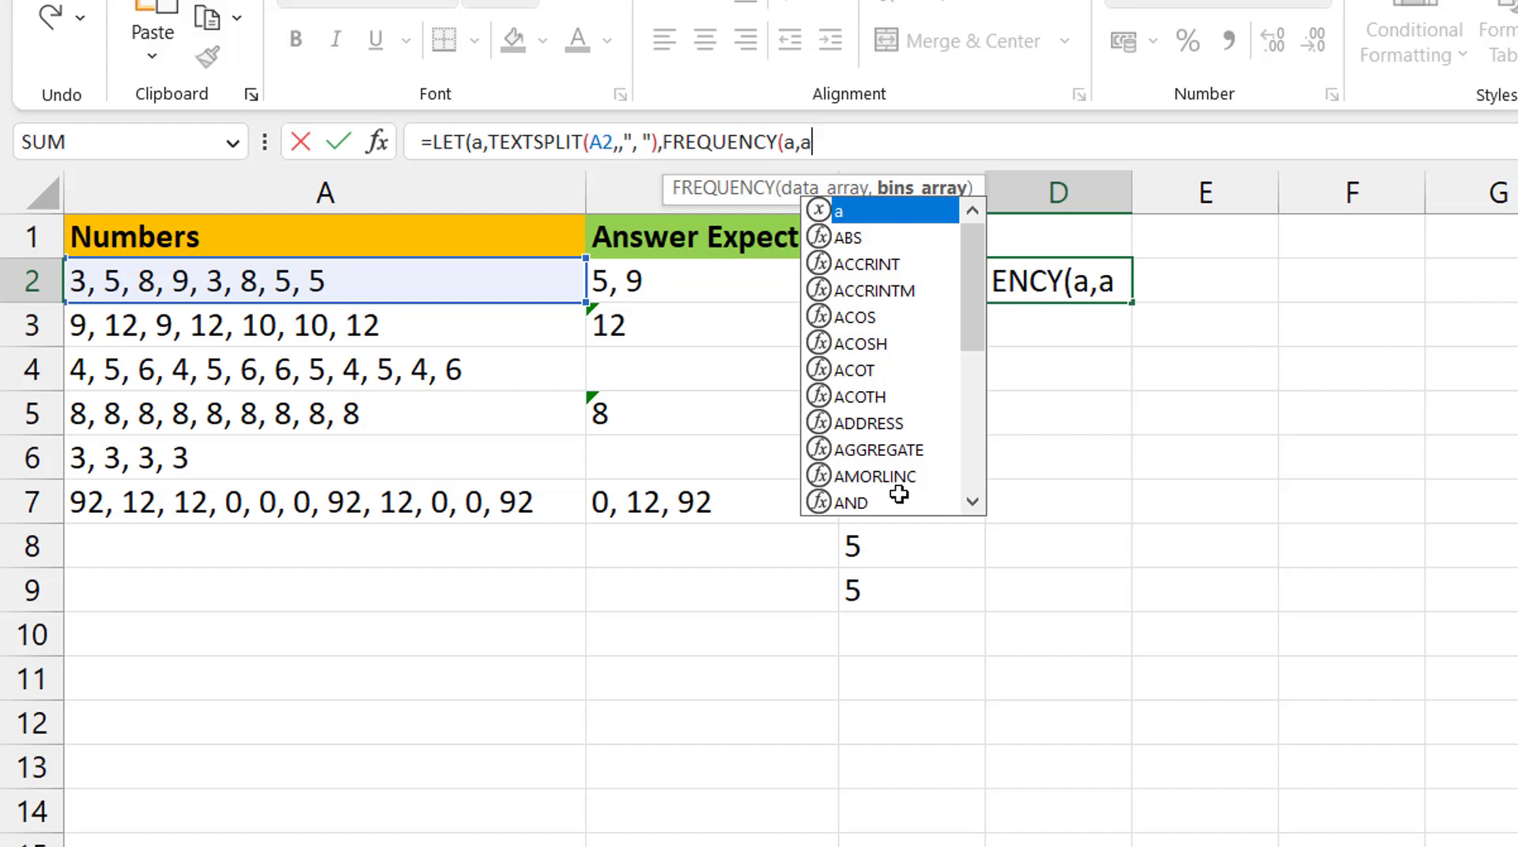
type(")")
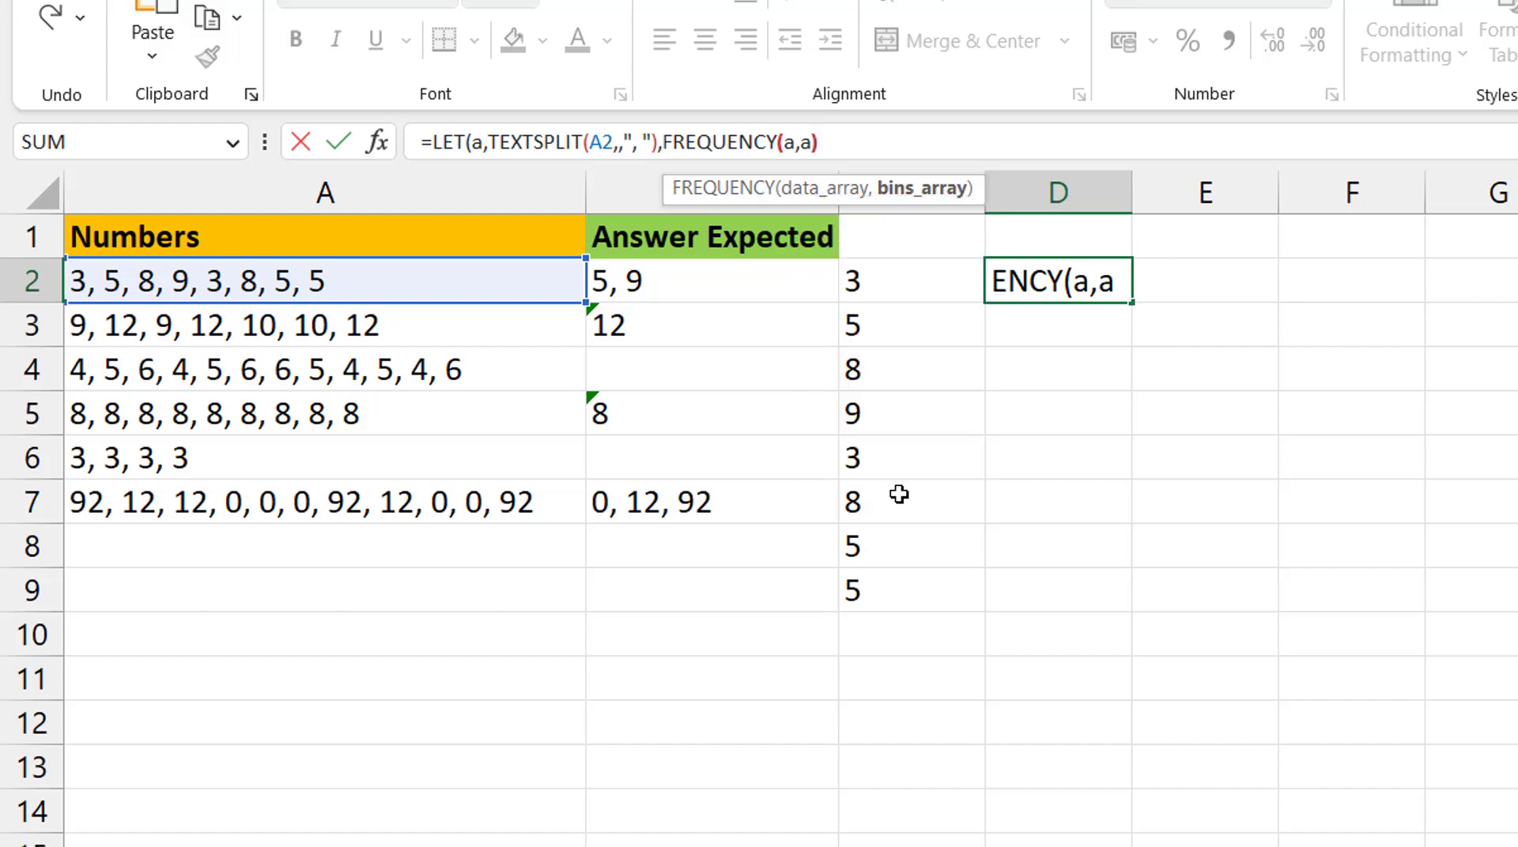
type(")")
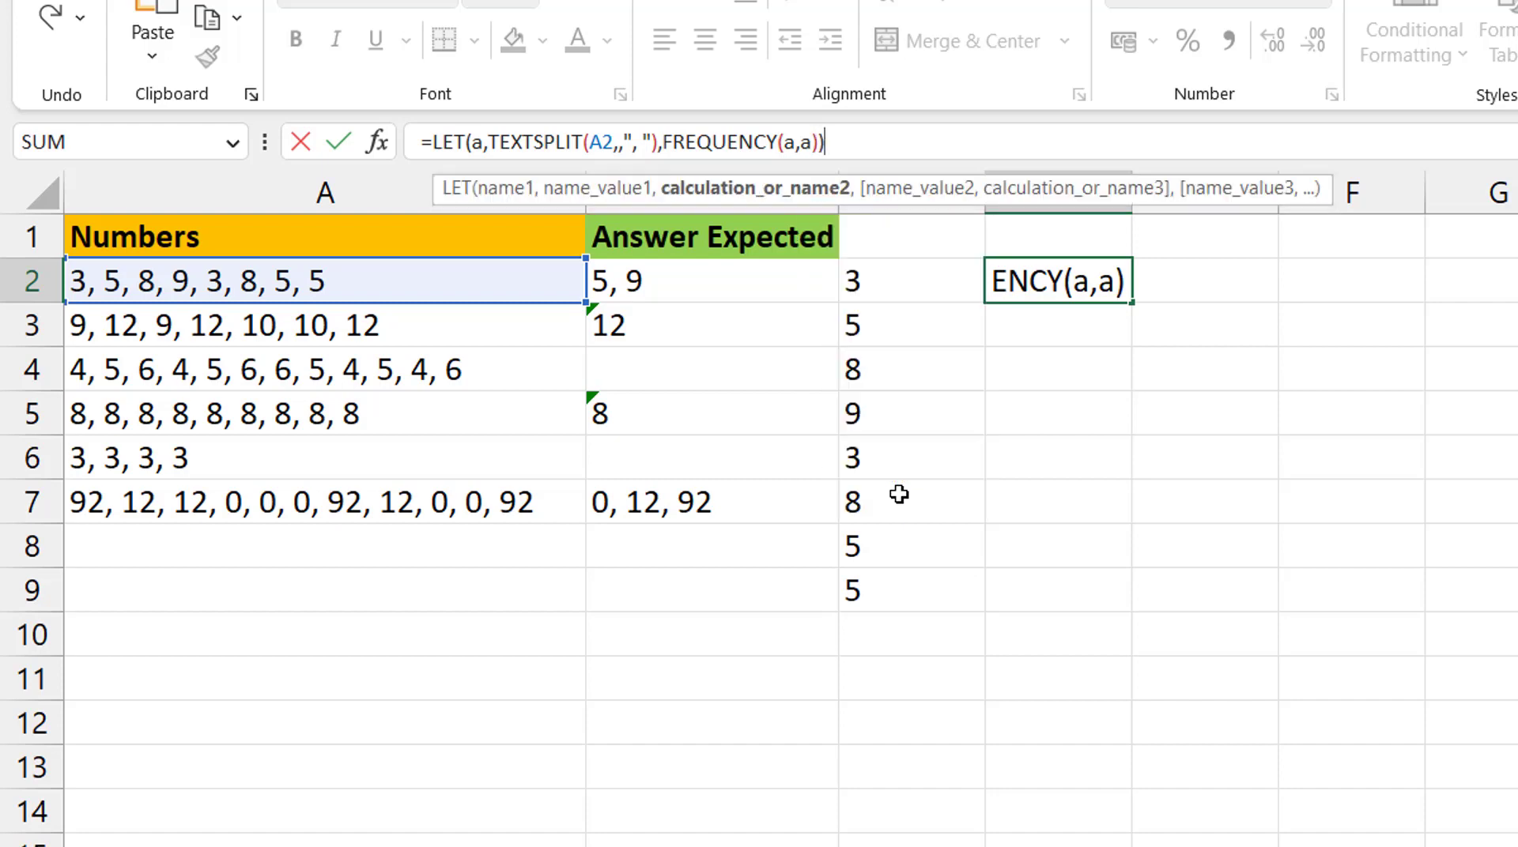
key("Return")
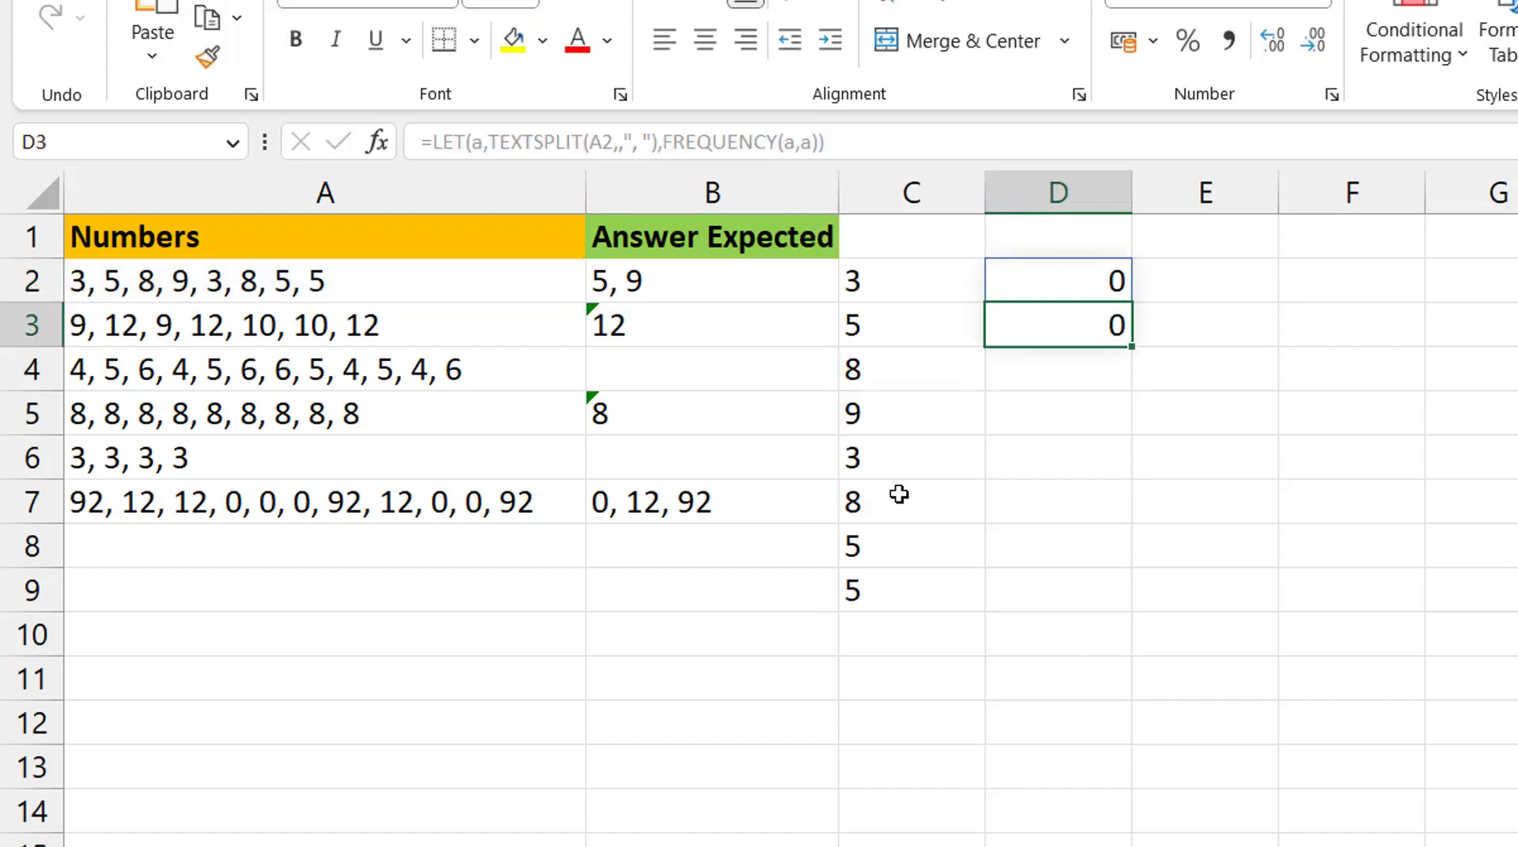
key("Up")
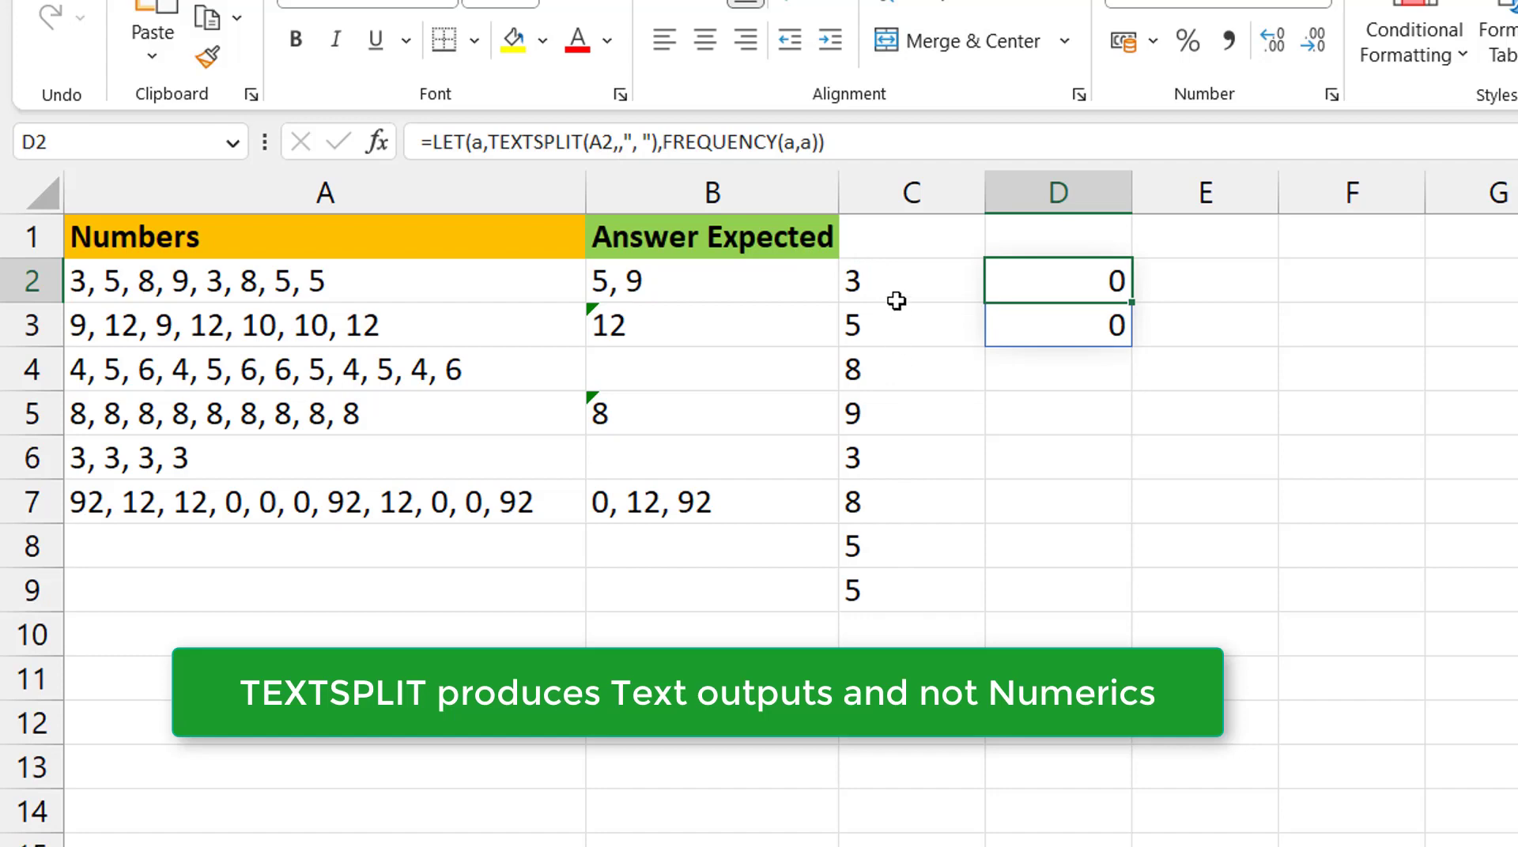
Step: Convert the split values in C2 to numbers by putting a double minus (--) before TEXTSPLIT
left_click(899, 273)
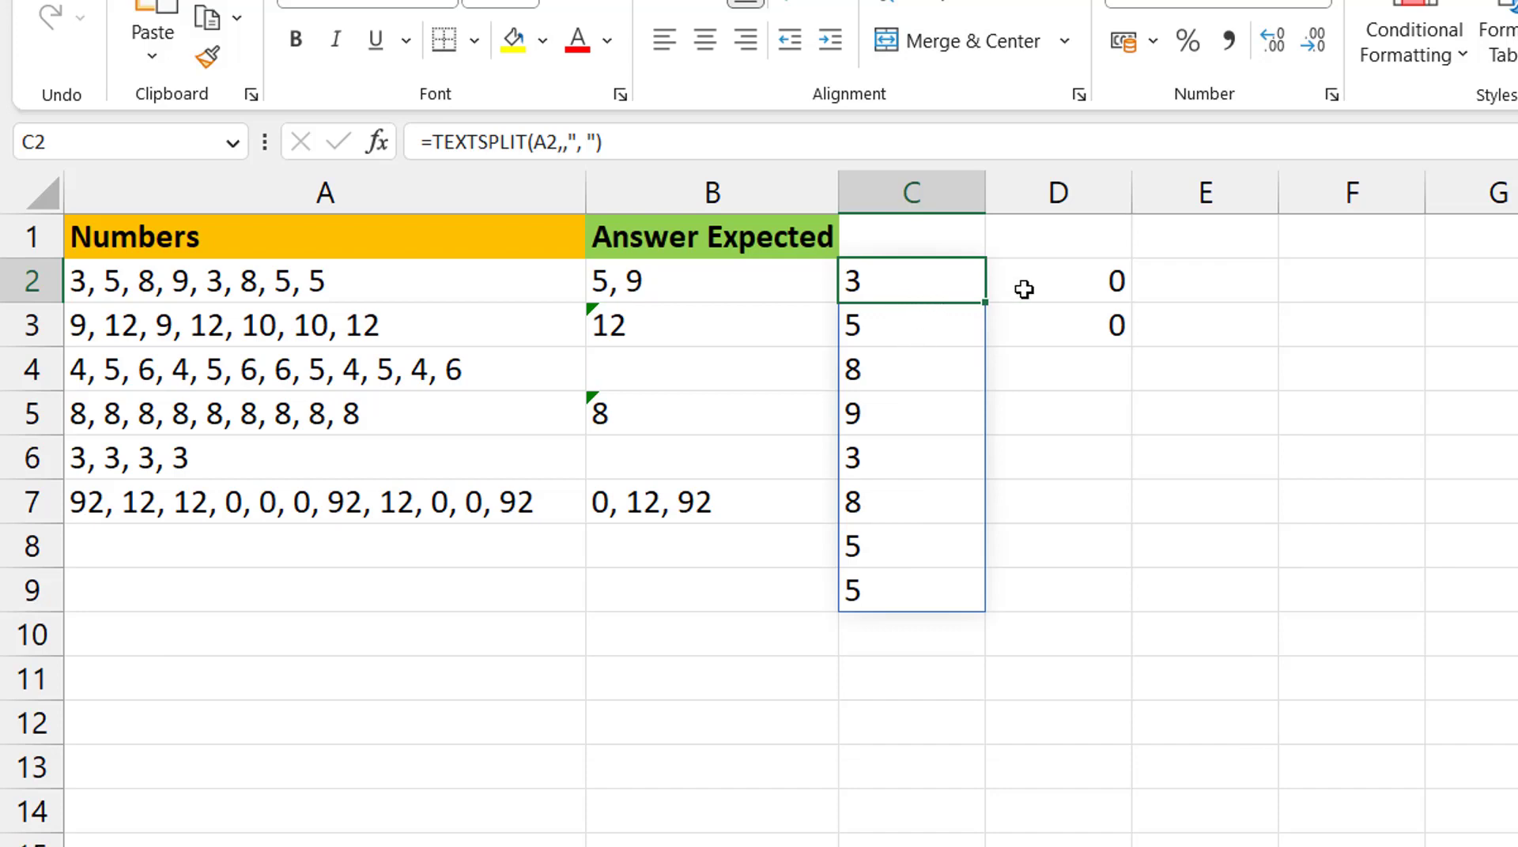
left_click(433, 145)
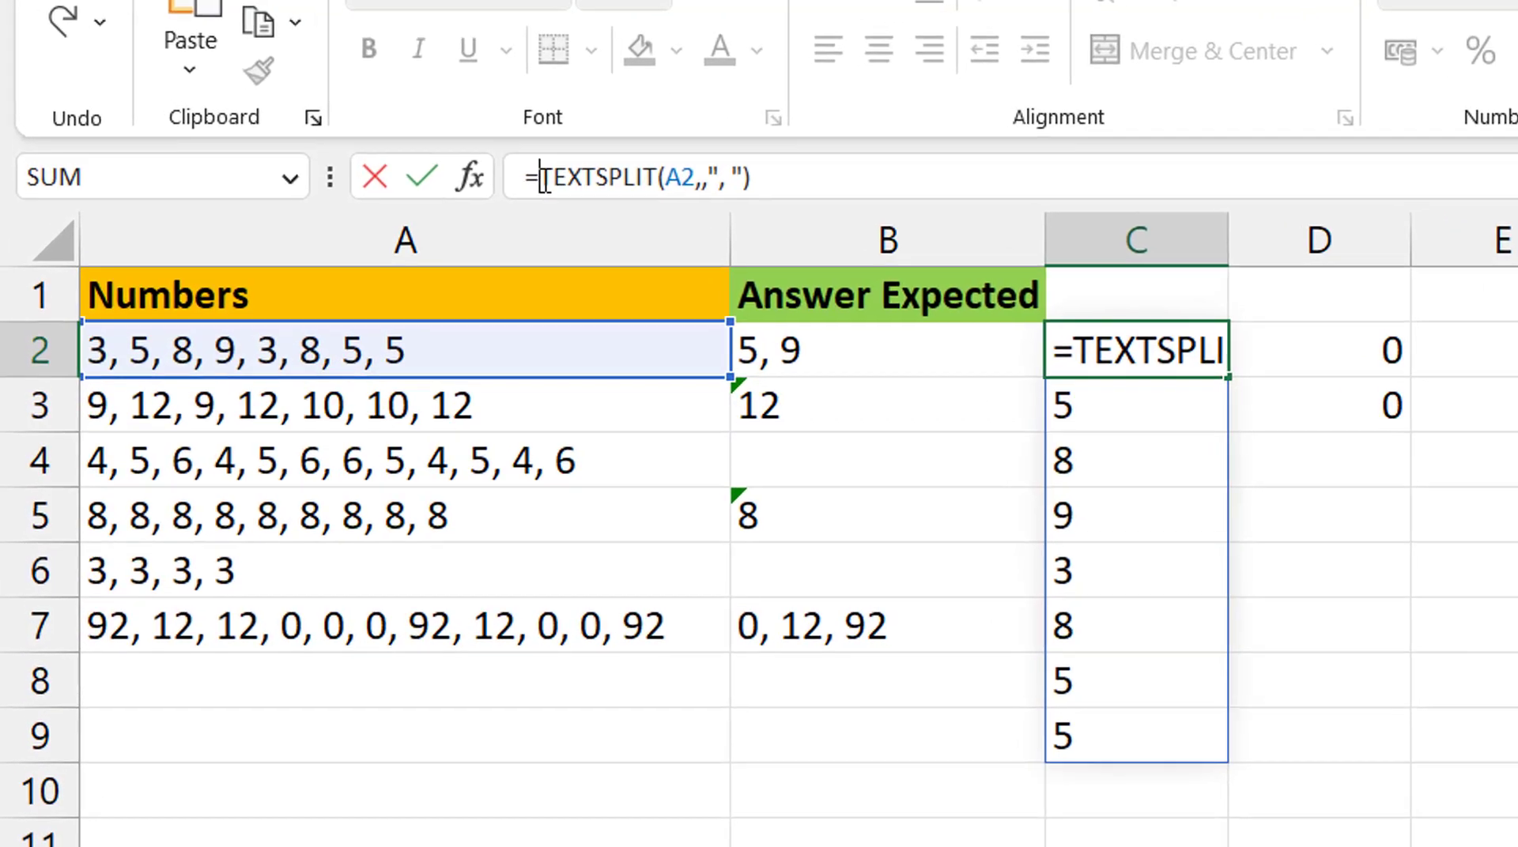
type("--")
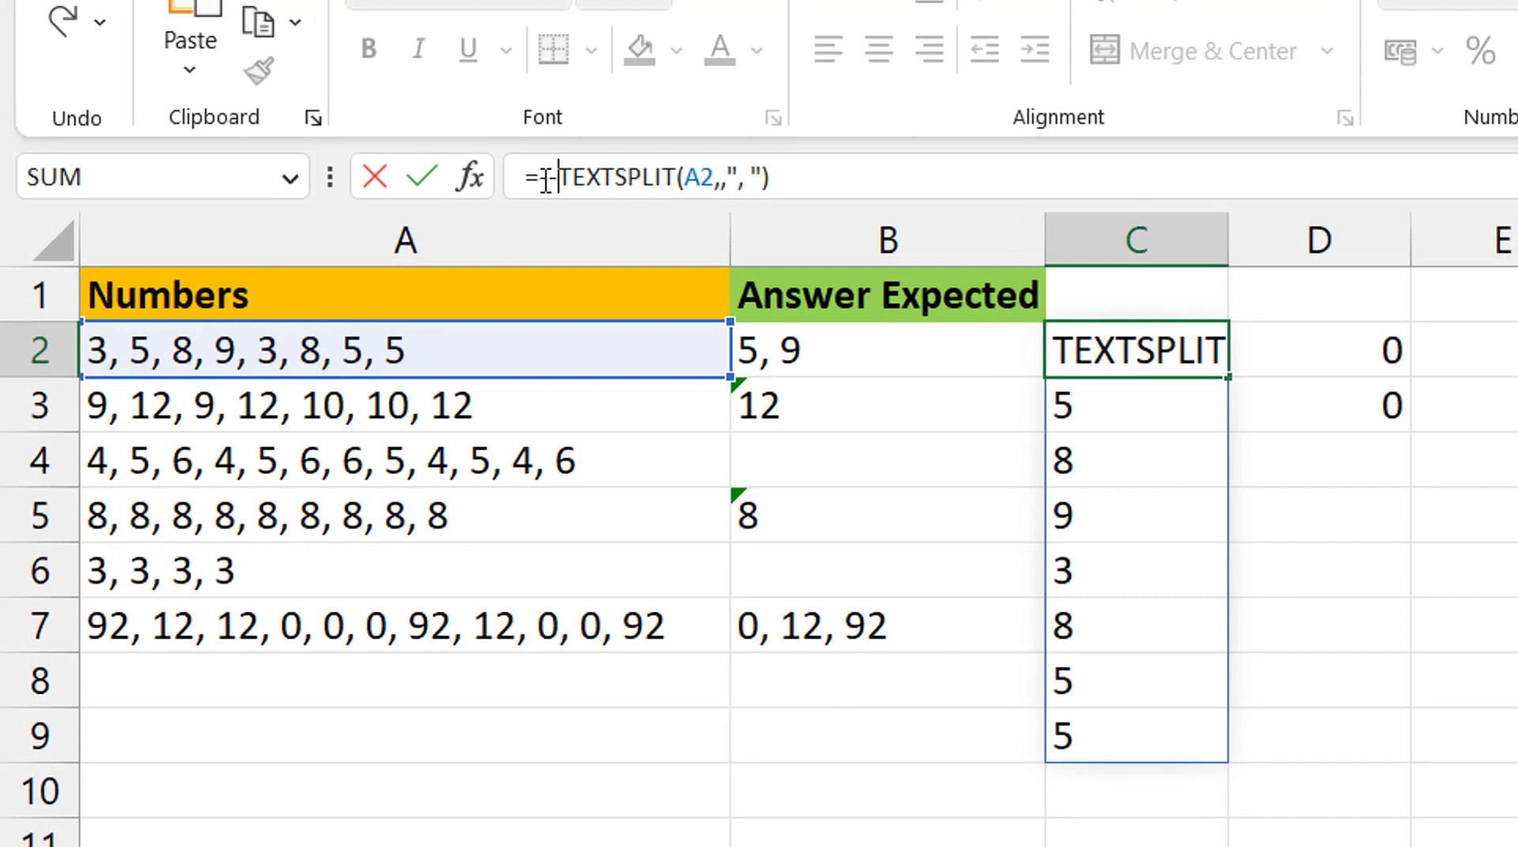
key("Return")
key("Up")
Step: Add a double minus (--) before TEXTSPLIT in D2's LET formula so that FREQUENCY receives numeric values
key("Right")
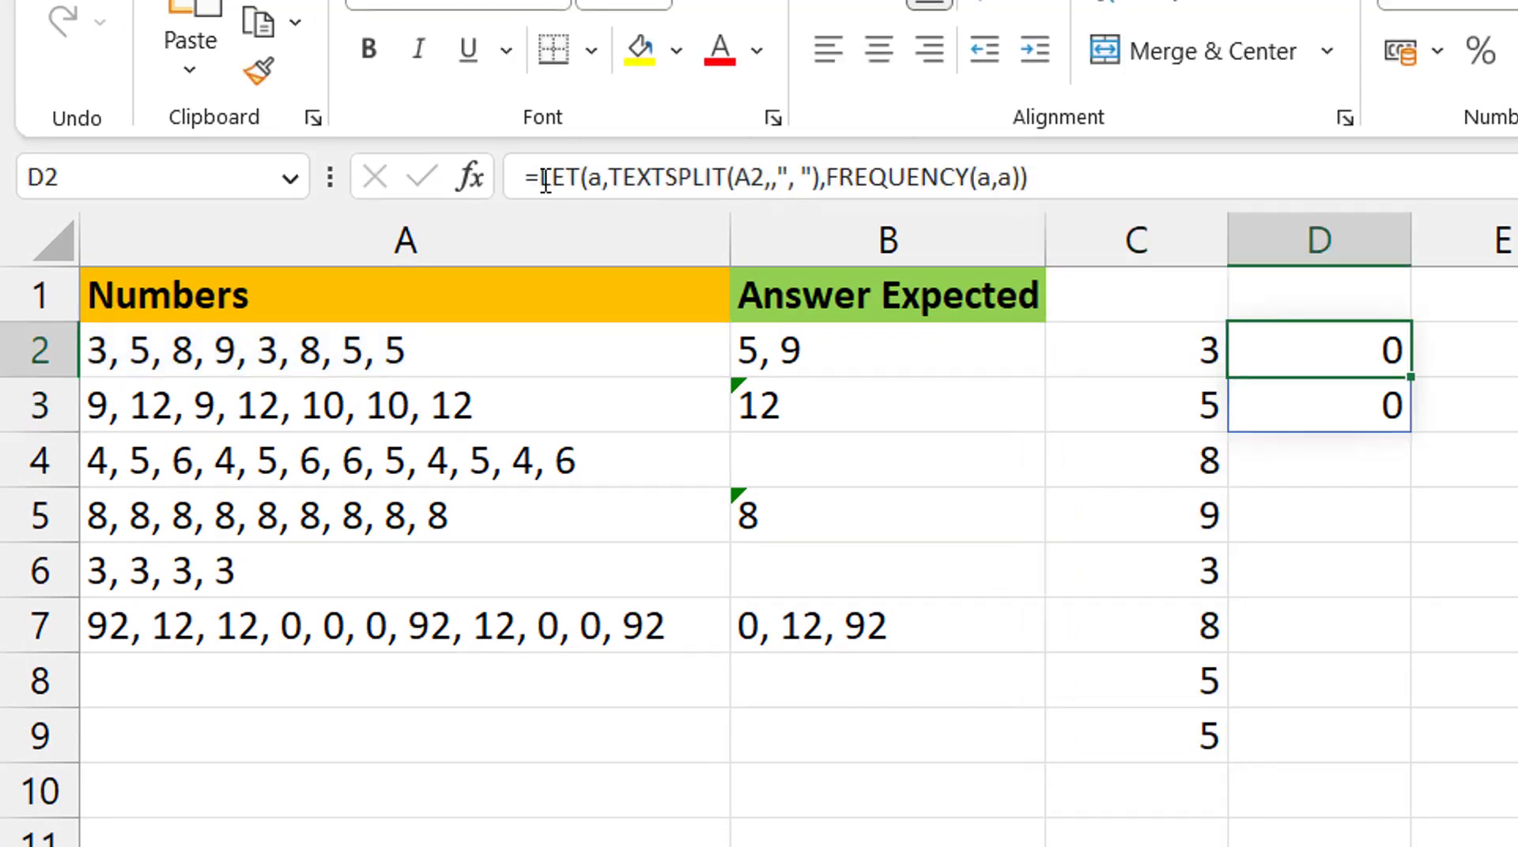
left_click(618, 179)
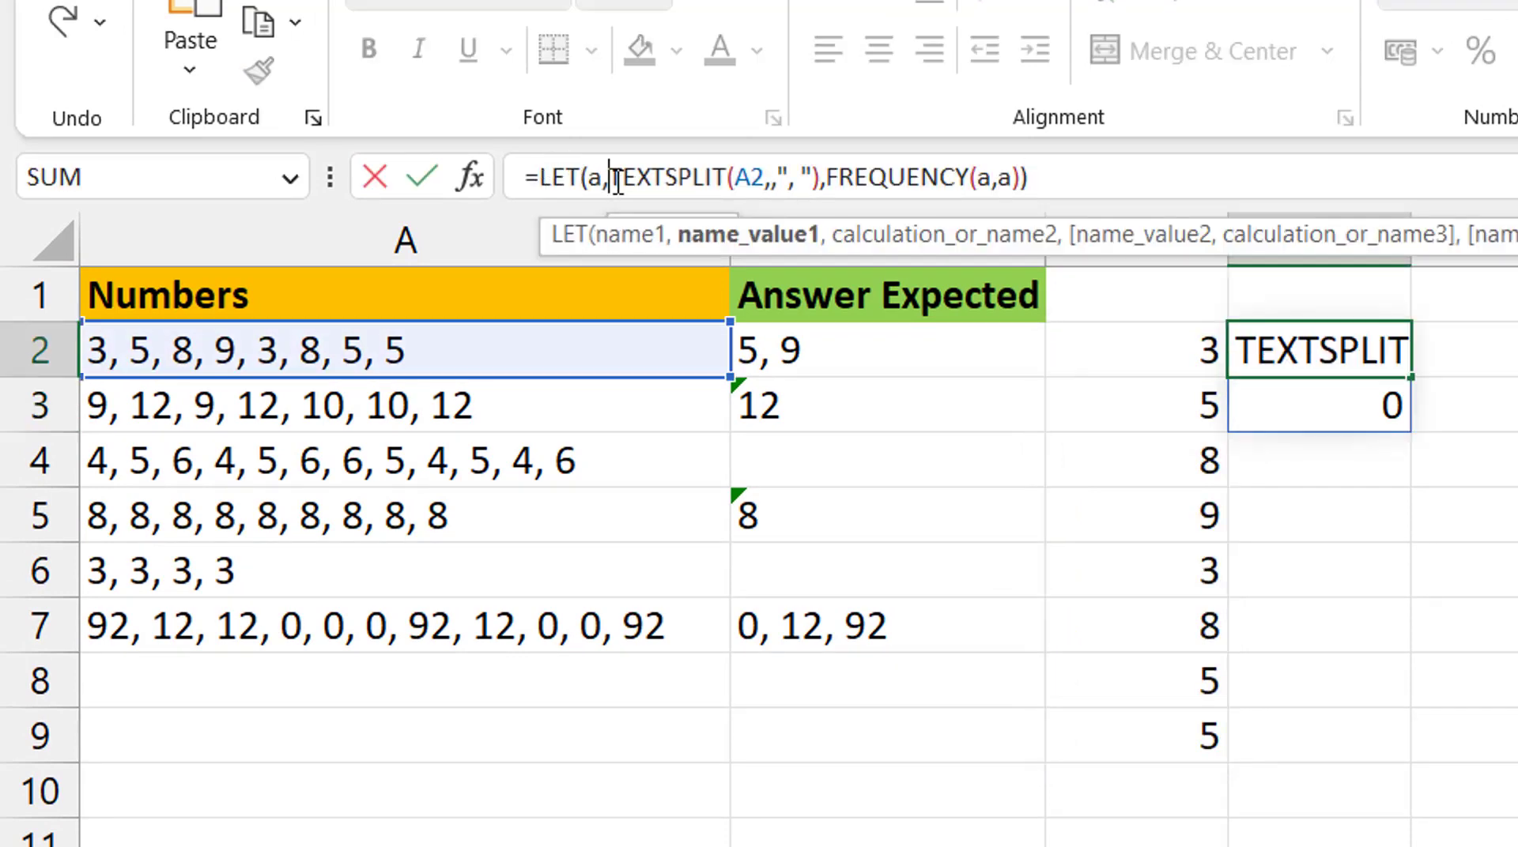
type("--")
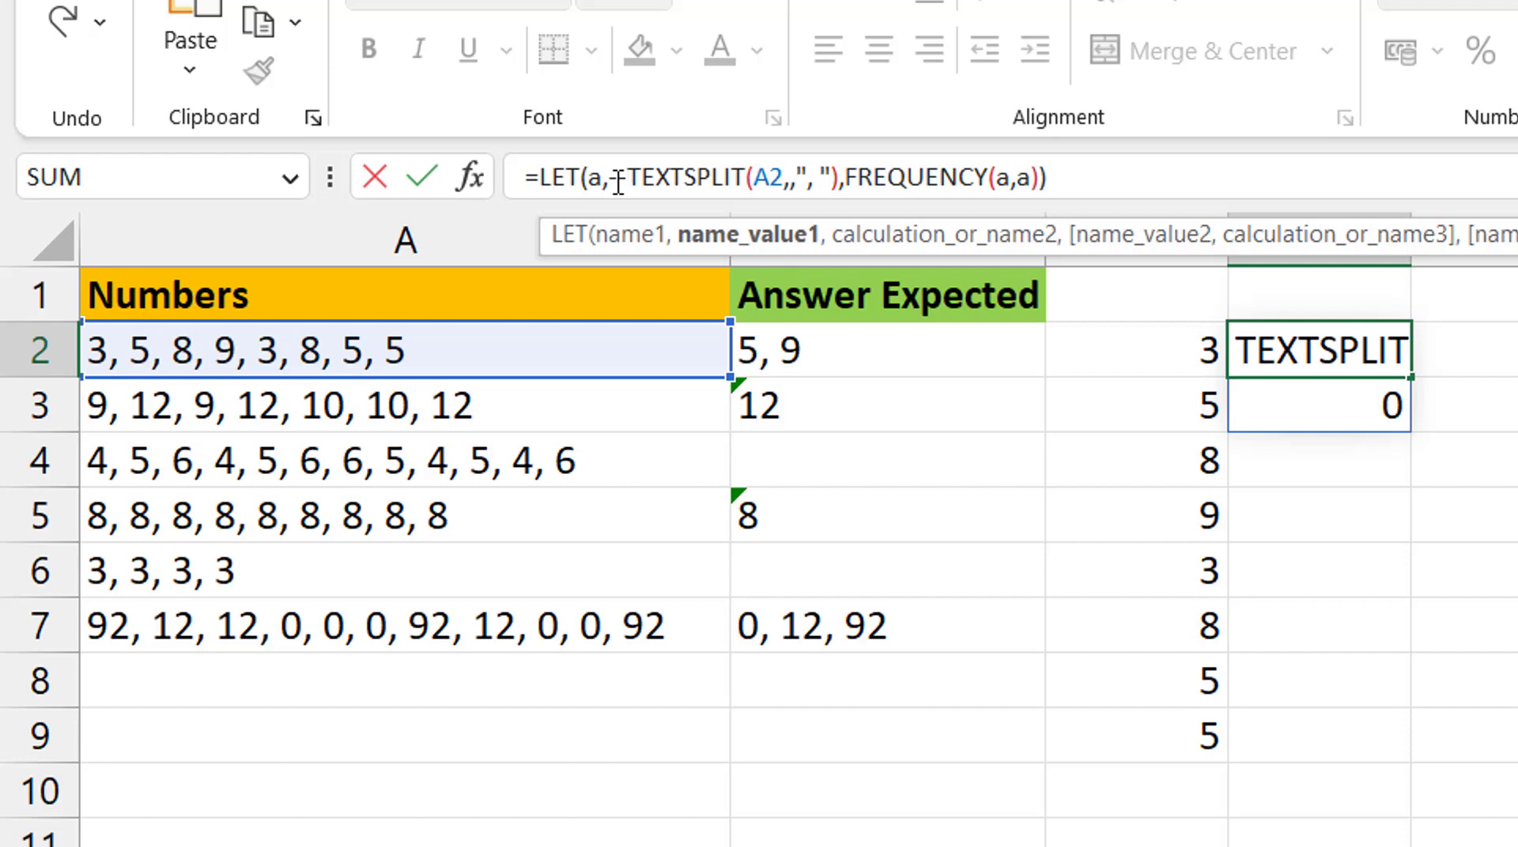
key("Return")
key("Up")
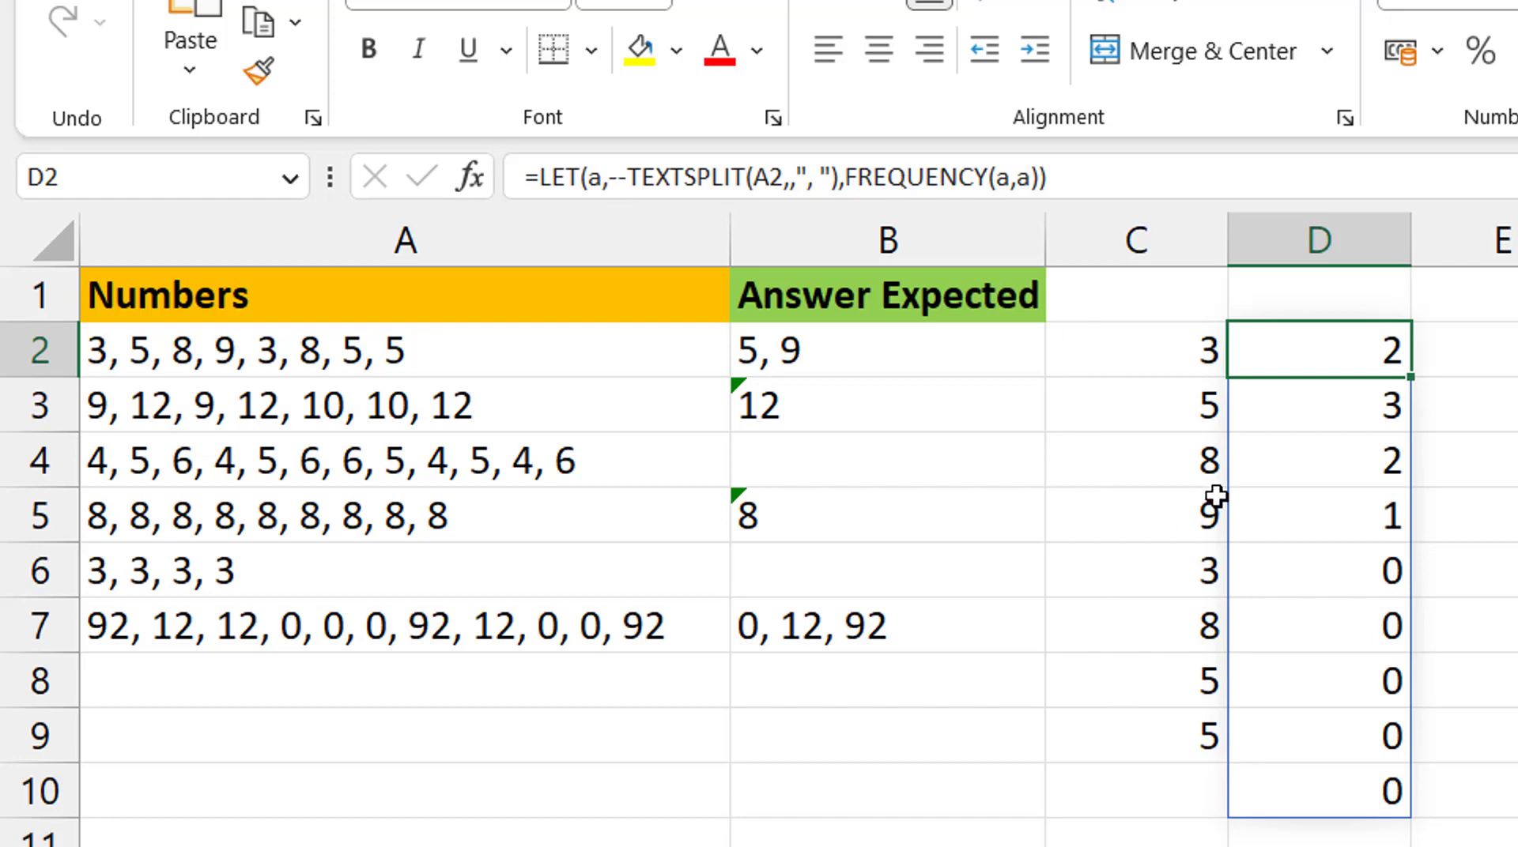
Step: Compare the split numbers in column C with their frequency counts in column D, singling out the odd counts
left_click(1177, 357)
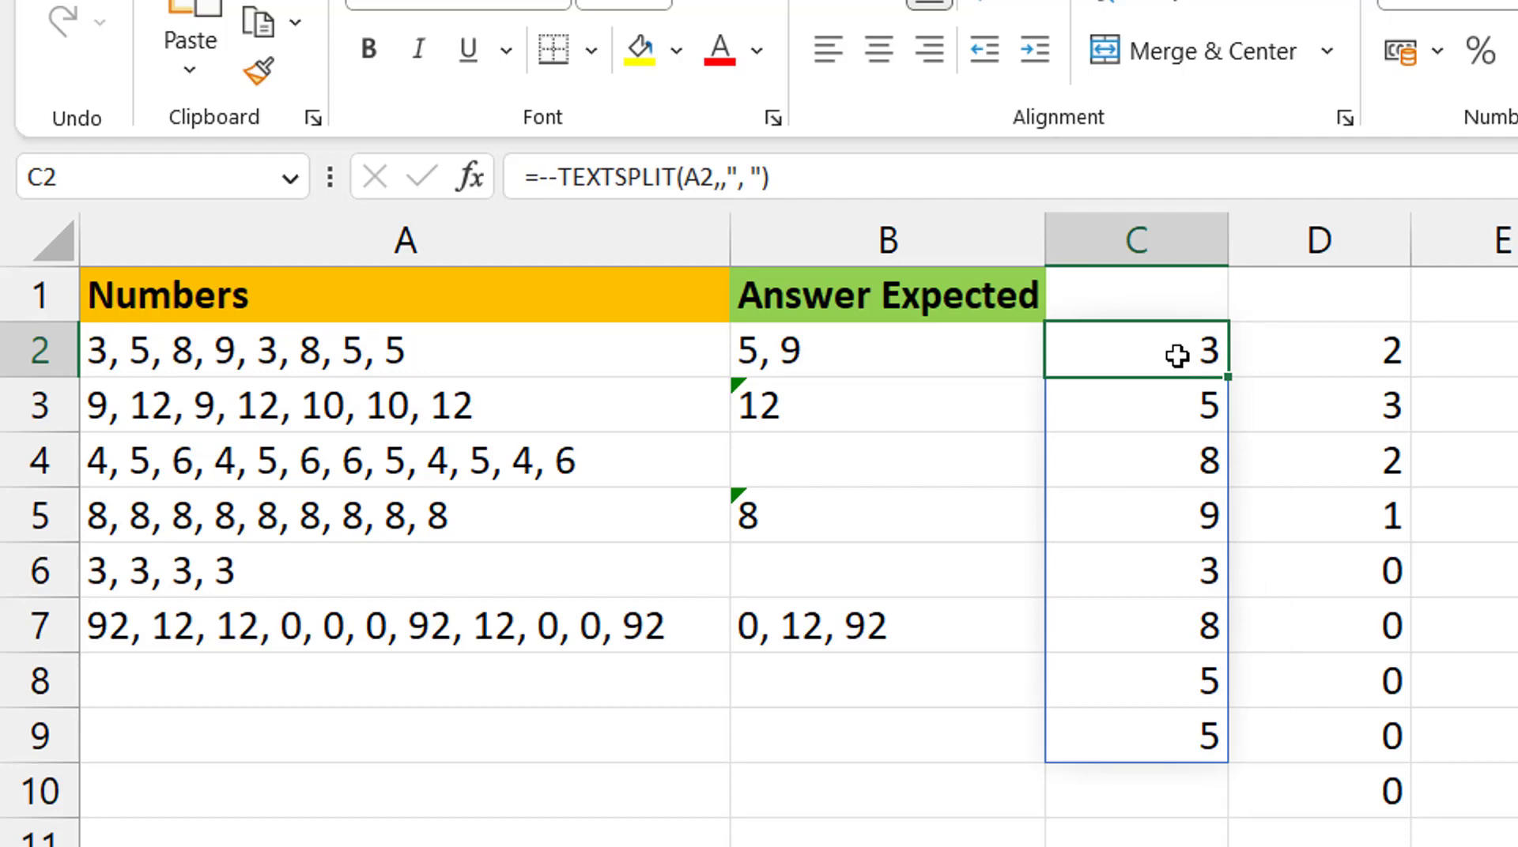
left_click(1365, 354)
left_click(1176, 409)
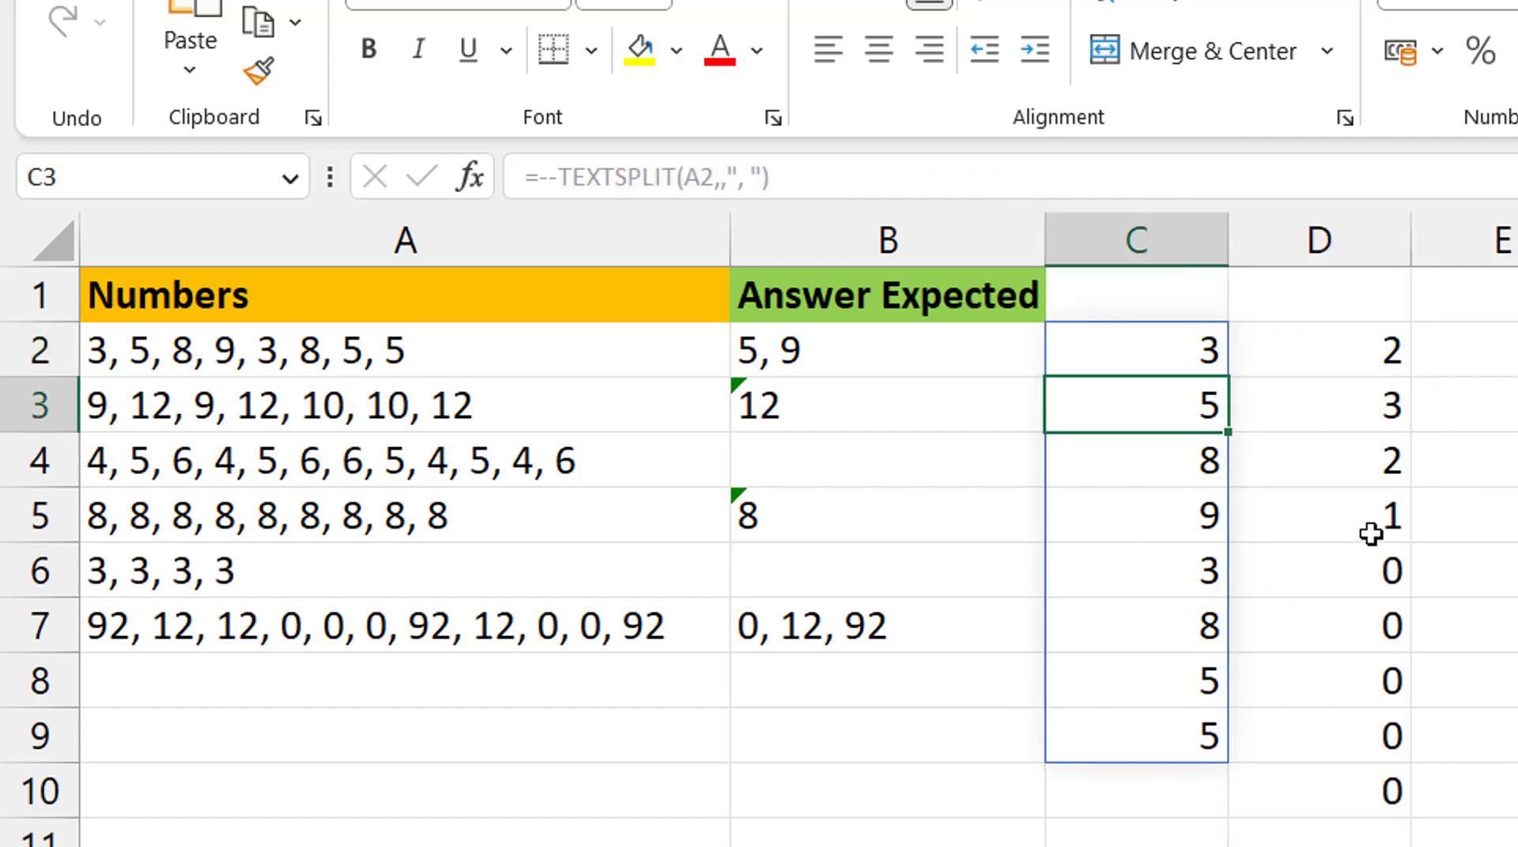
left_click(1389, 509)
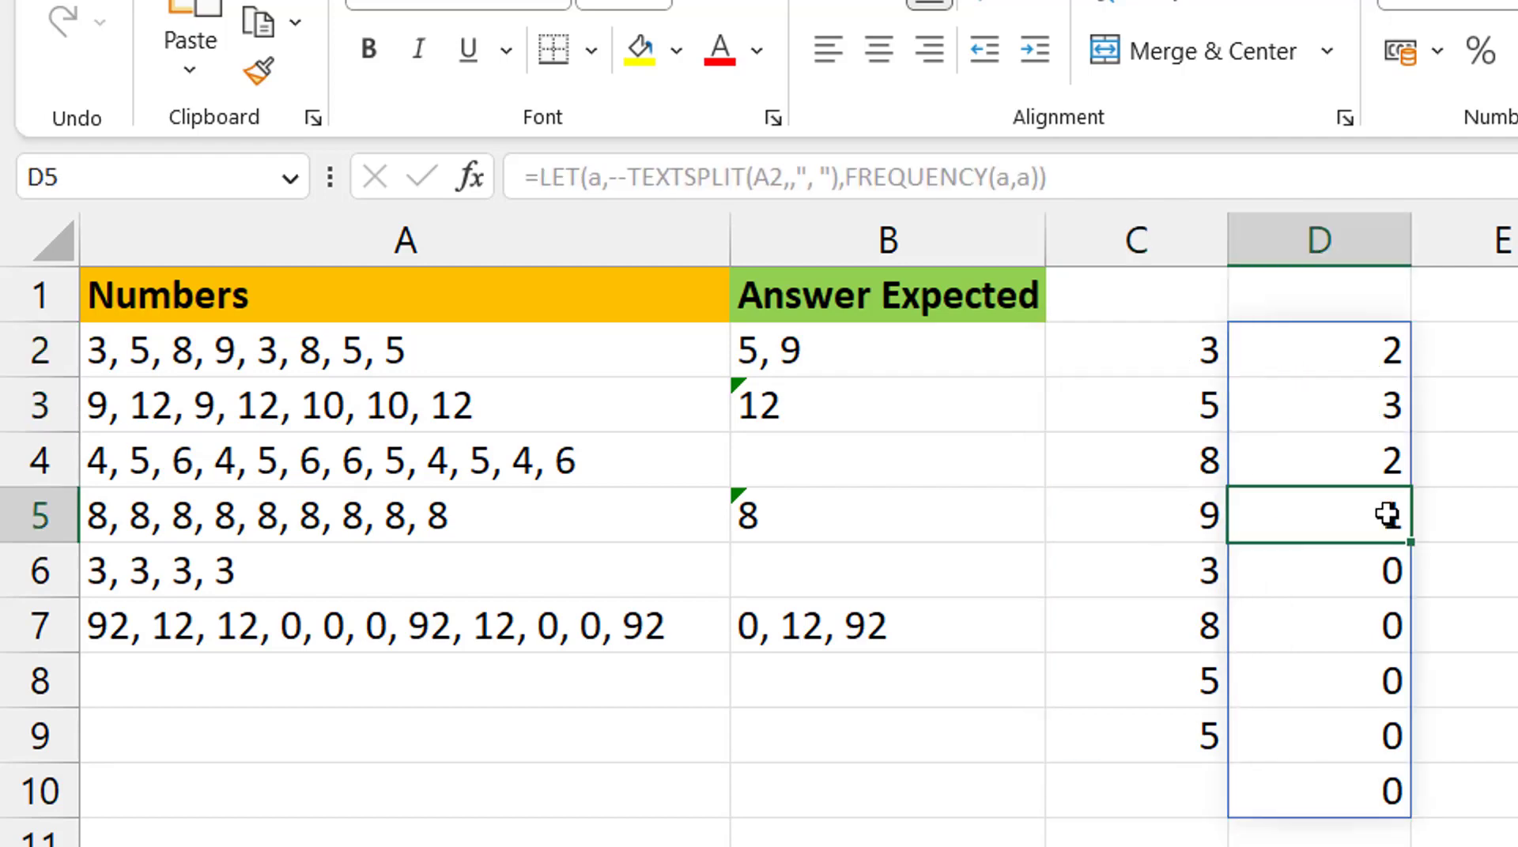
left_click(1358, 393, "ctrl")
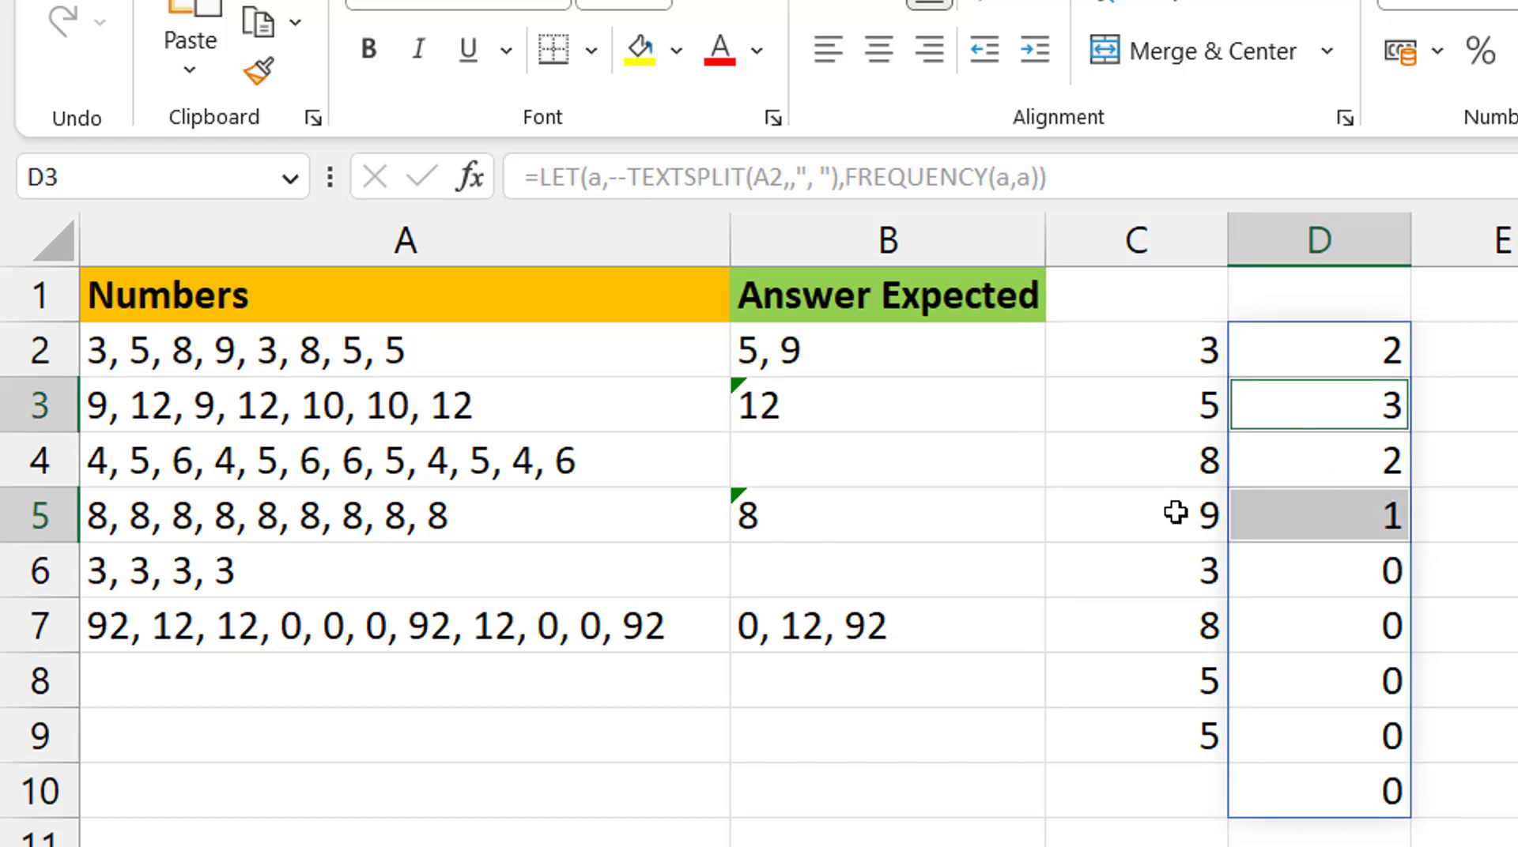
Step: Wrap FREQUENCY(a,a) in ISODD within D2's LET formula to test each count for oddness
left_click(1348, 352)
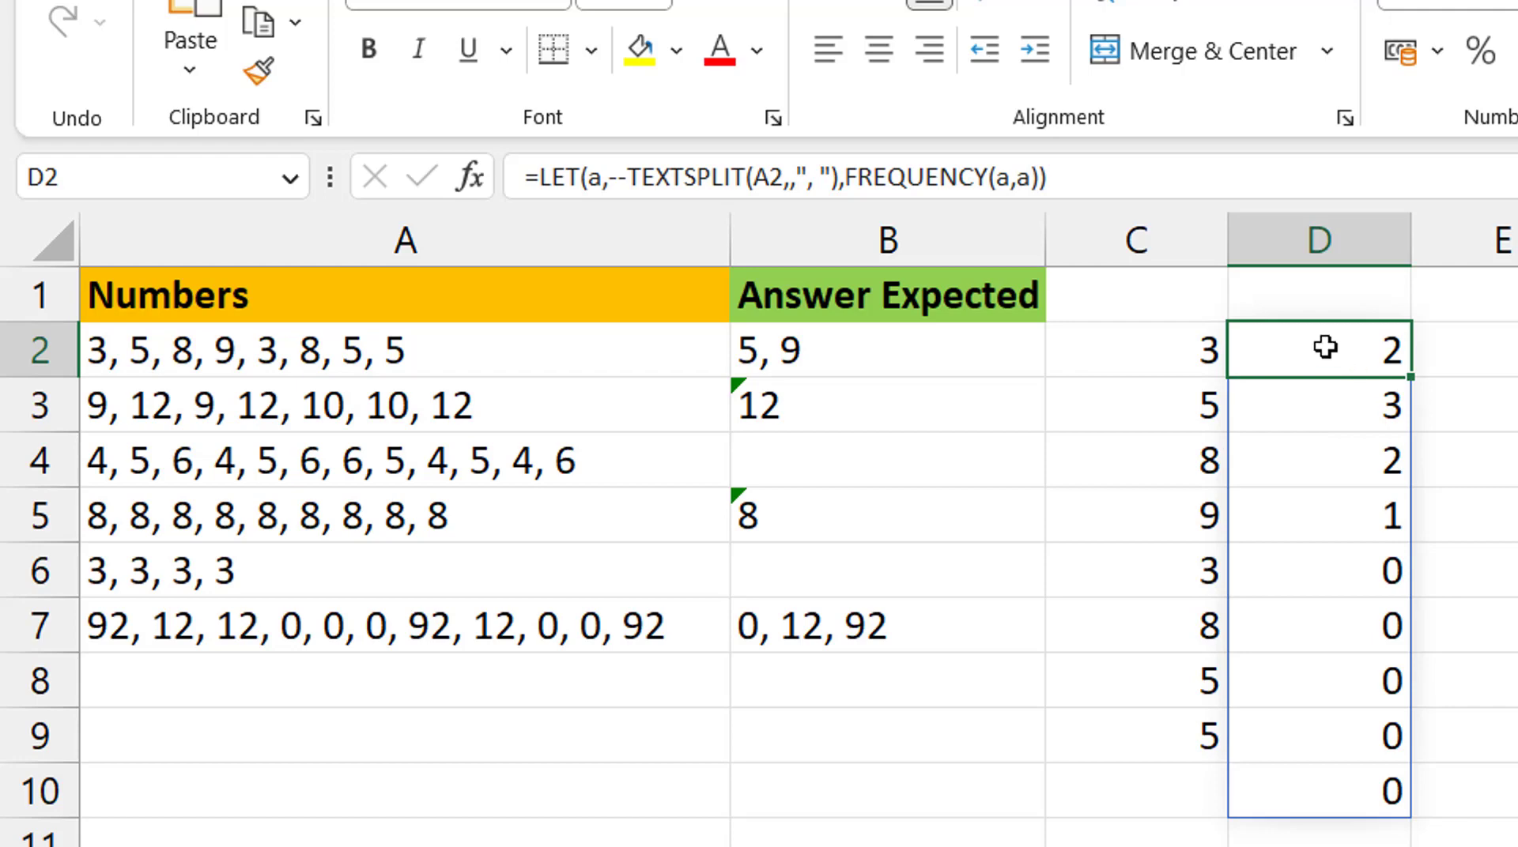
left_click(845, 179)
type("isodd")
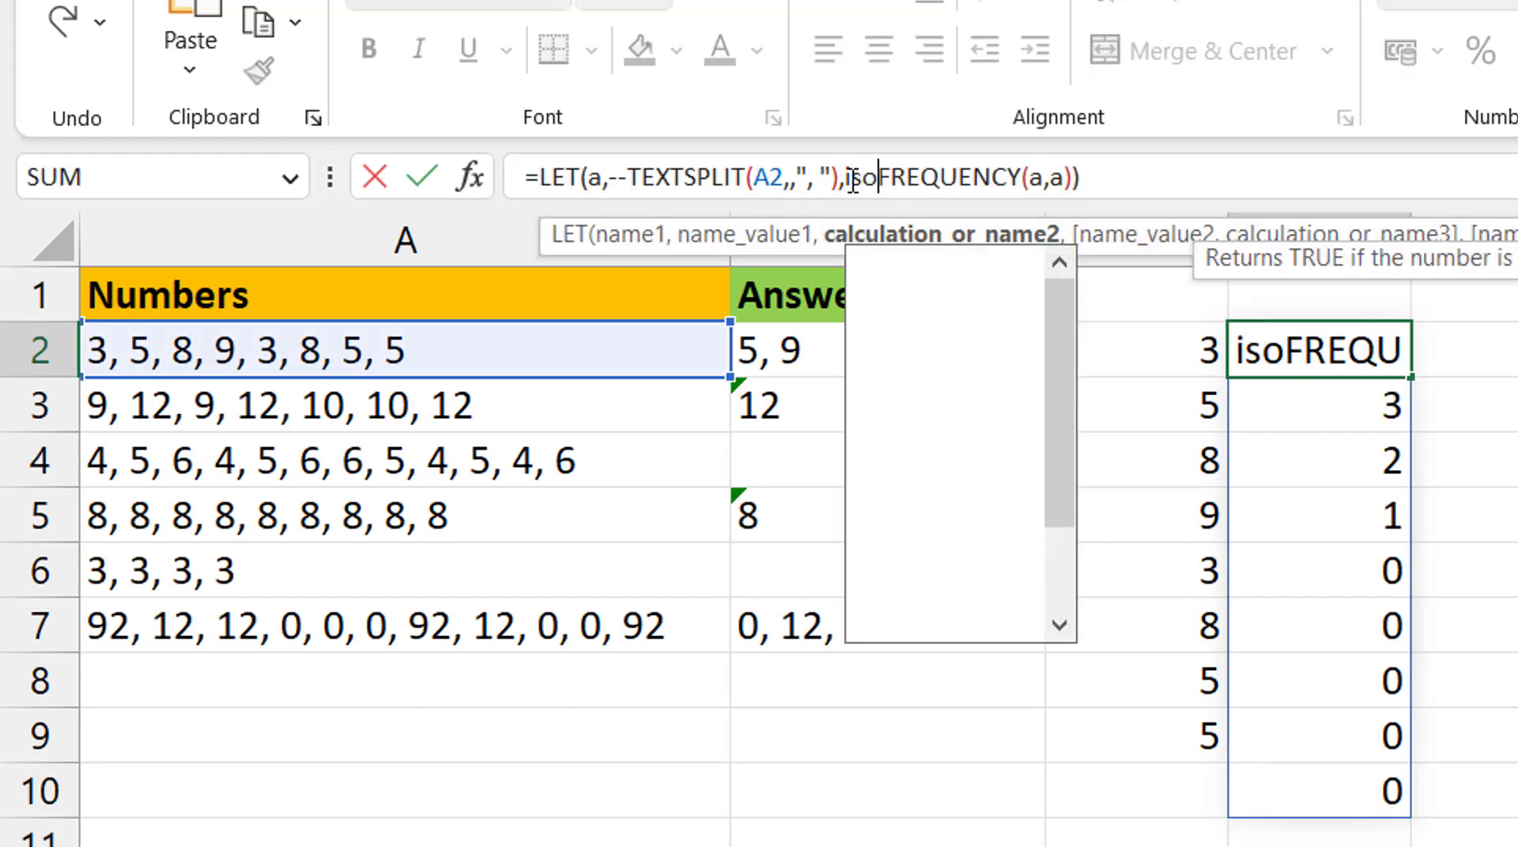
key("Tab")
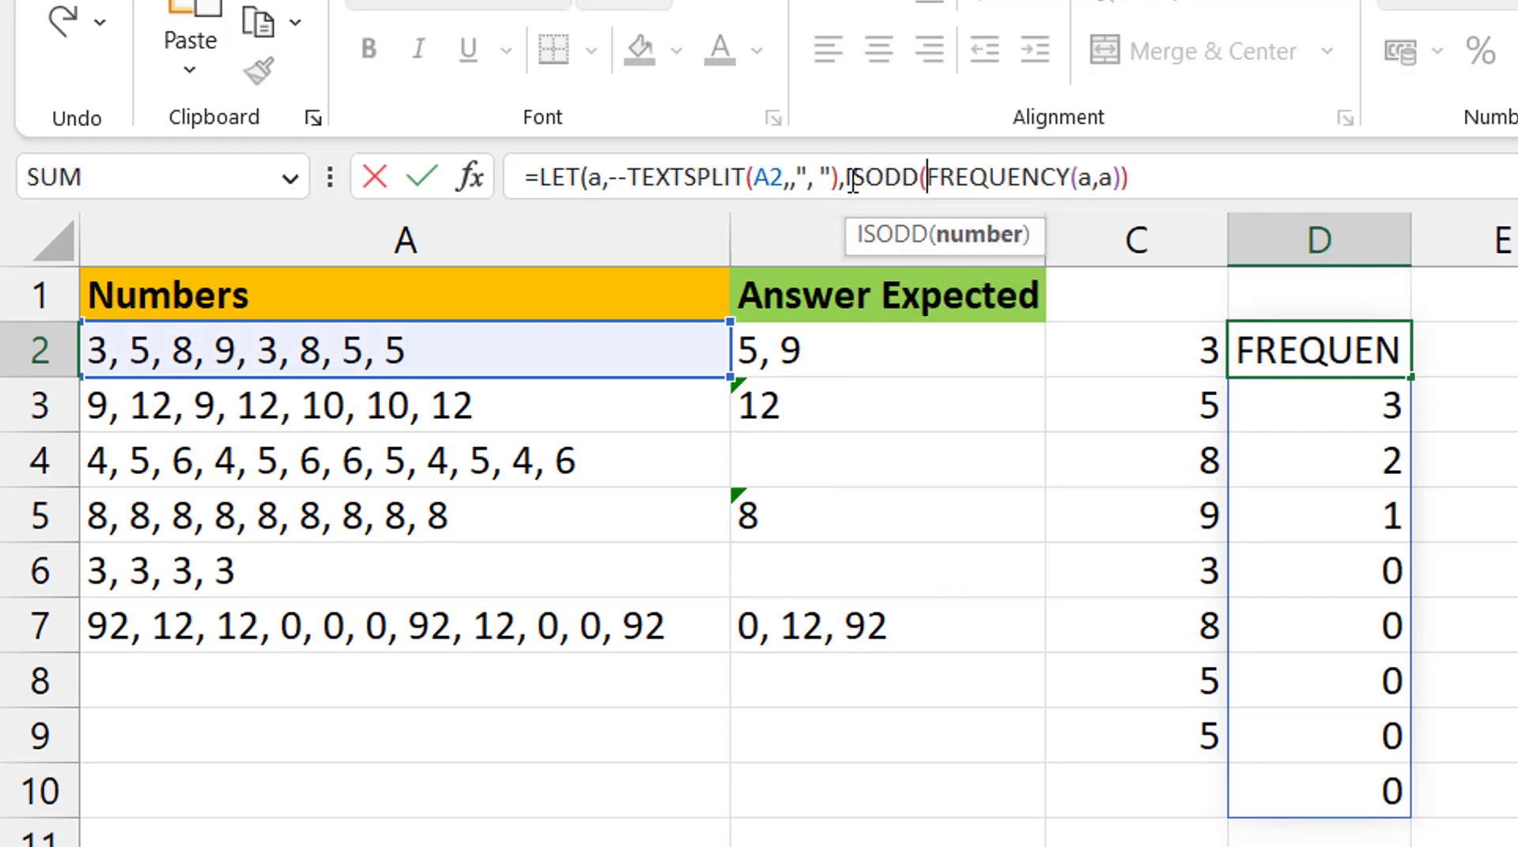
left_click(1210, 189)
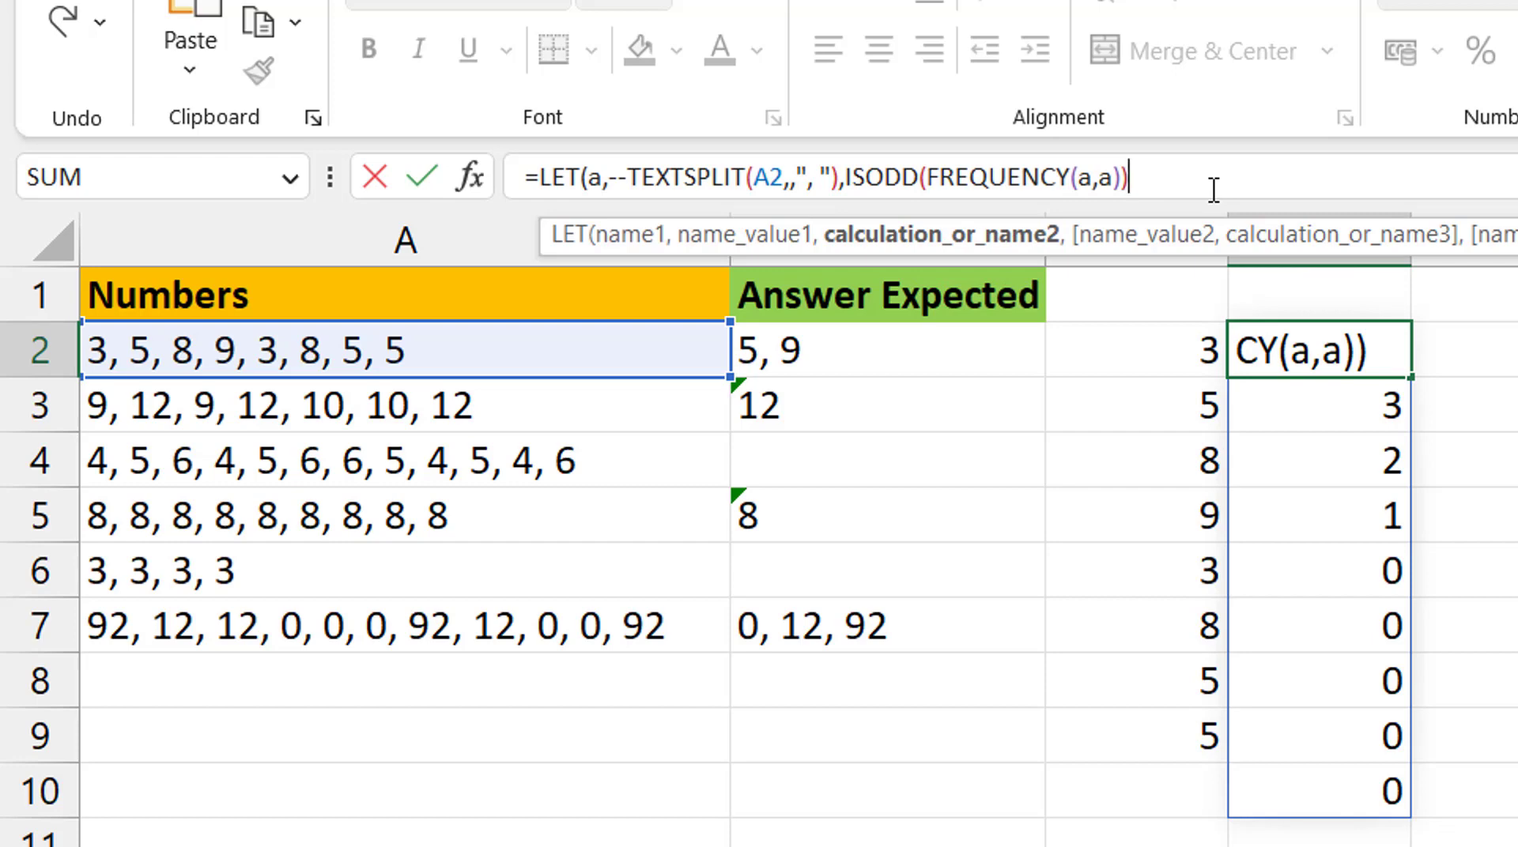
type(")")
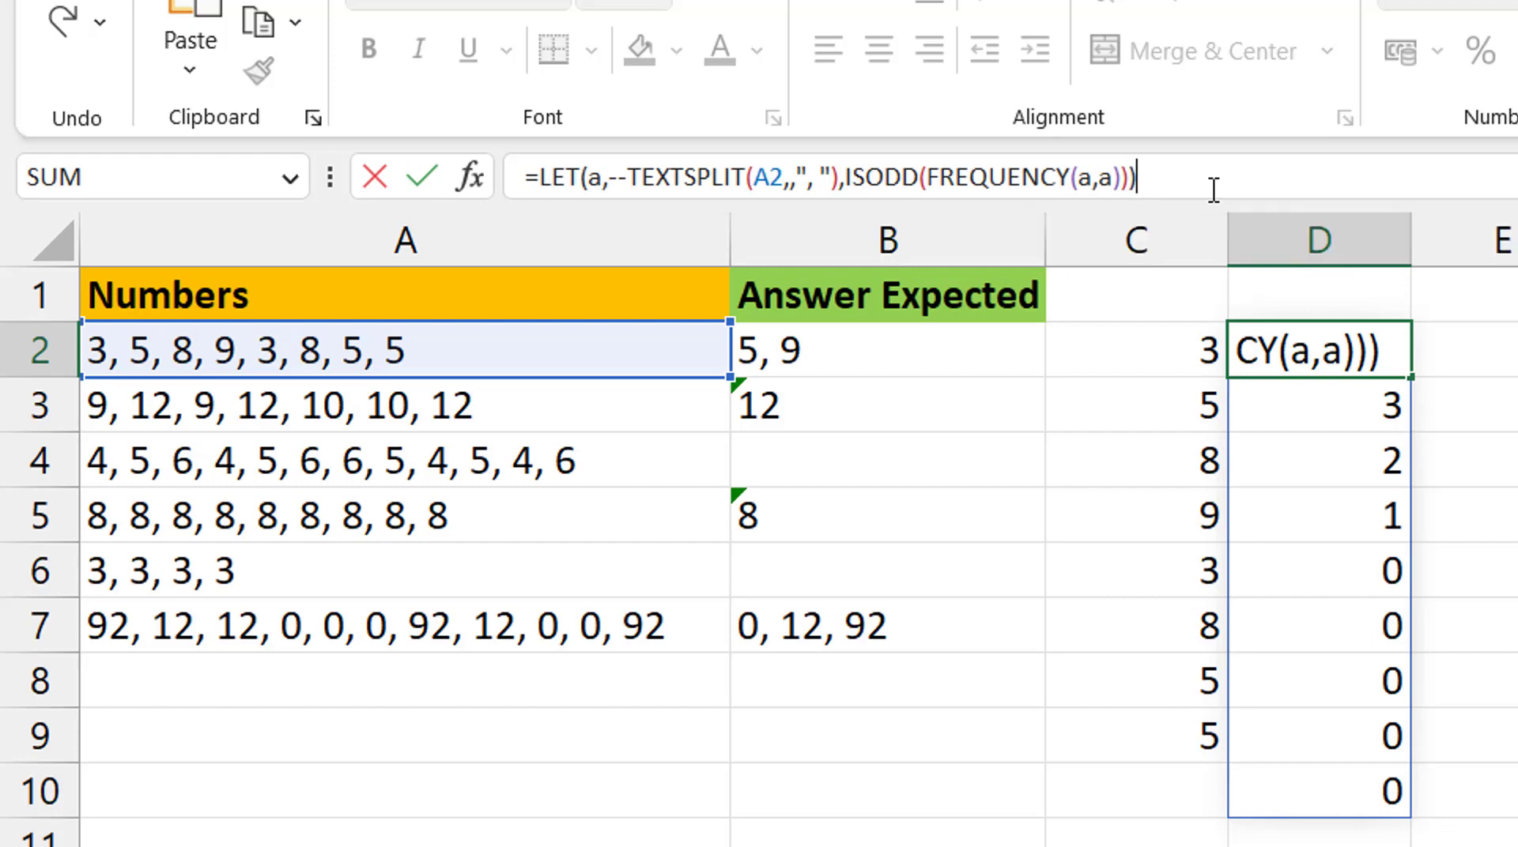
key("Return")
key("Up")
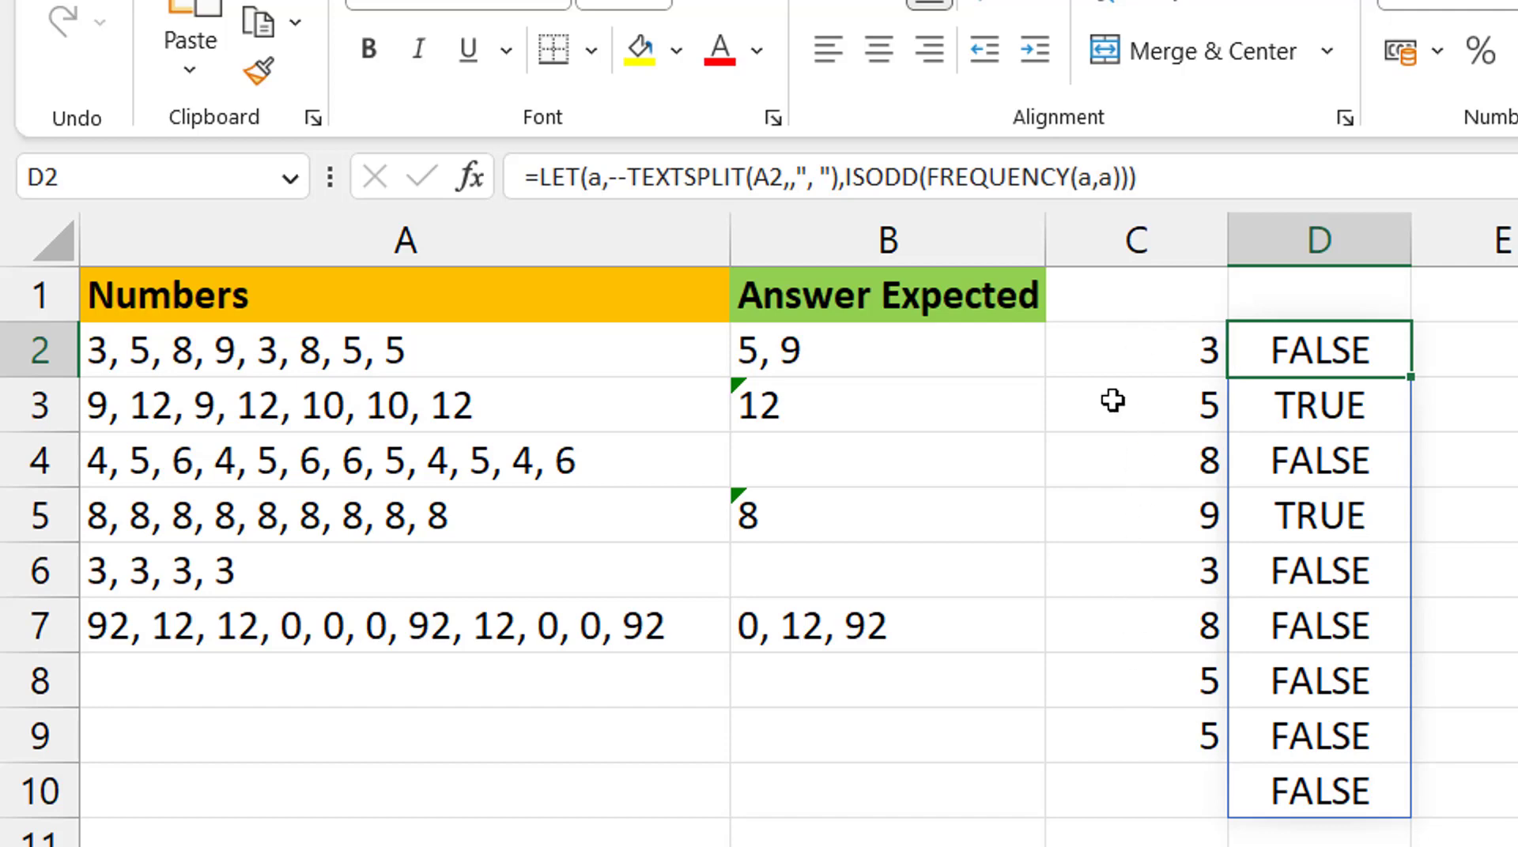
Step: Wrap the ISODD test in D2 in an IF that returns a when true and an empty string ("") otherwise
left_click(855, 184)
type("if")
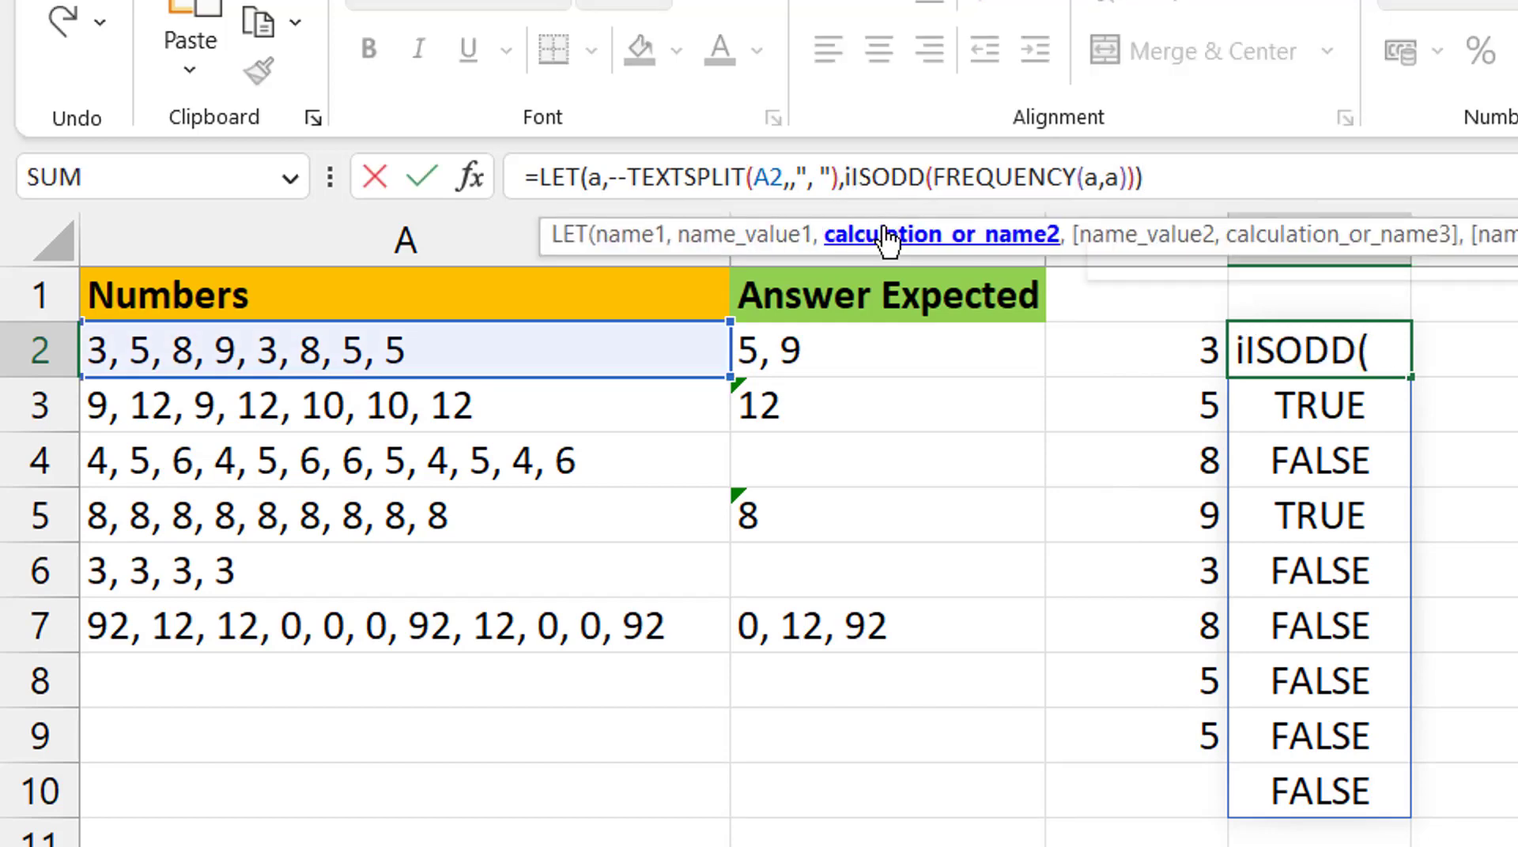
key("Tab")
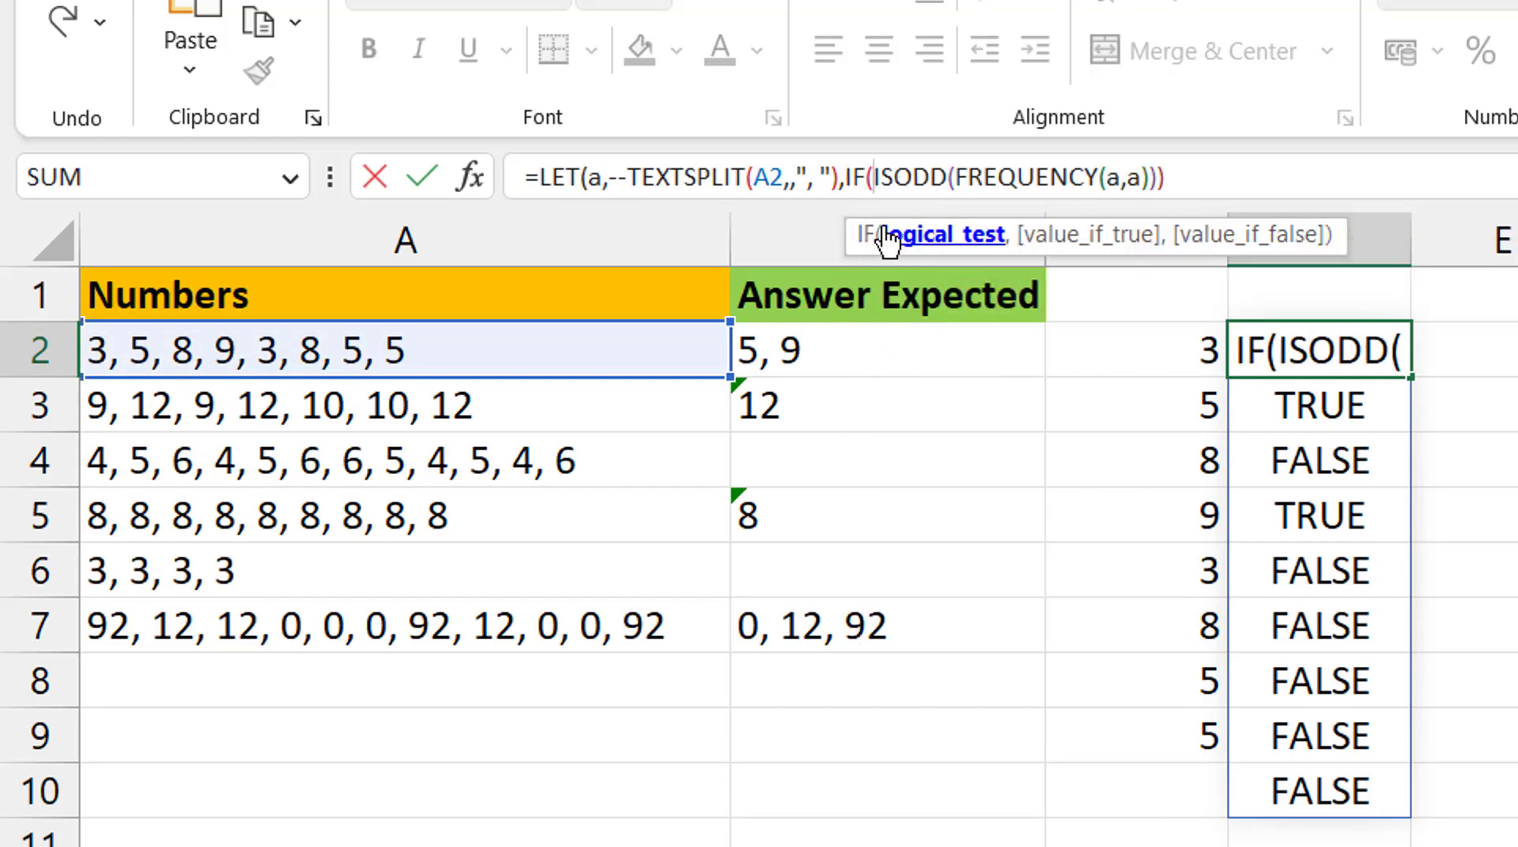
left_click(1229, 188)
key("BackSpace")
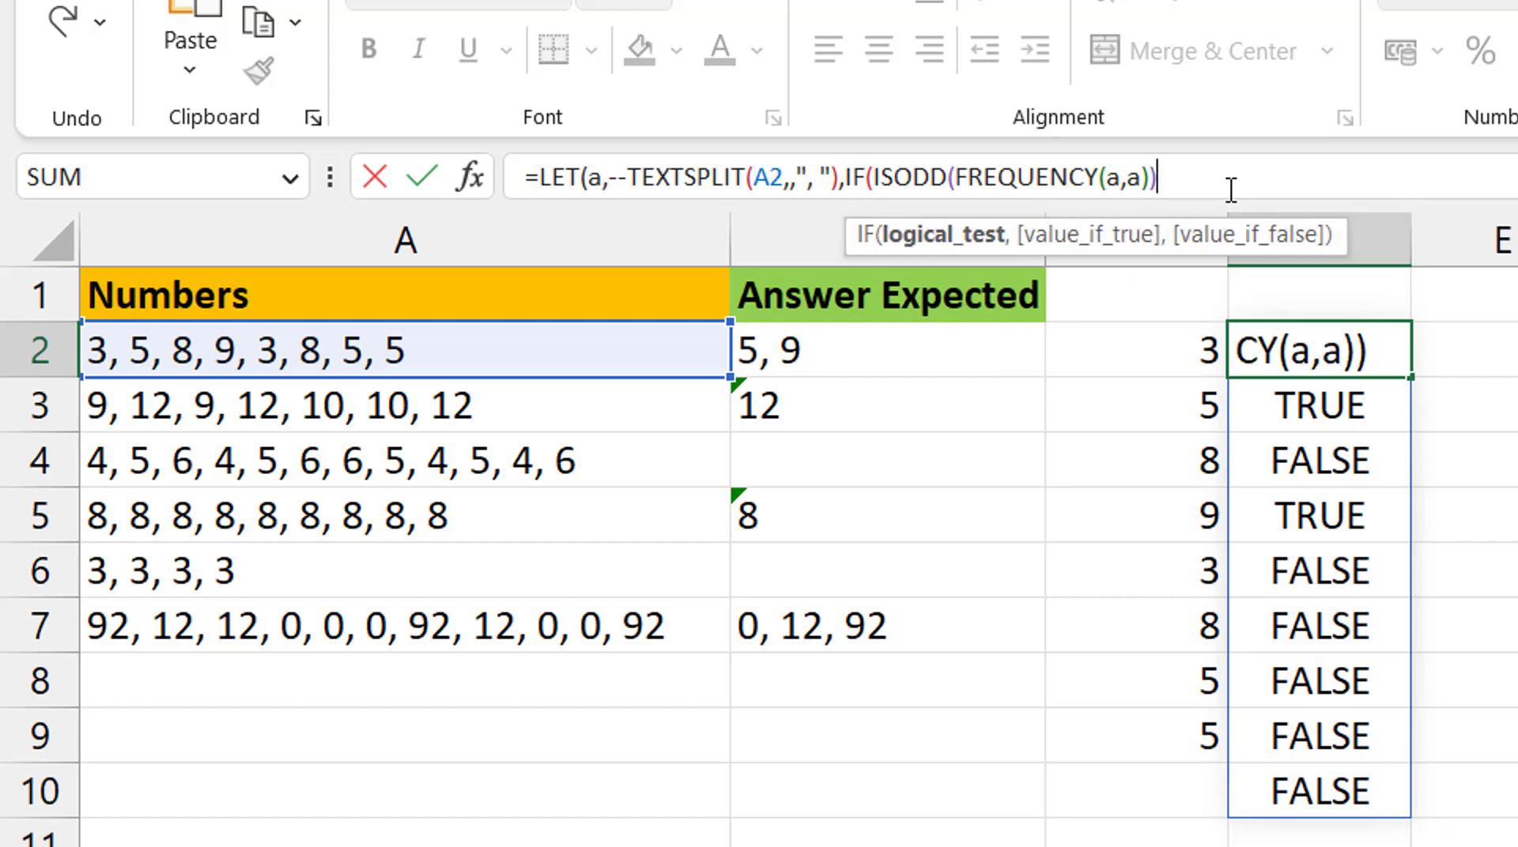
type(",")
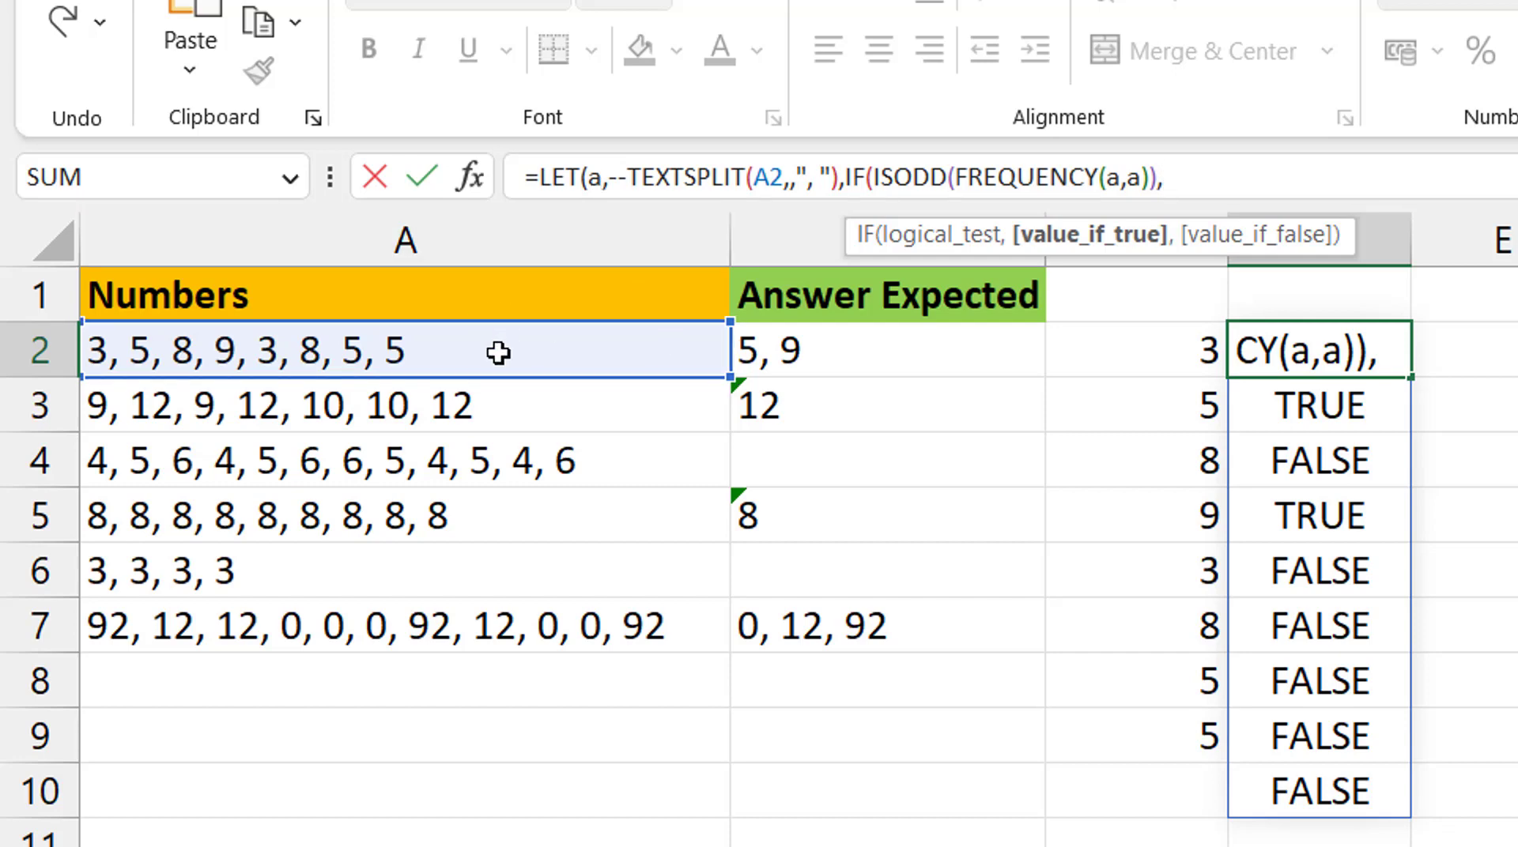
type("a,")
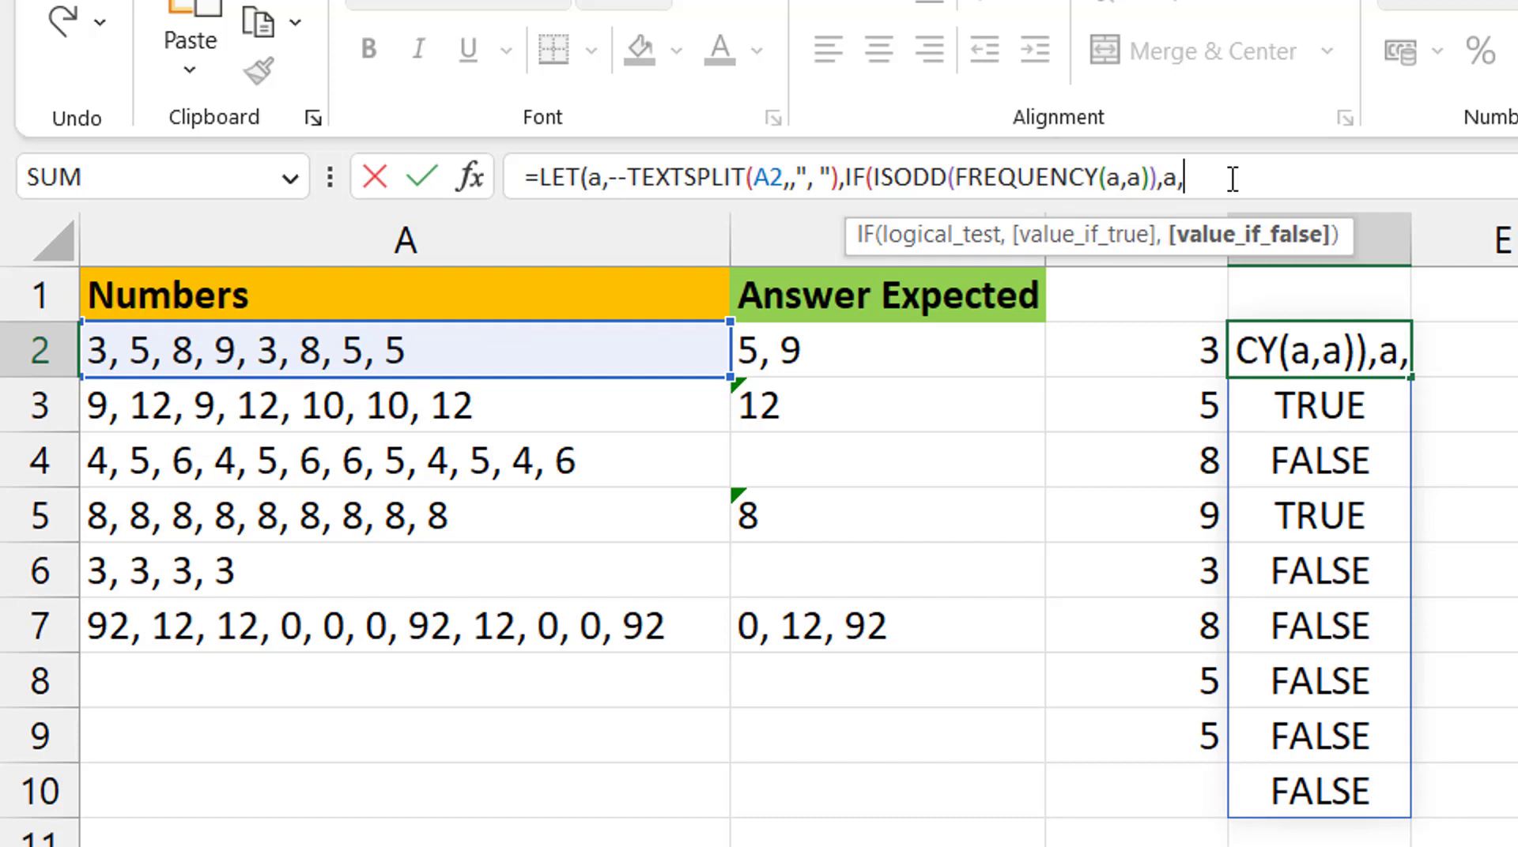
type("\"\")")
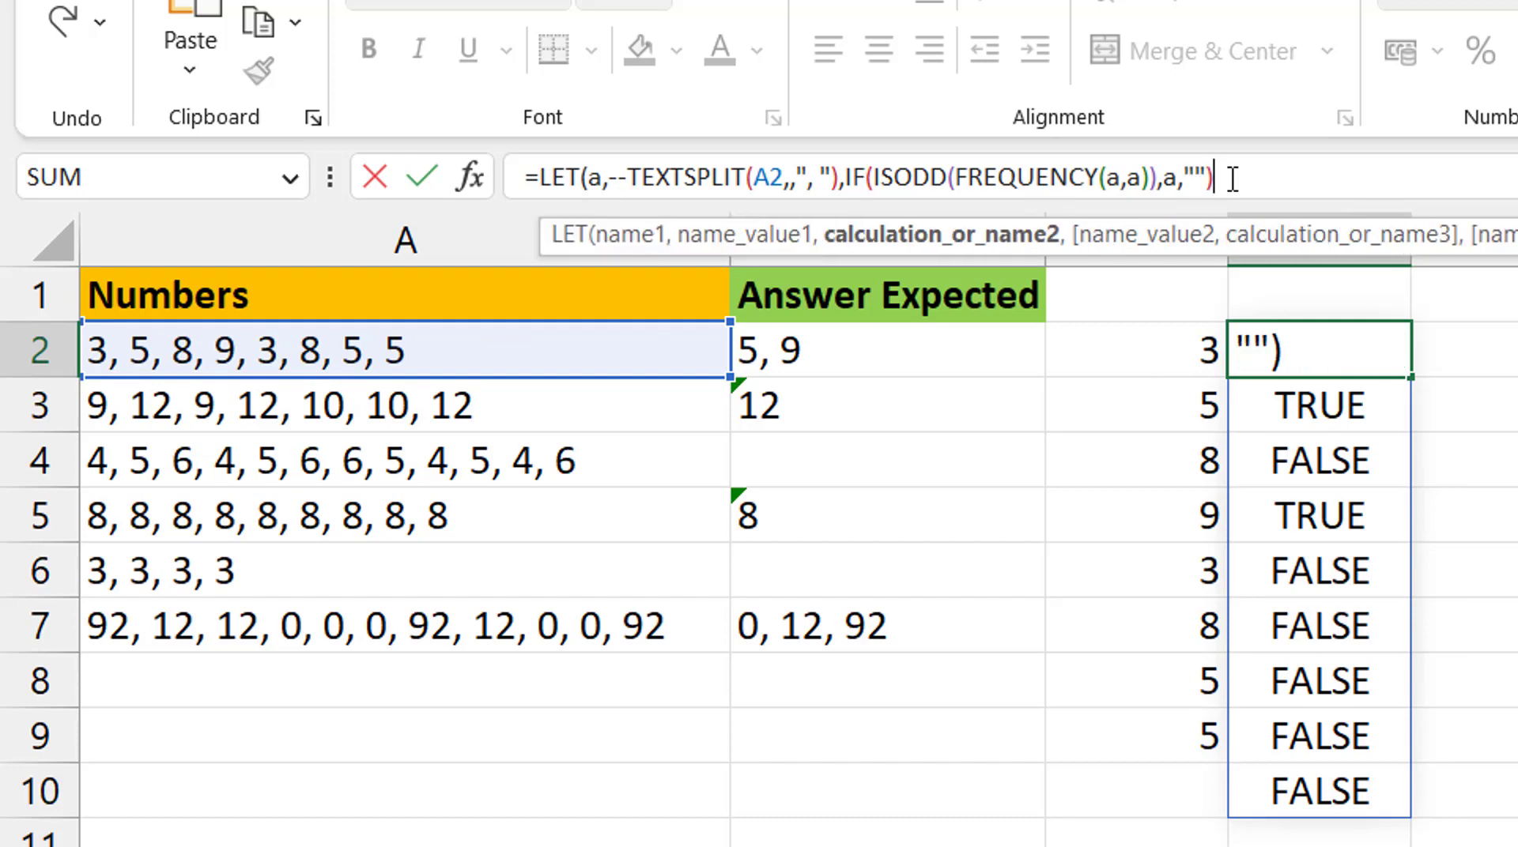
type(")")
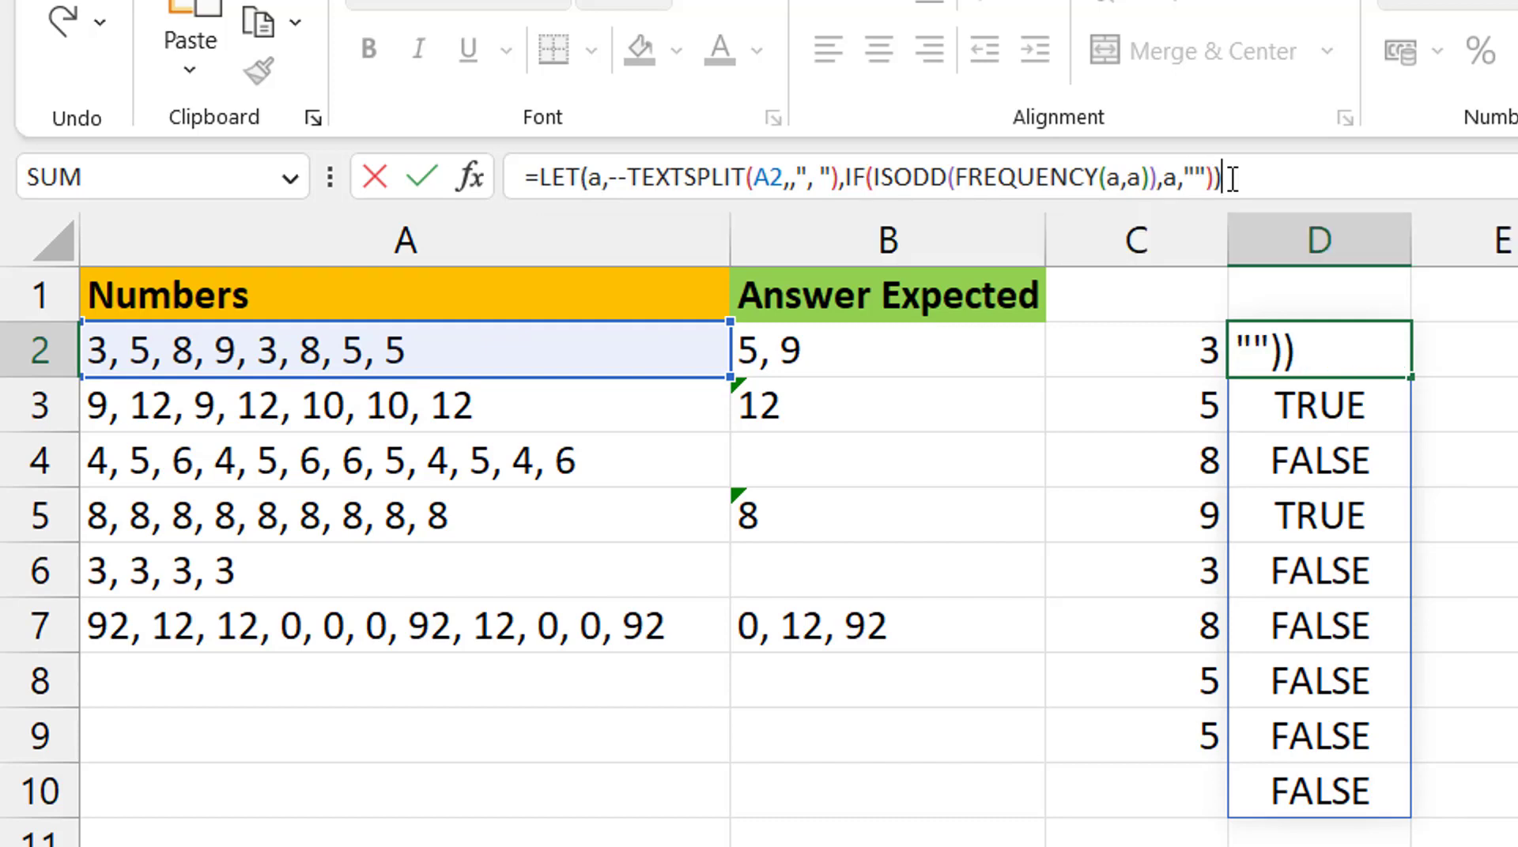
key("Return")
key("Up")
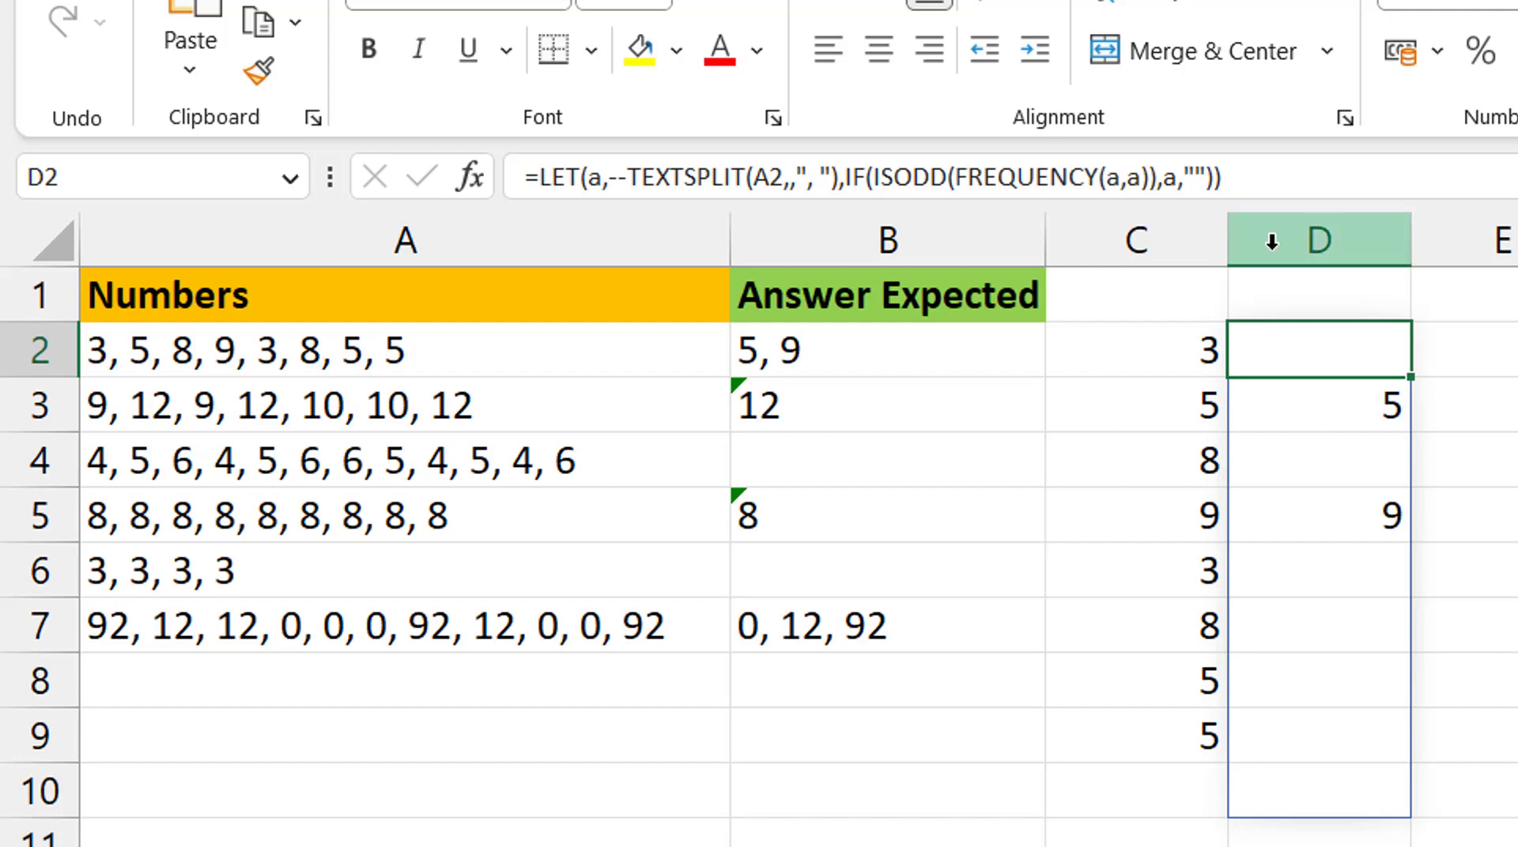
Step: Wrap D2's IF in TEXTJOIN with delimiter ", " and ignore_empty 1, and fill the formula down to D7
left_click(849, 188)
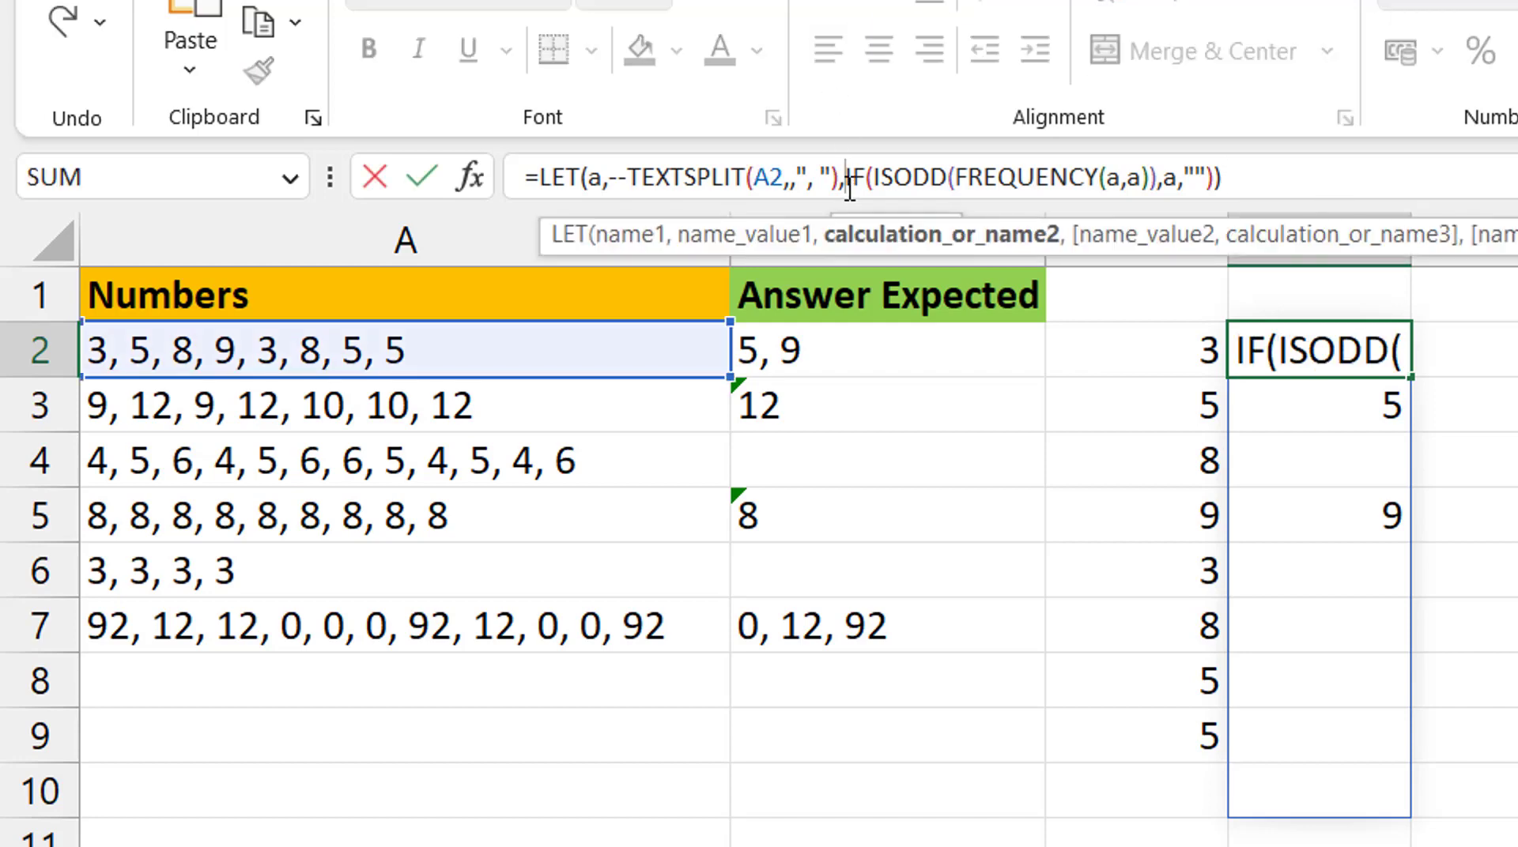
type("text")
type("joi")
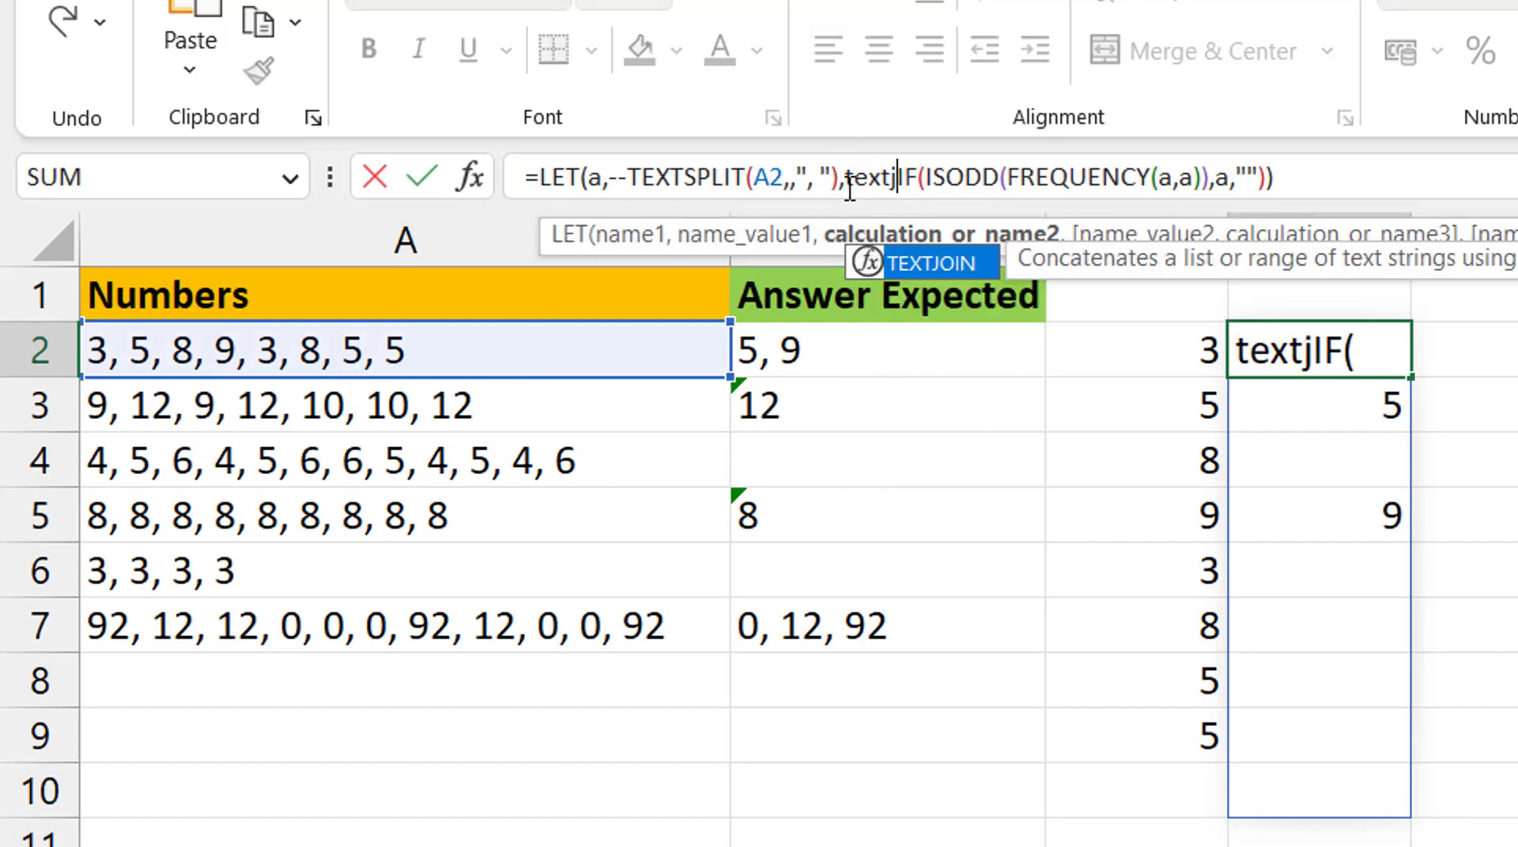
key("Tab")
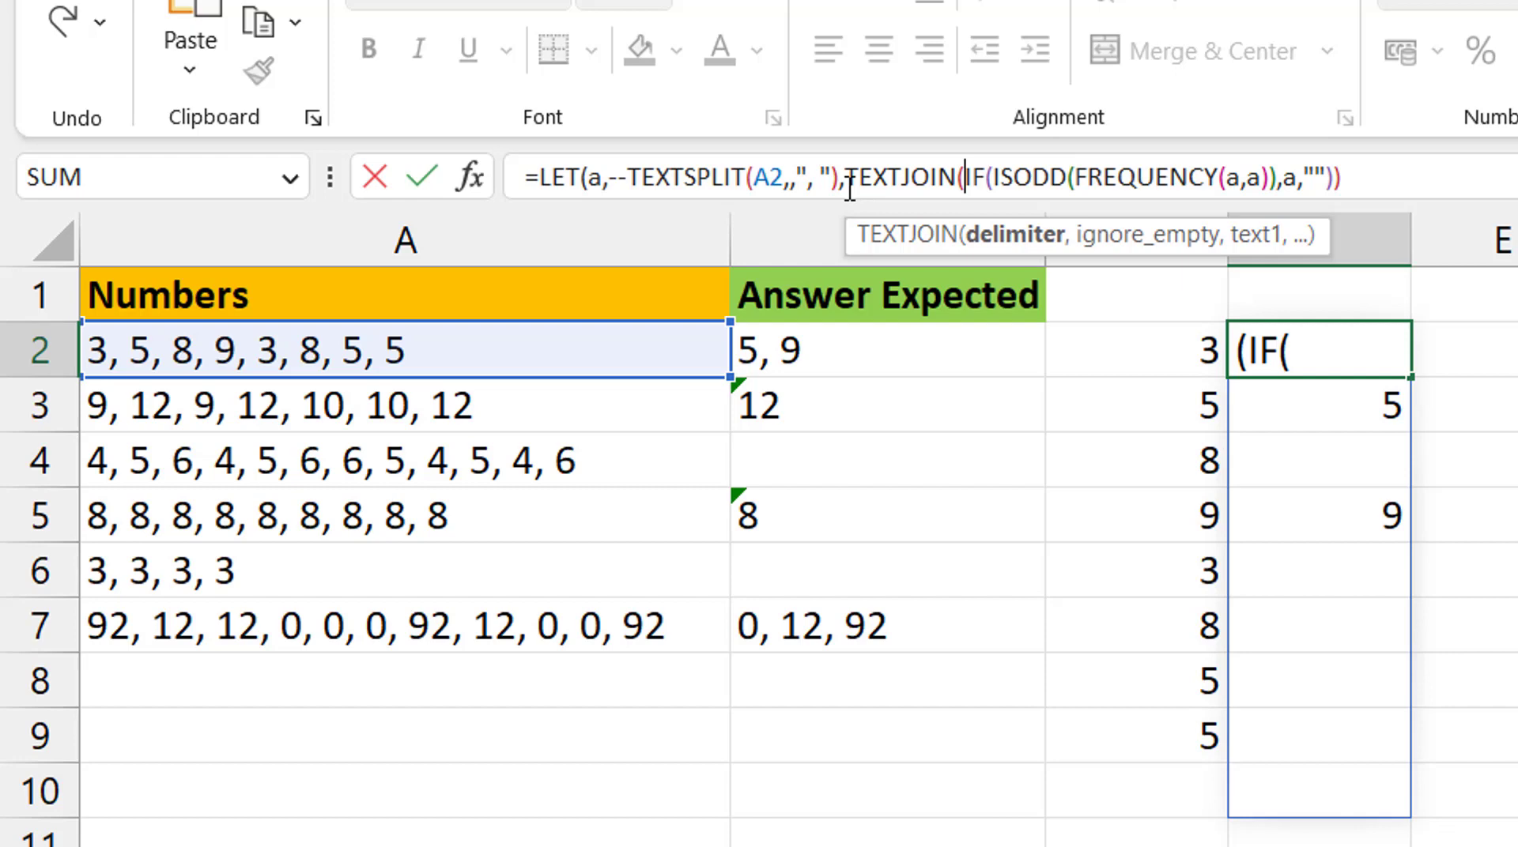
type("\", ")
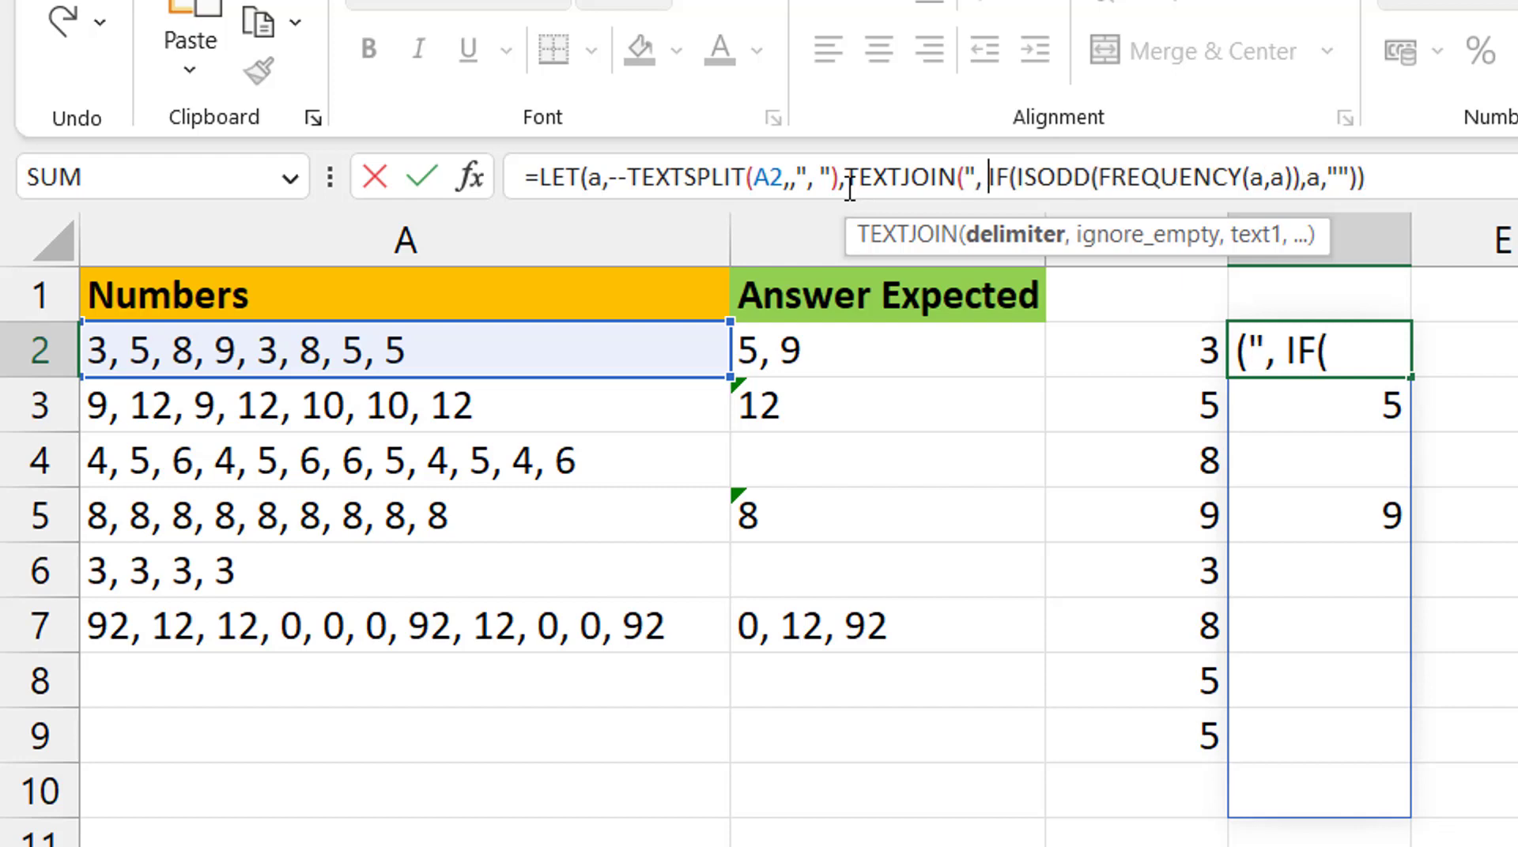
type("\"")
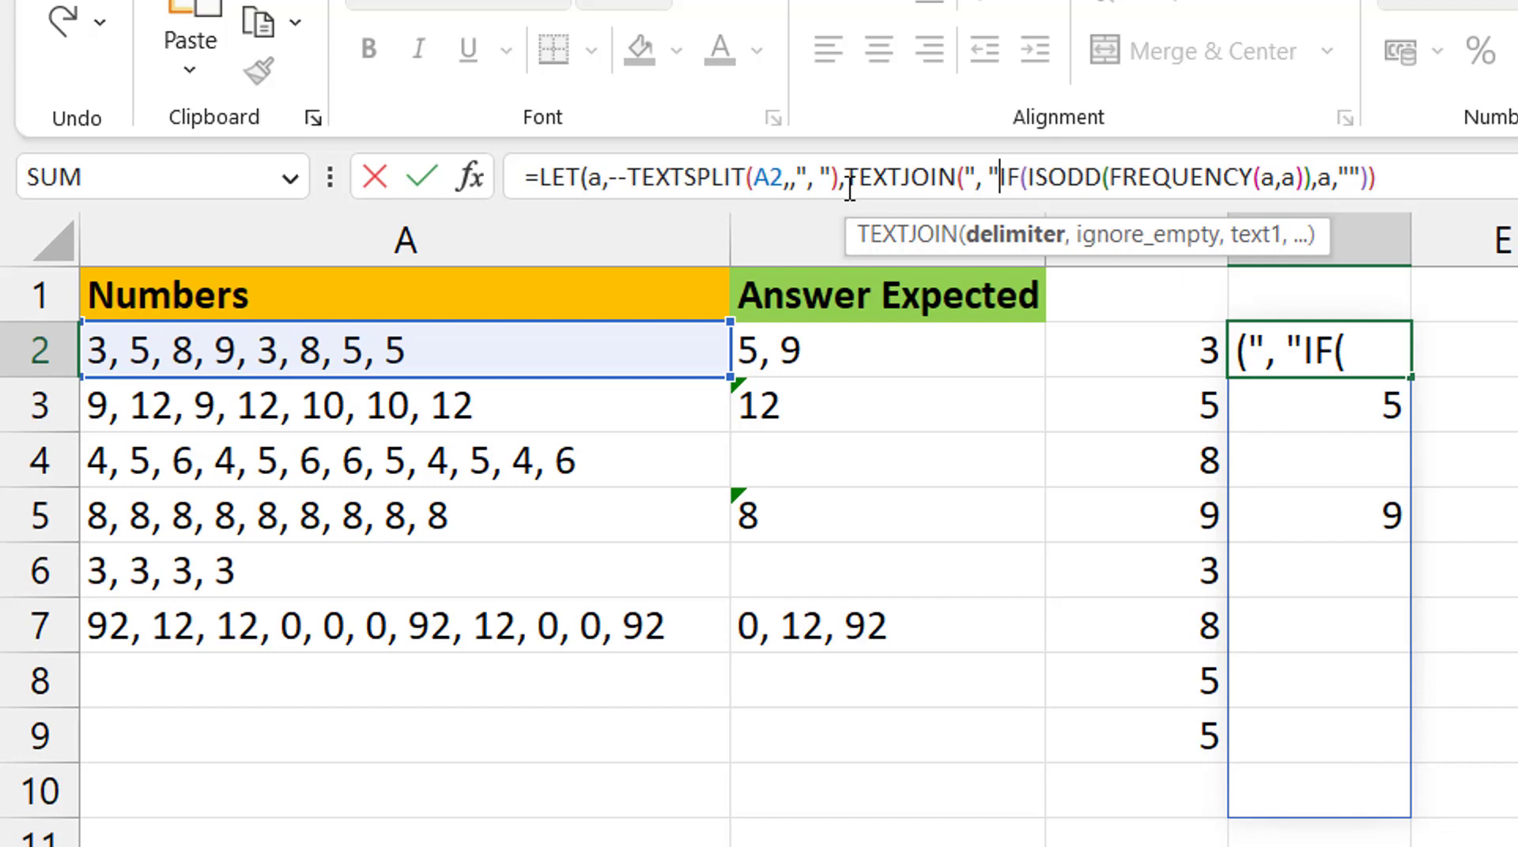
type(",")
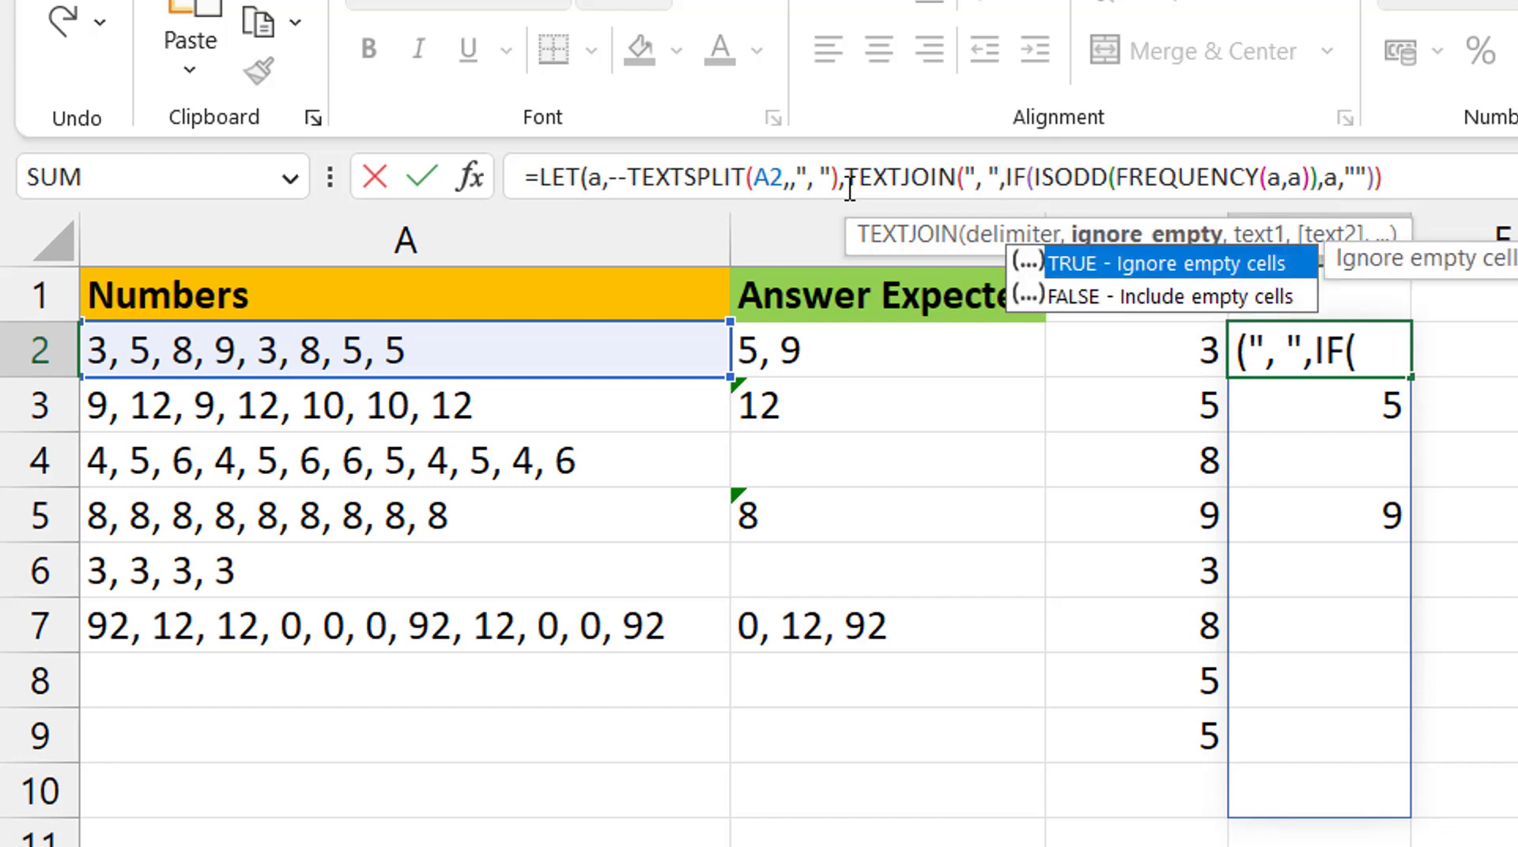
type("1")
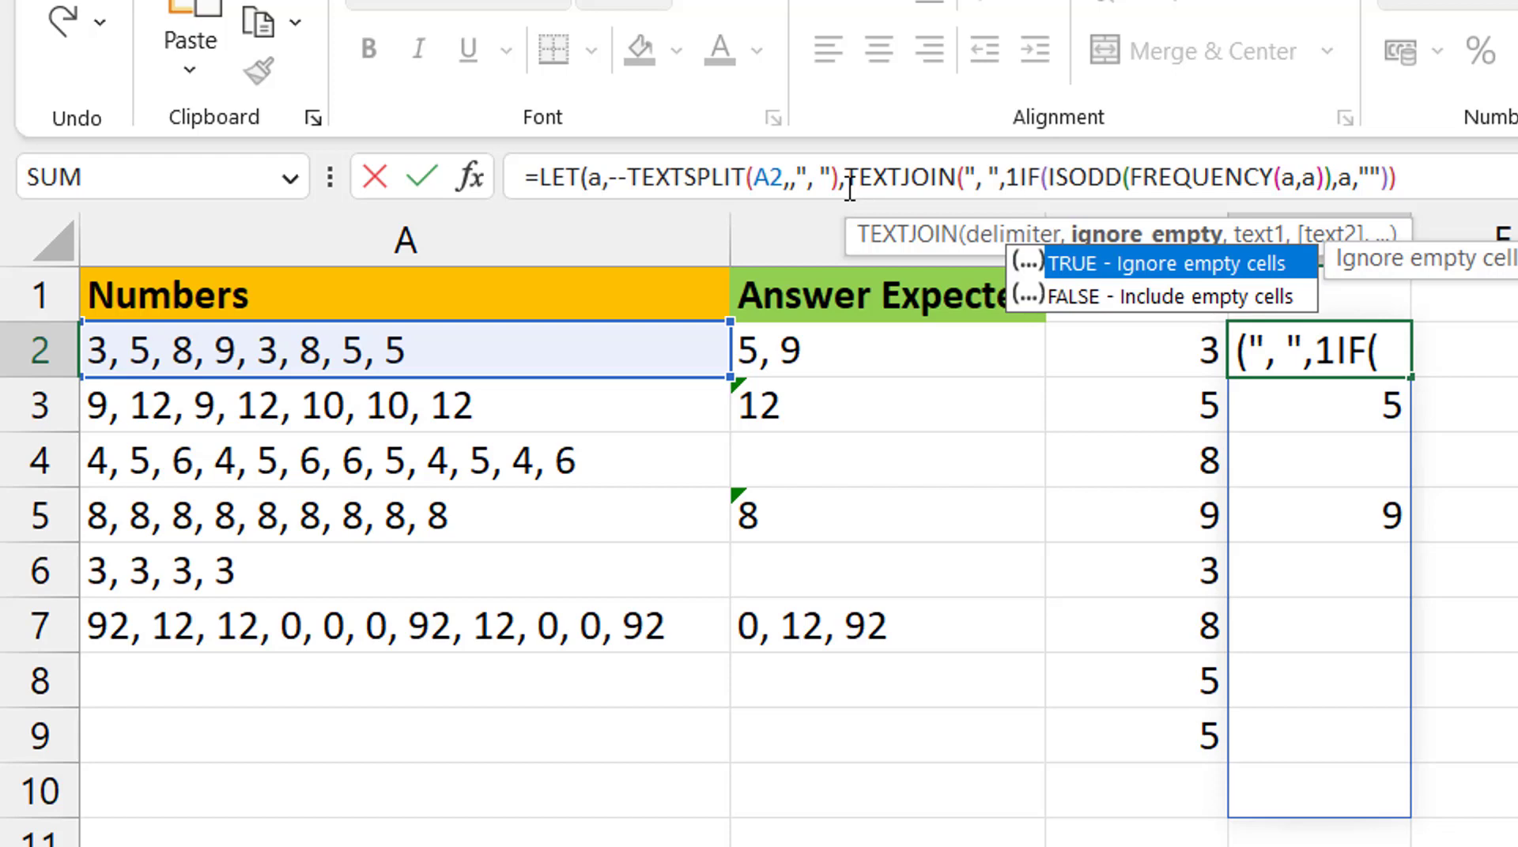
type(",")
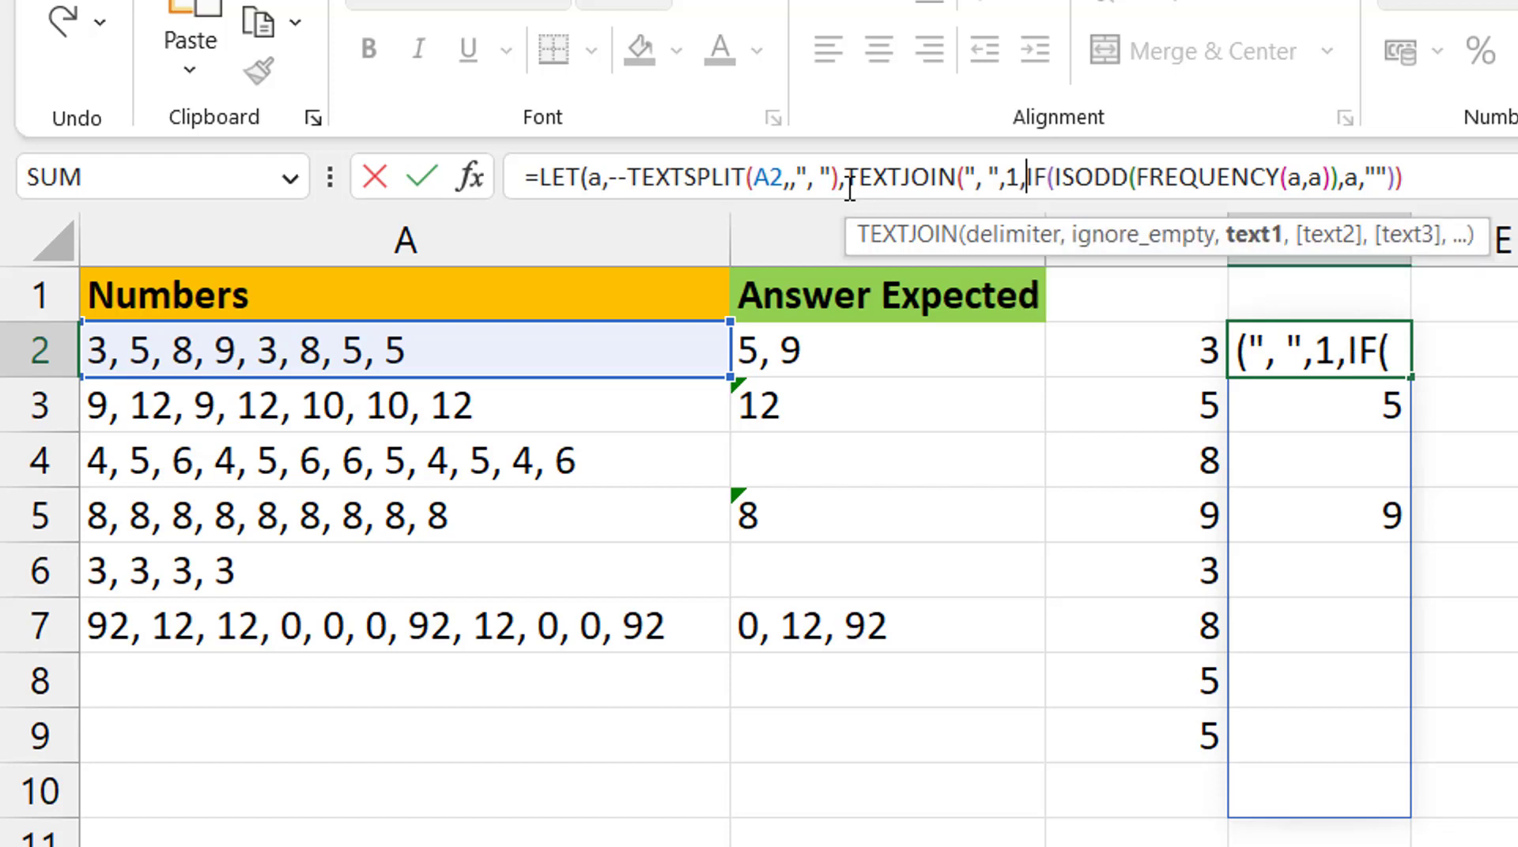
left_click(1474, 183)
type(")")
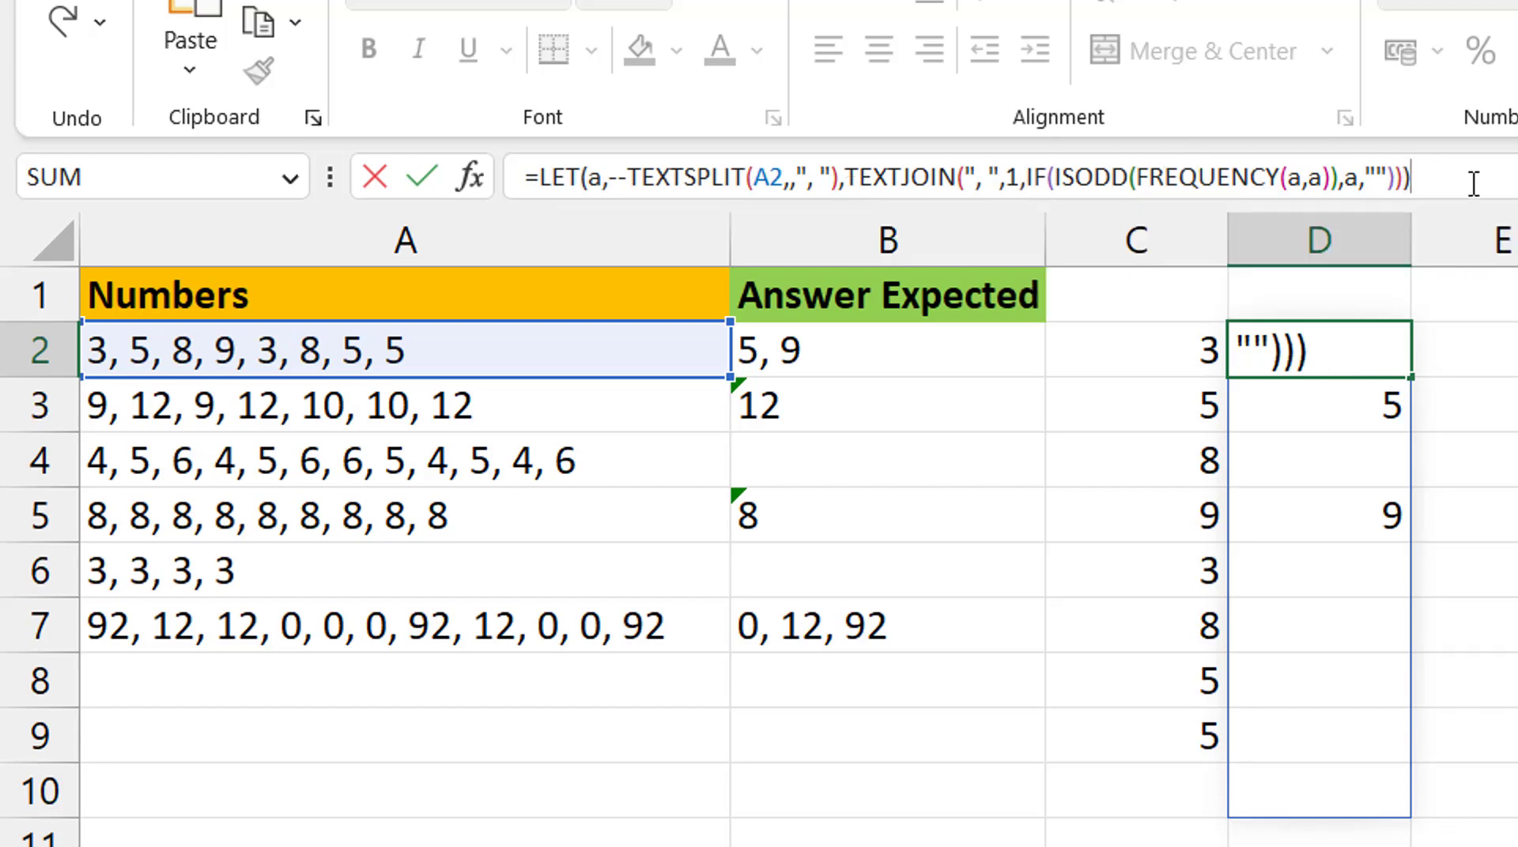
key("Return")
key("Up")
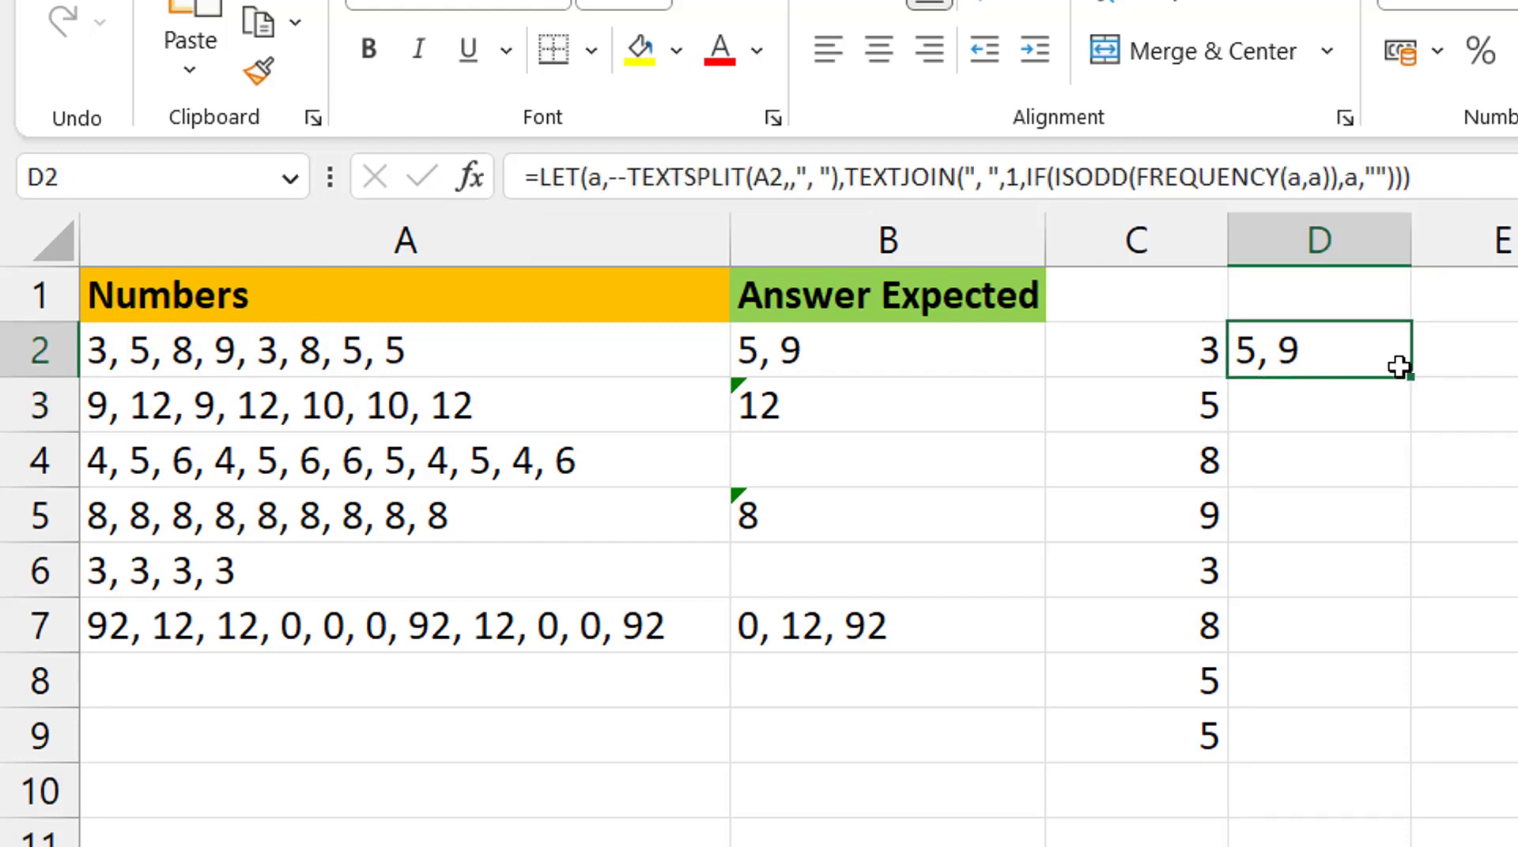
left_click_drag(1409, 377, 1410, 656)
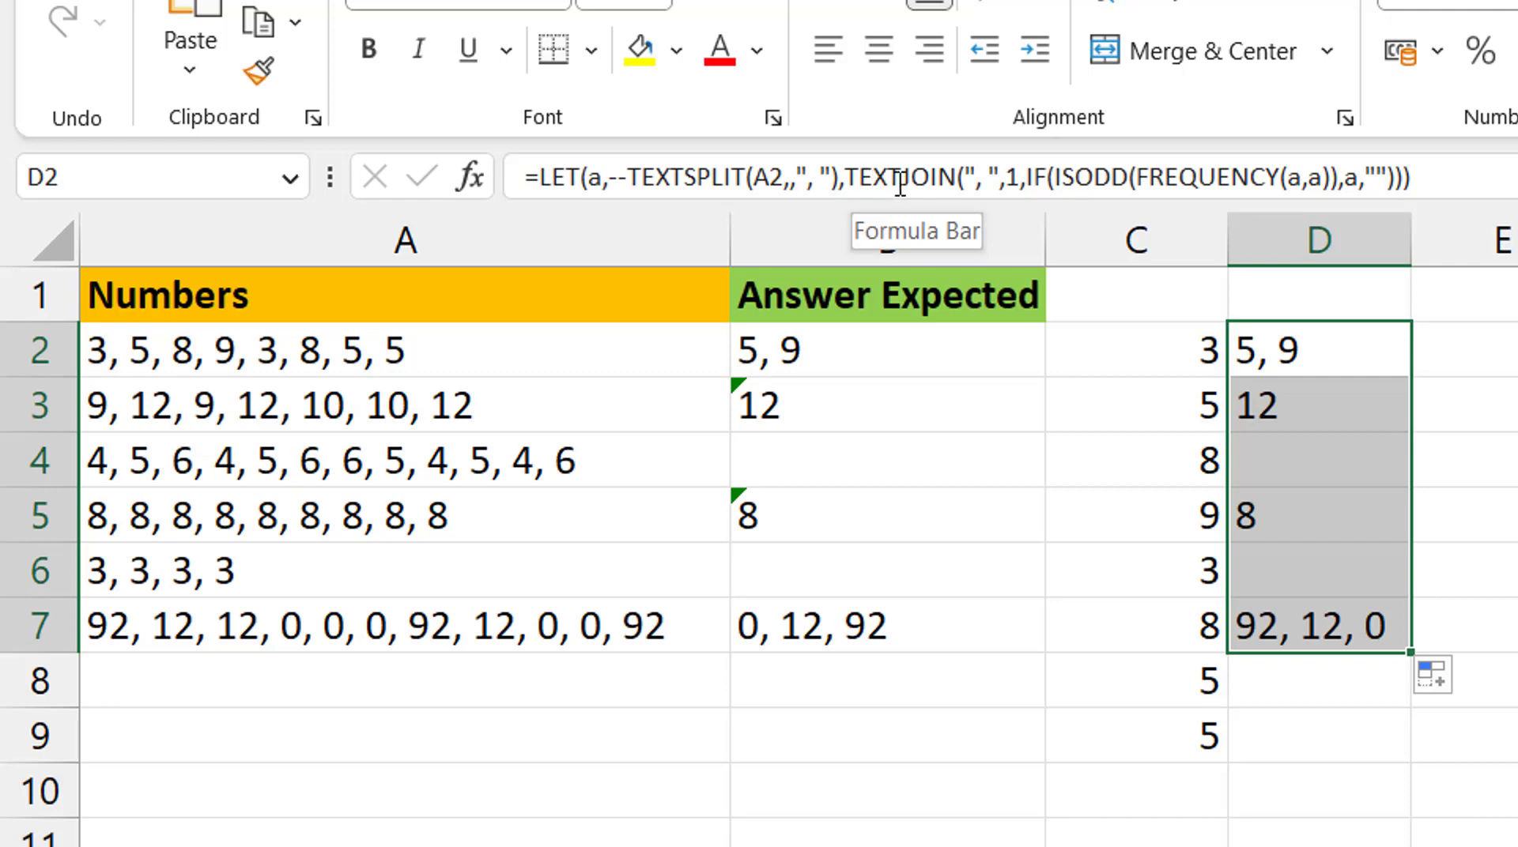
Step: Wrap the IF function inside D2's TEXTJOIN in SORT so the joined numbers are in ascending order
left_click(1028, 183)
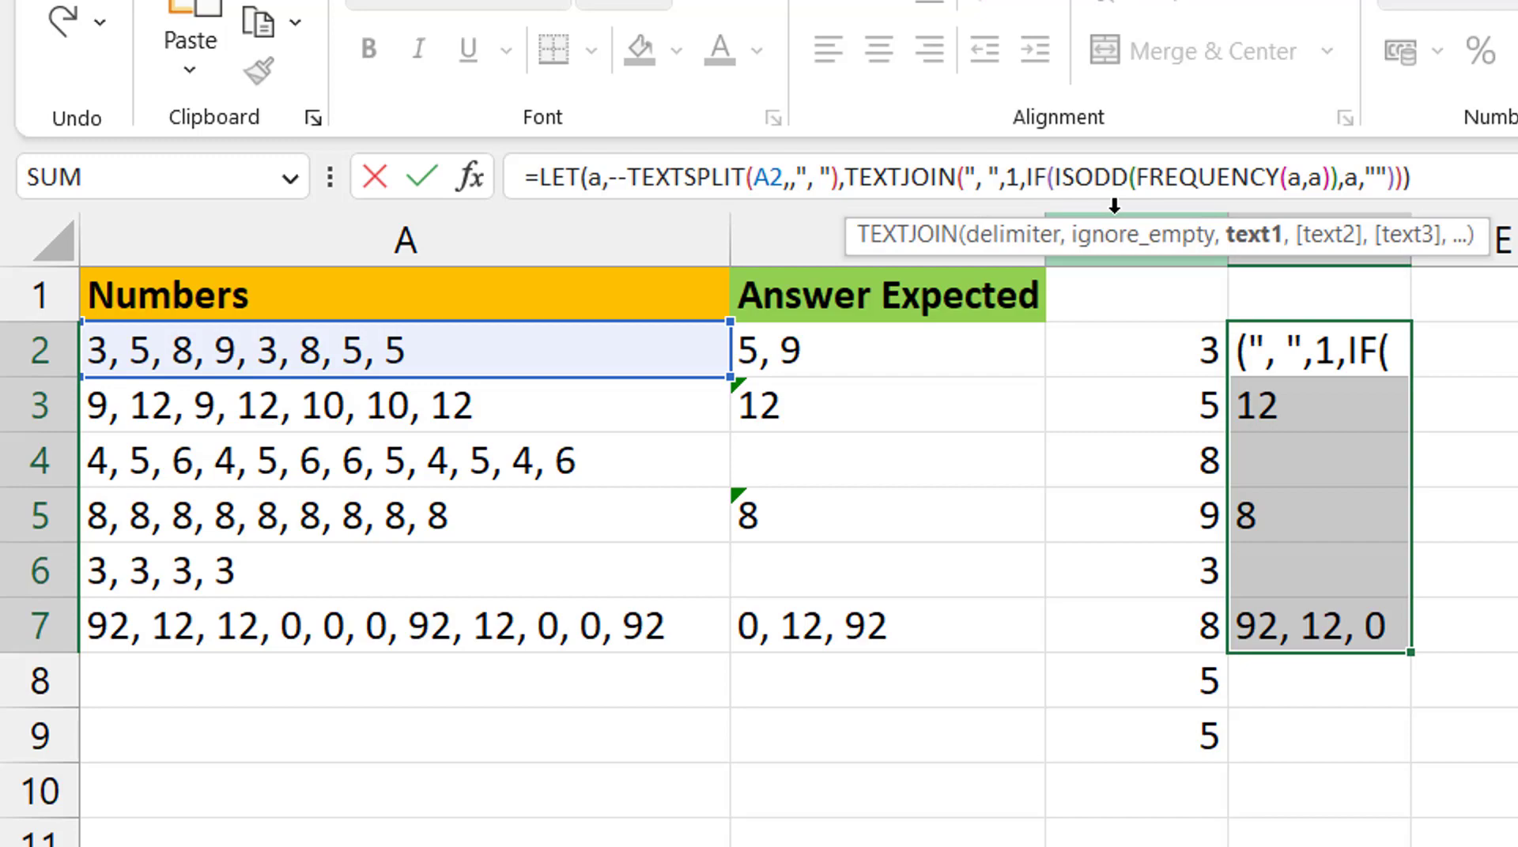
type("sort")
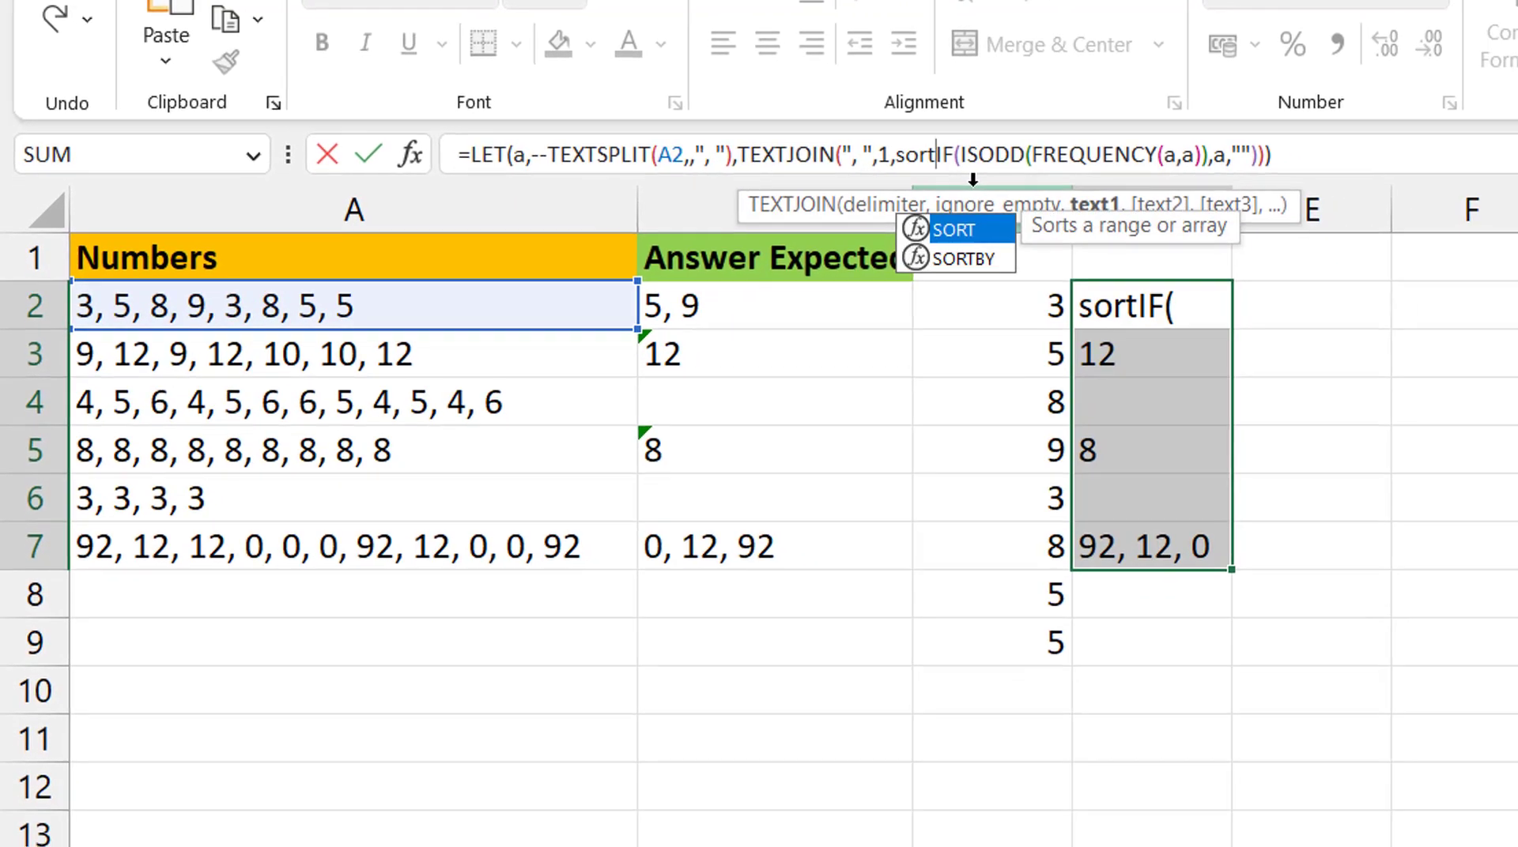
key("Tab")
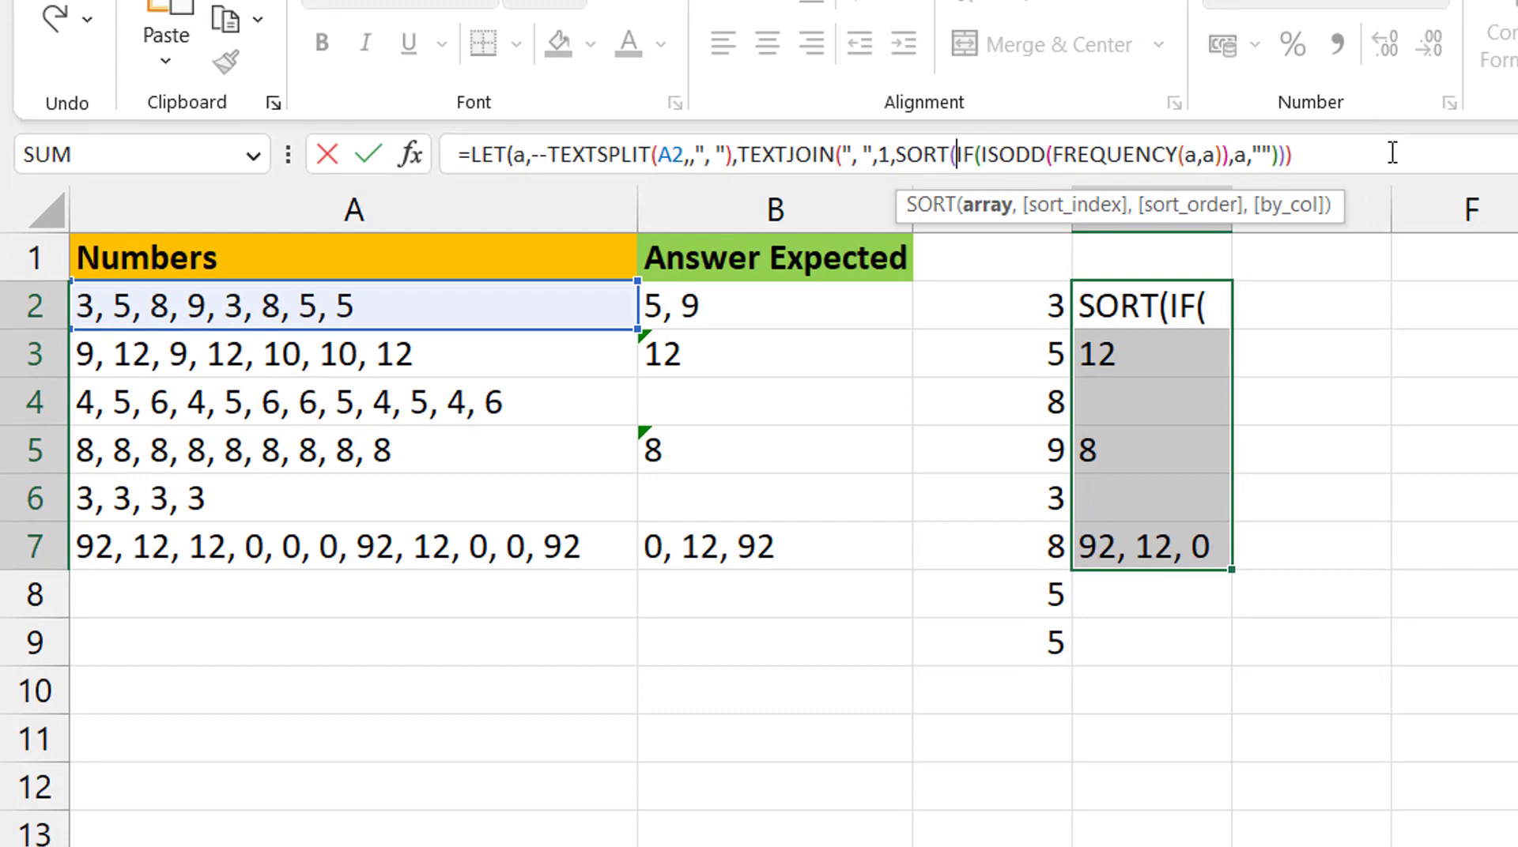
left_click(1351, 158)
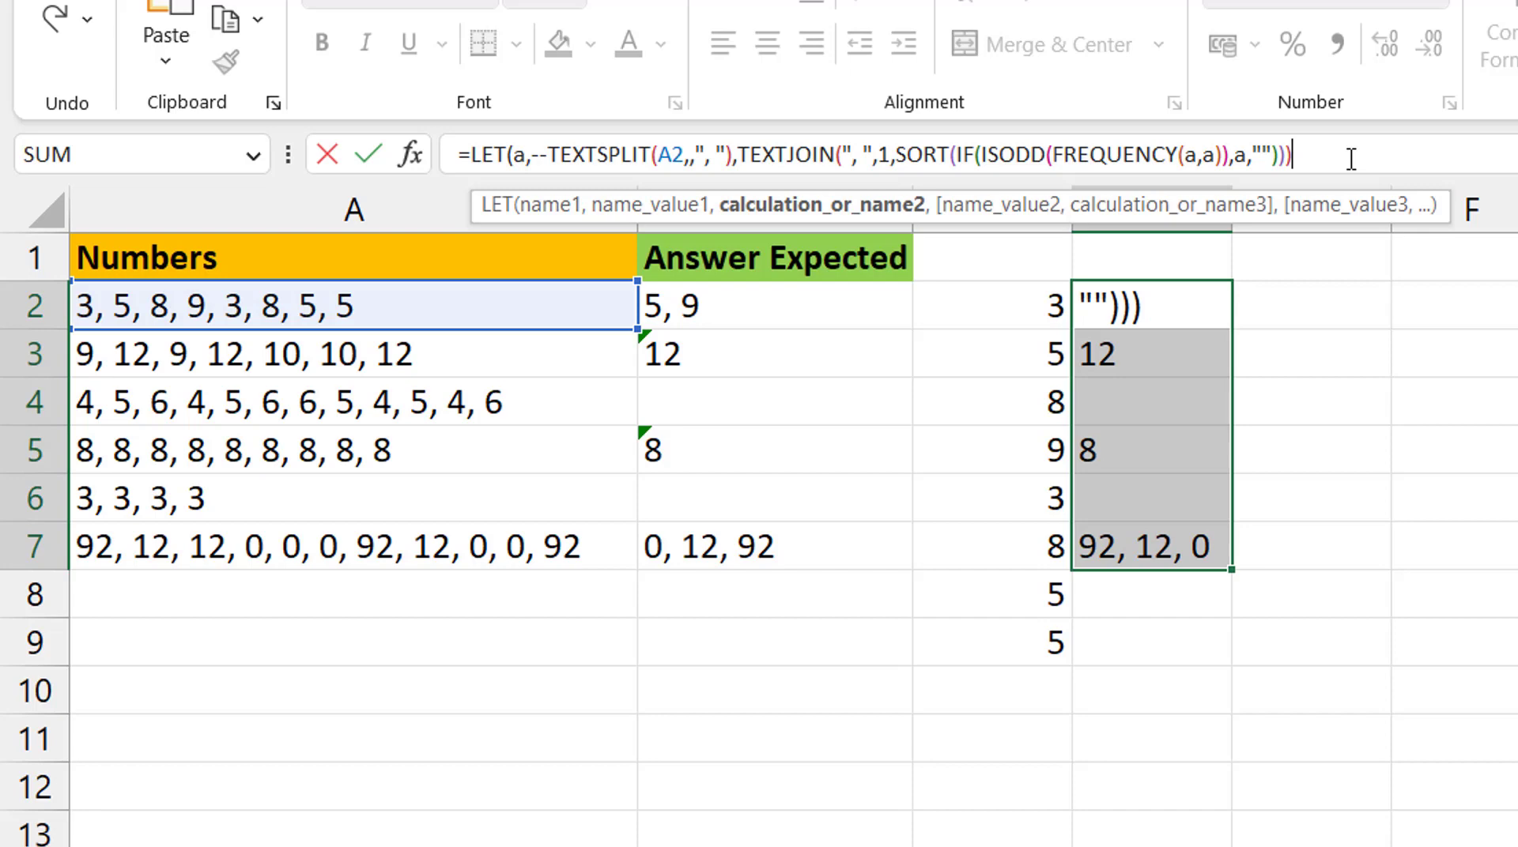
type(")")
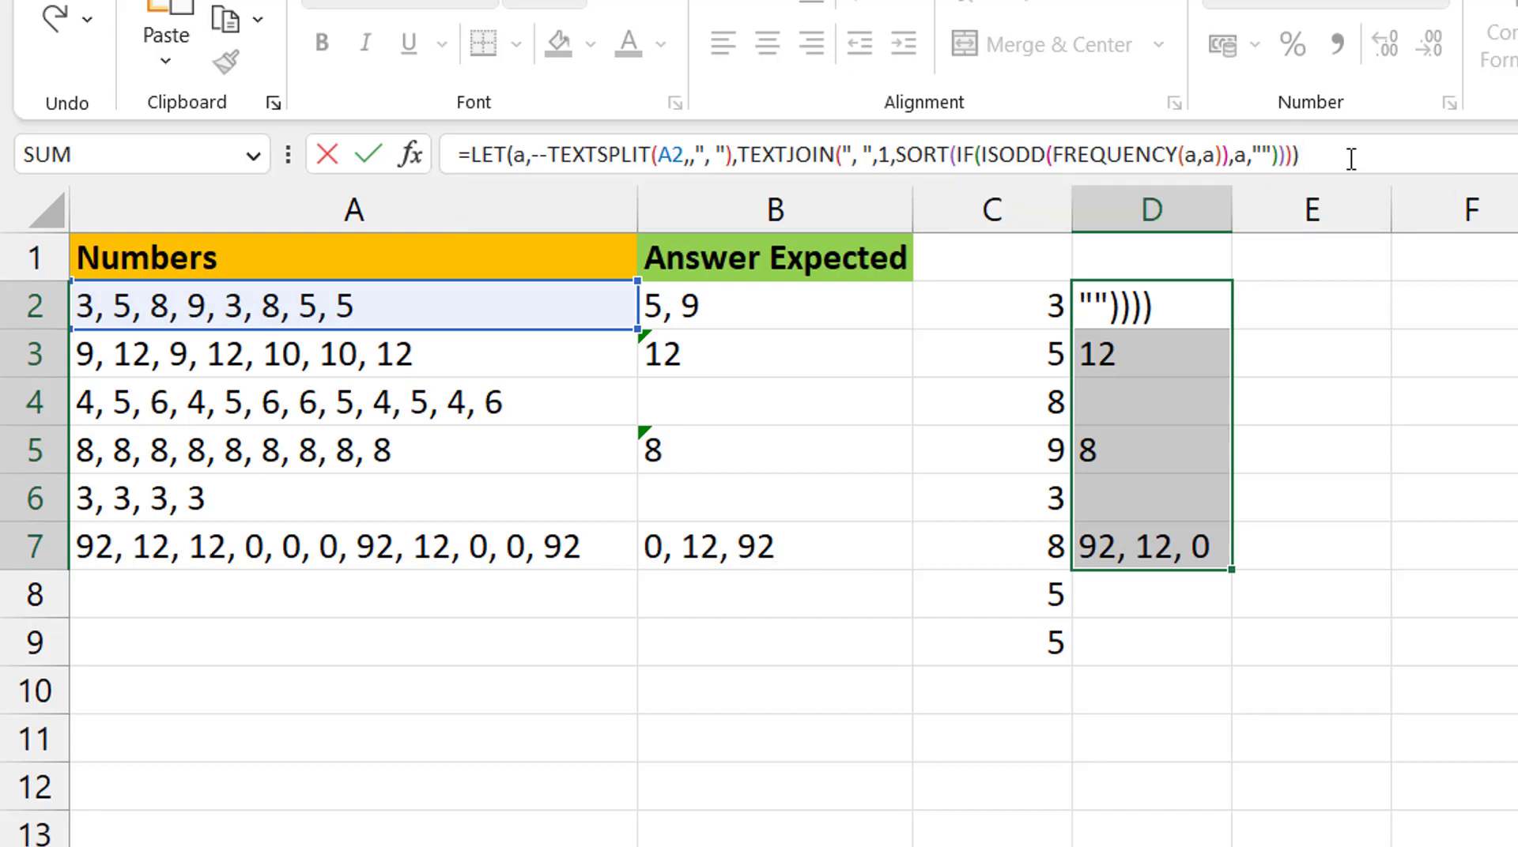
key("Return")
key("Up")
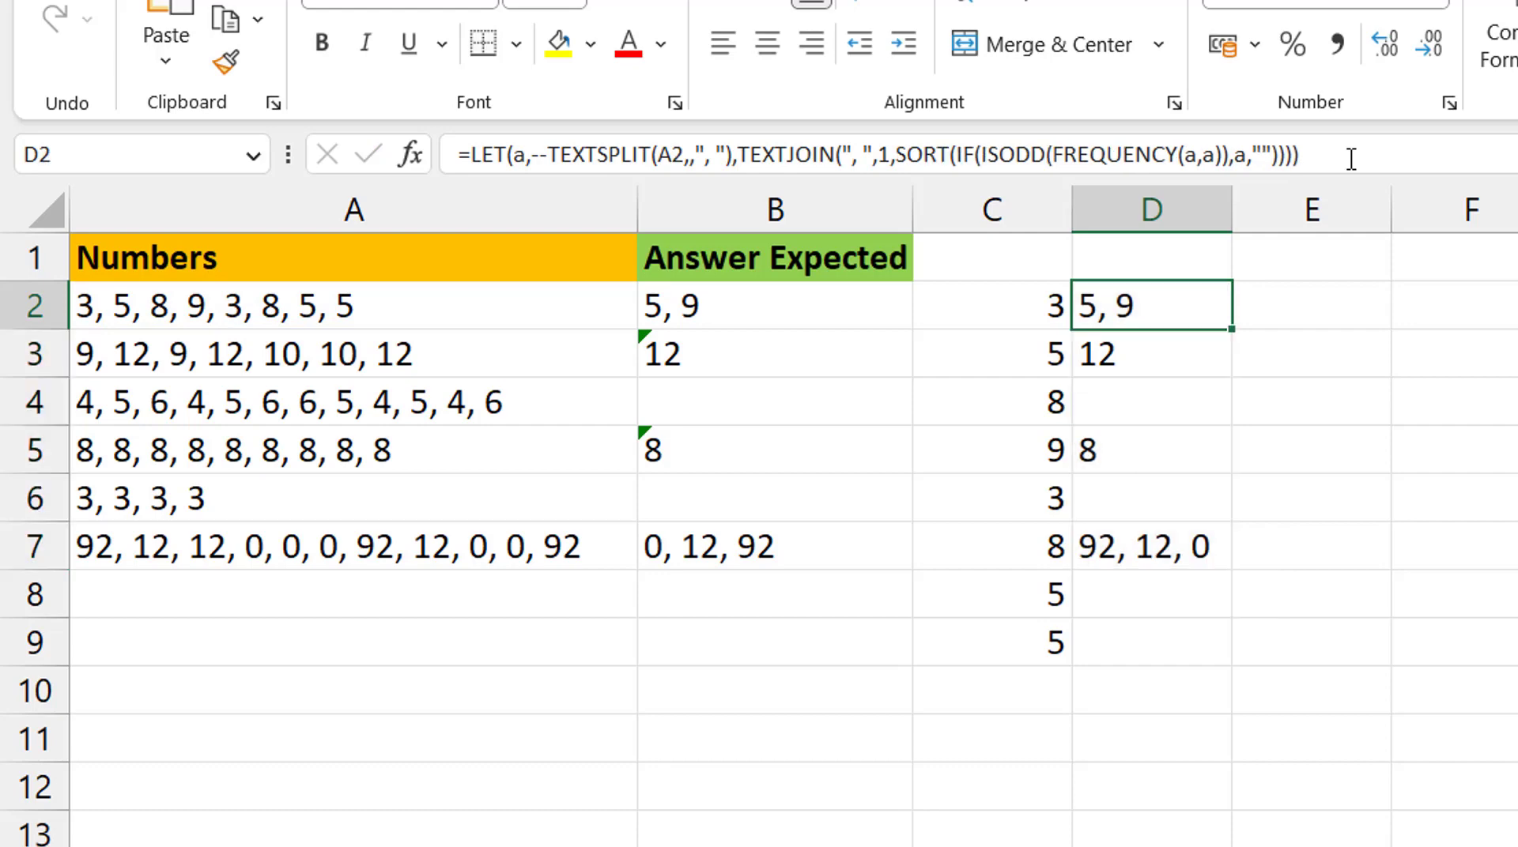
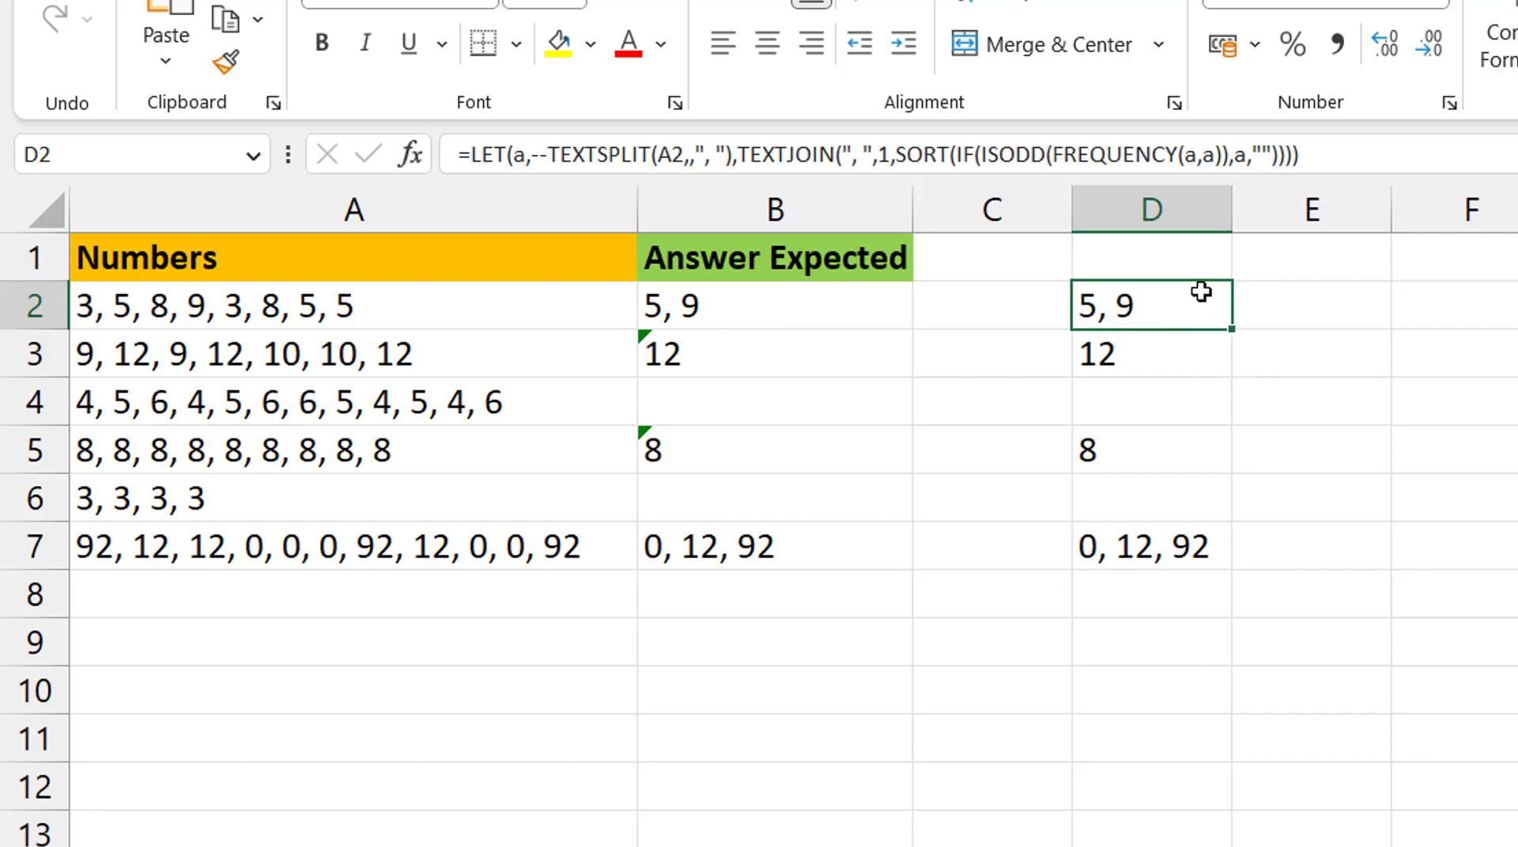
Step: Review the results in D2:D7 against the expected answers and open D2's complete formula in the cell
left_click_drag(1196, 301, 1203, 546)
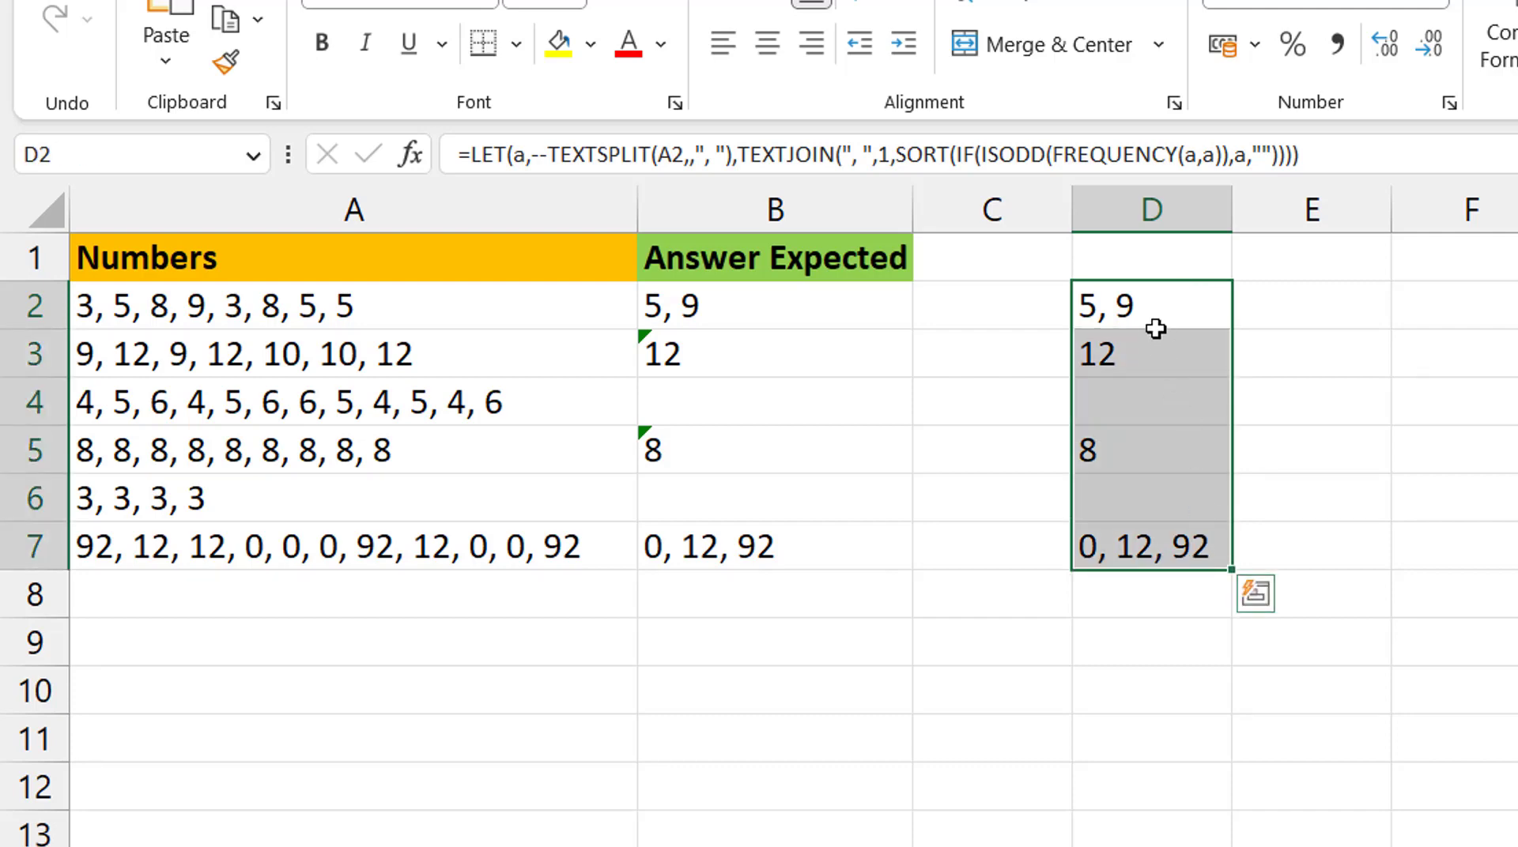
left_click(1152, 291)
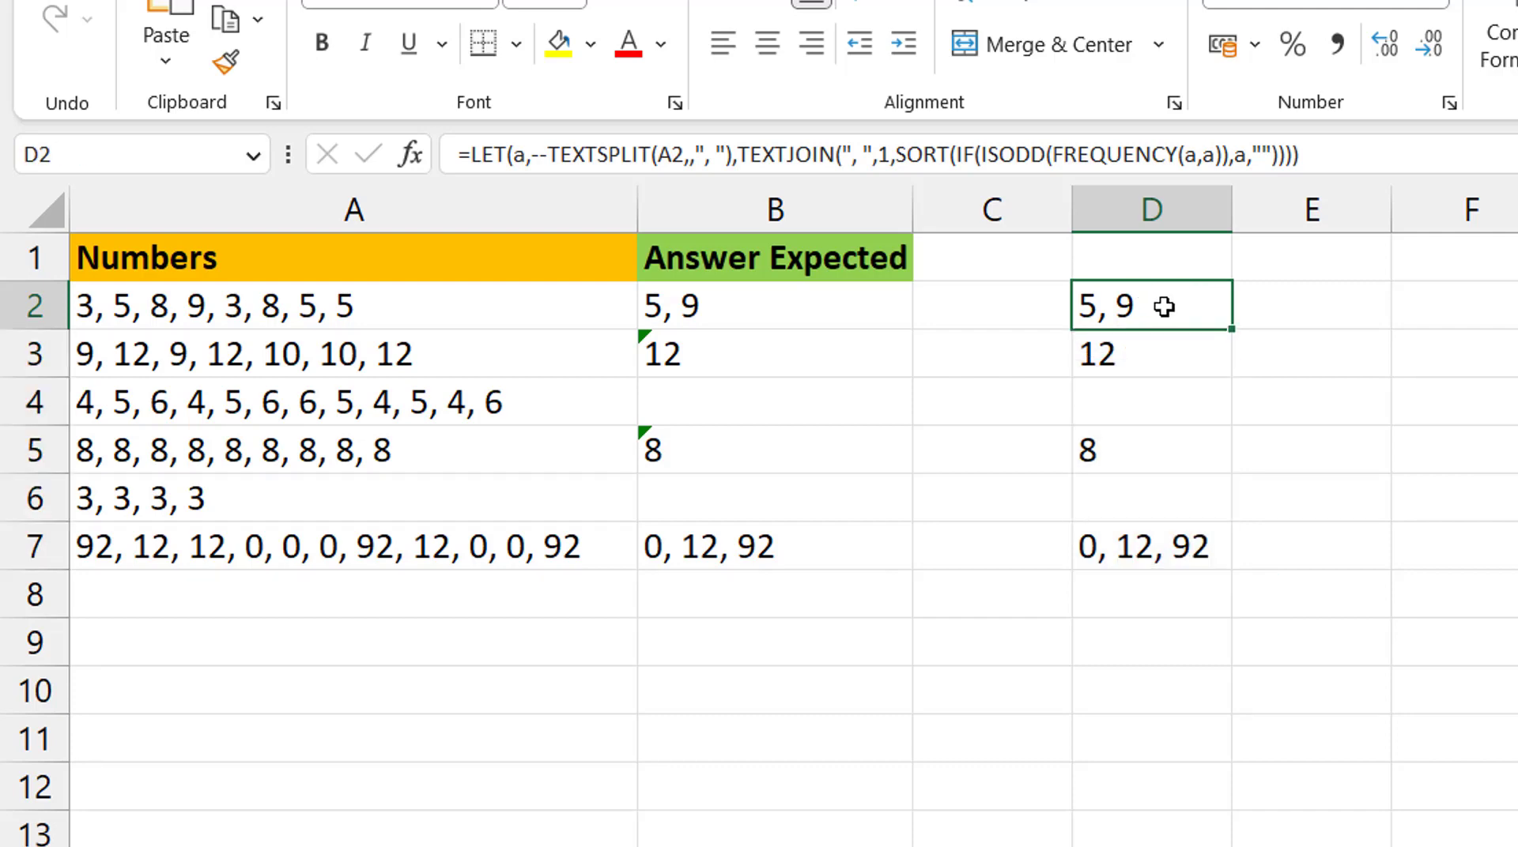
double_click(1164, 306)
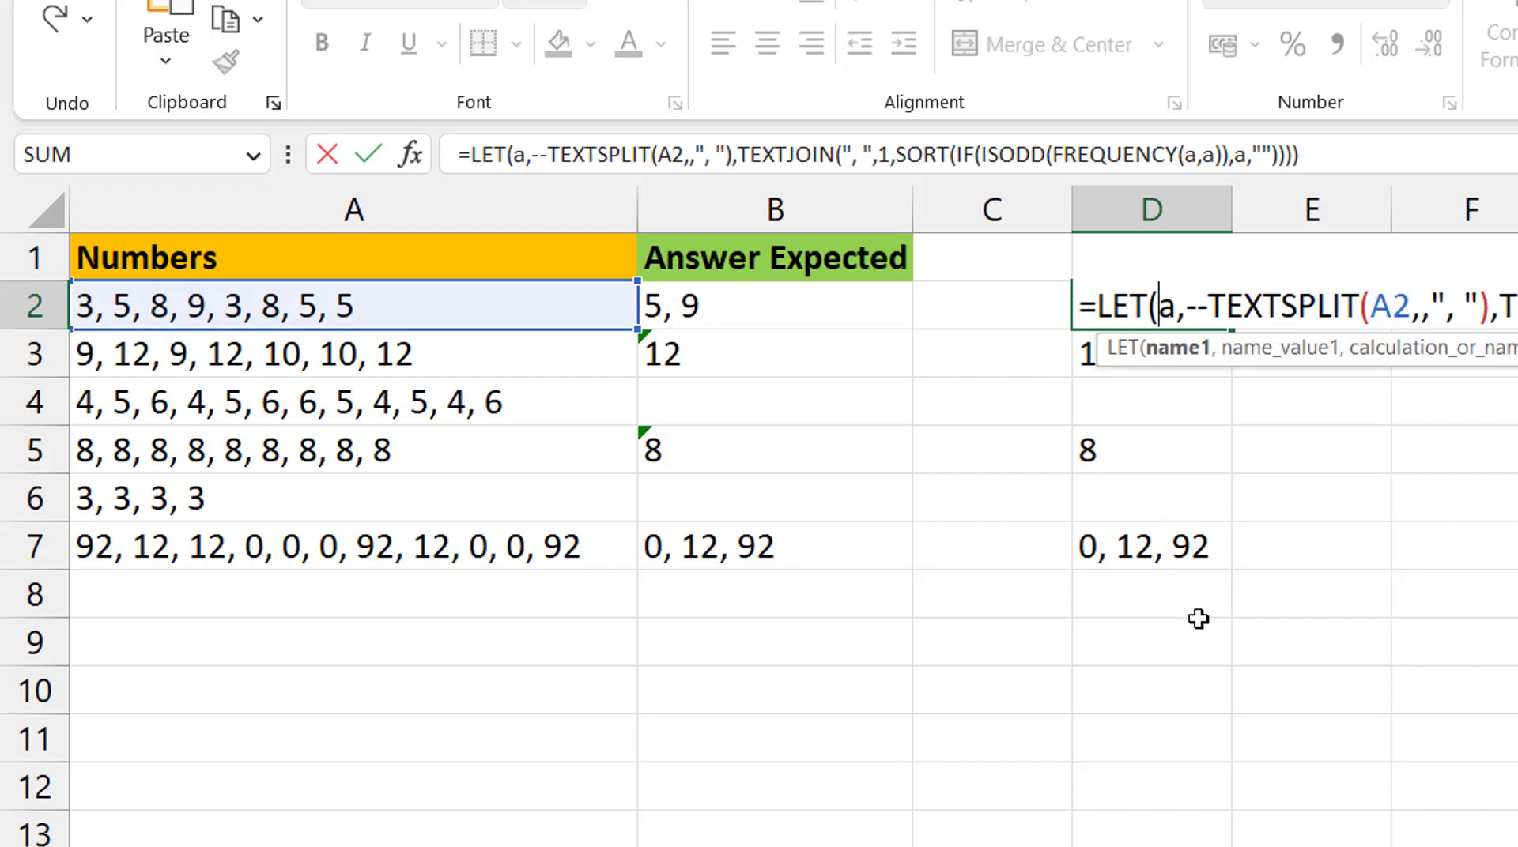
Step: Examine D2's existing LET formula and the source lists in A2:A7 without changing anything
key("Escape")
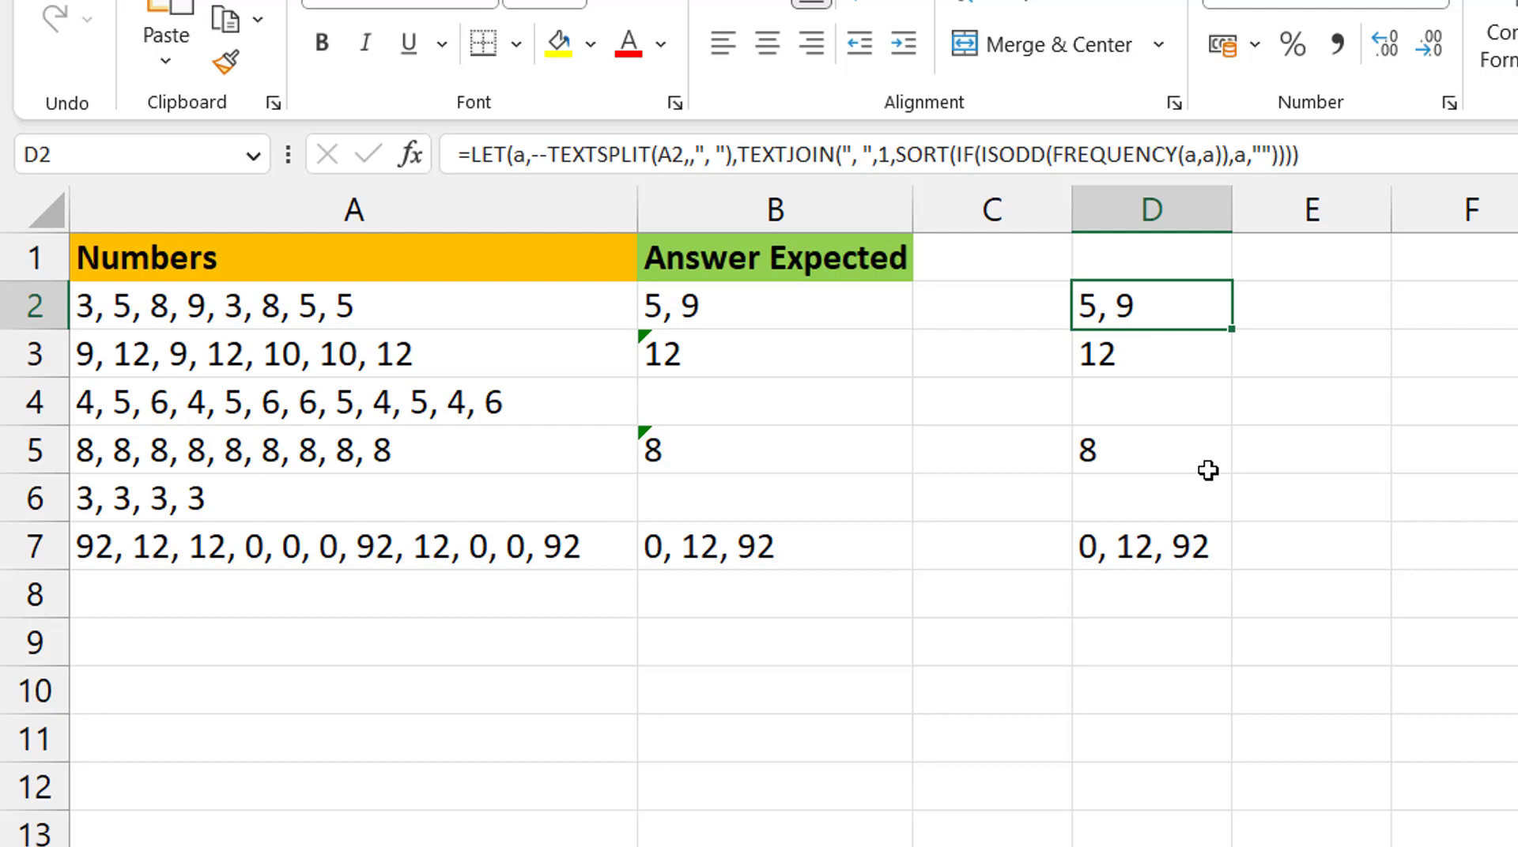
left_click_drag(471, 155, 547, 155)
key("shift+End")
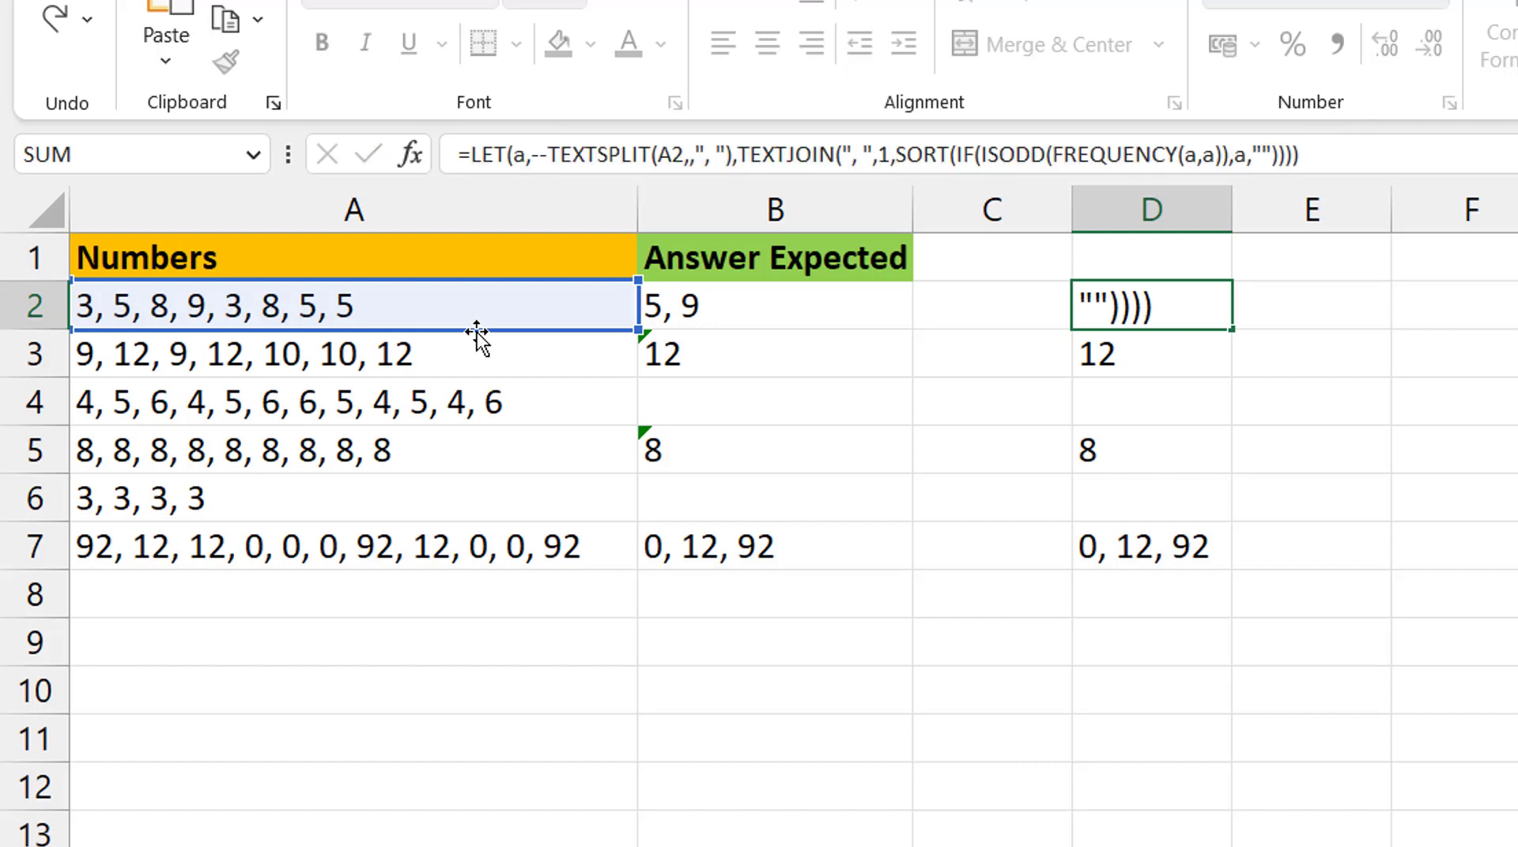
key("Escape")
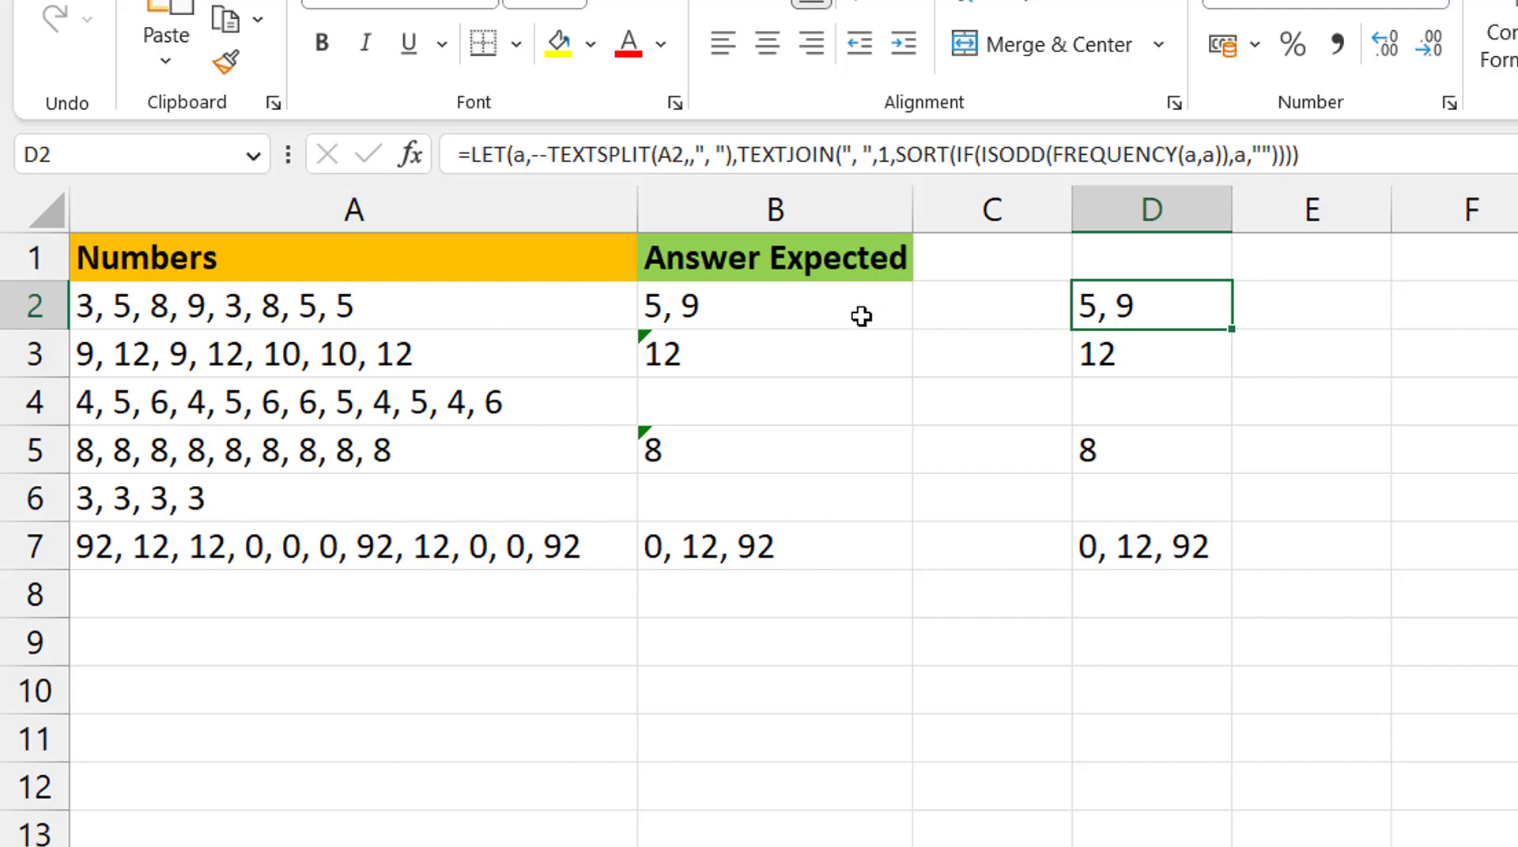
mouse_move(456, 306)
left_mouse_down()
mouse_move(471, 464)
mouse_move(503, 544)
left_mouse_up()
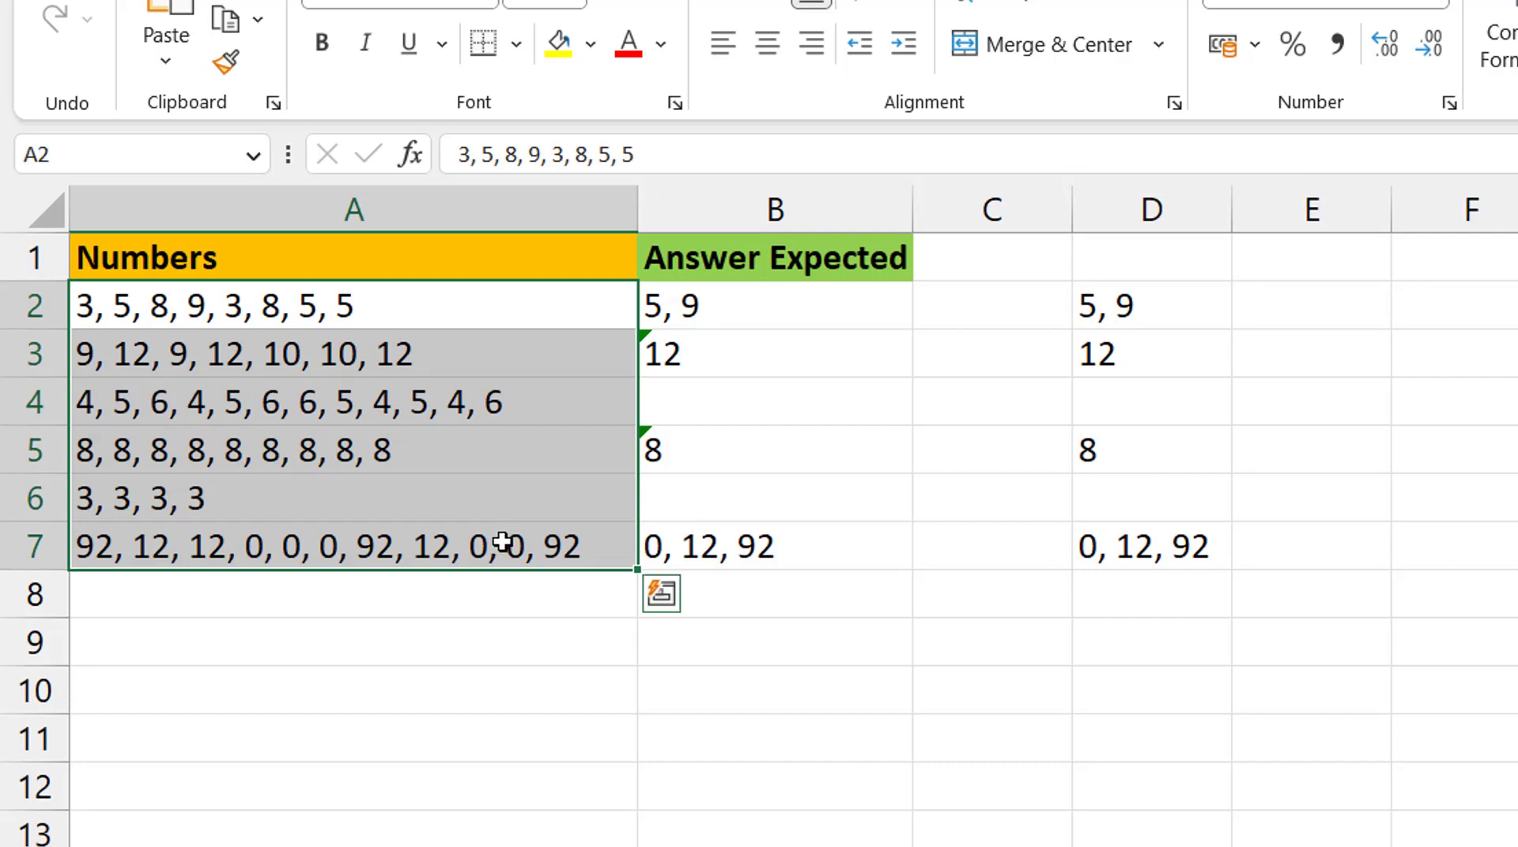
Step: Wrap D2's LET formula in a MAP function with A2:A7 as the array argument
left_click(1162, 309)
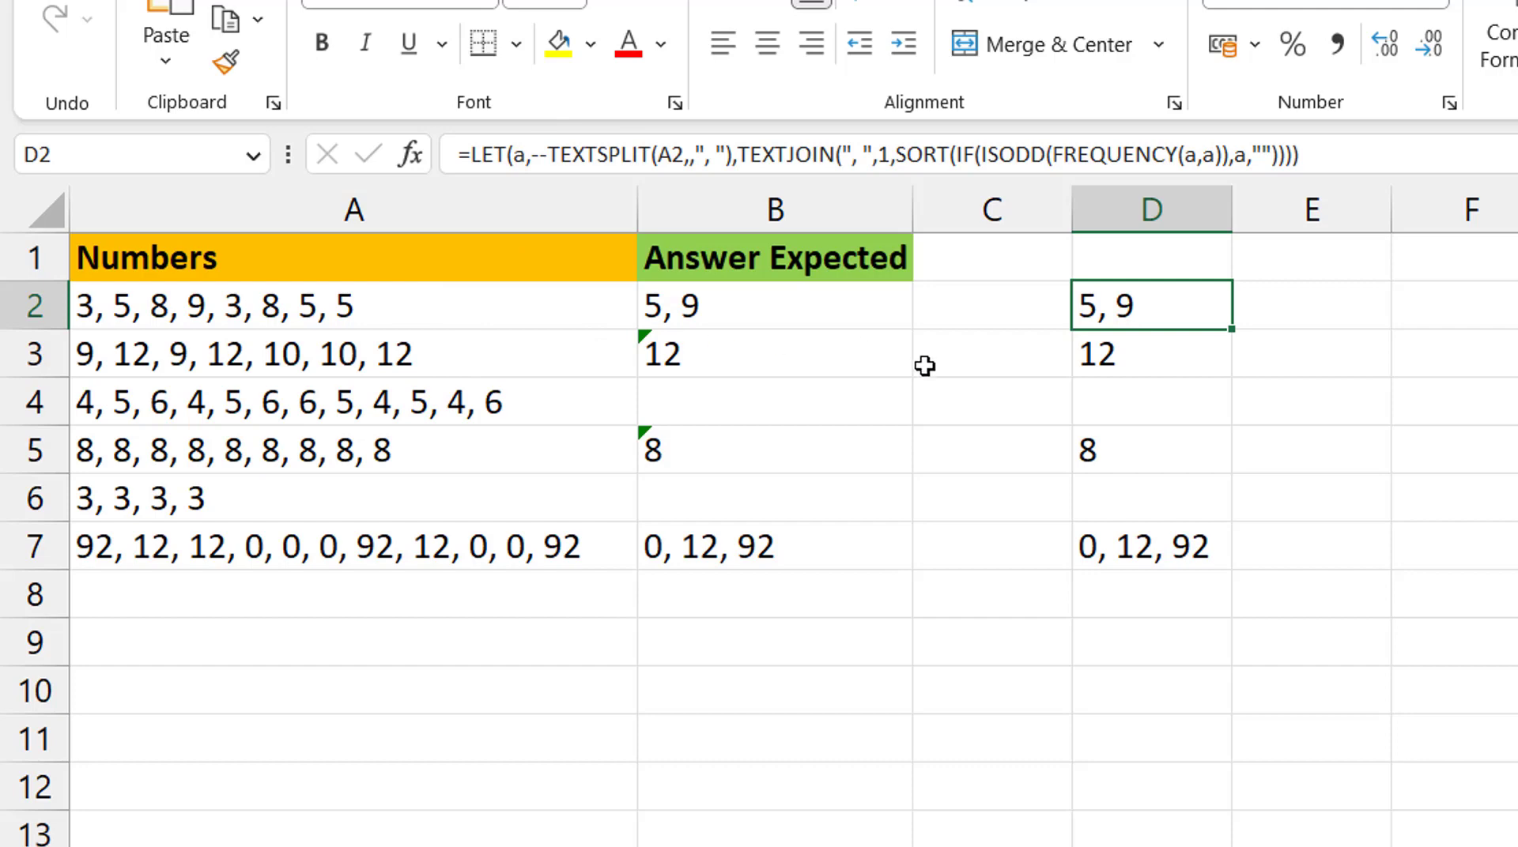
left_click(473, 155)
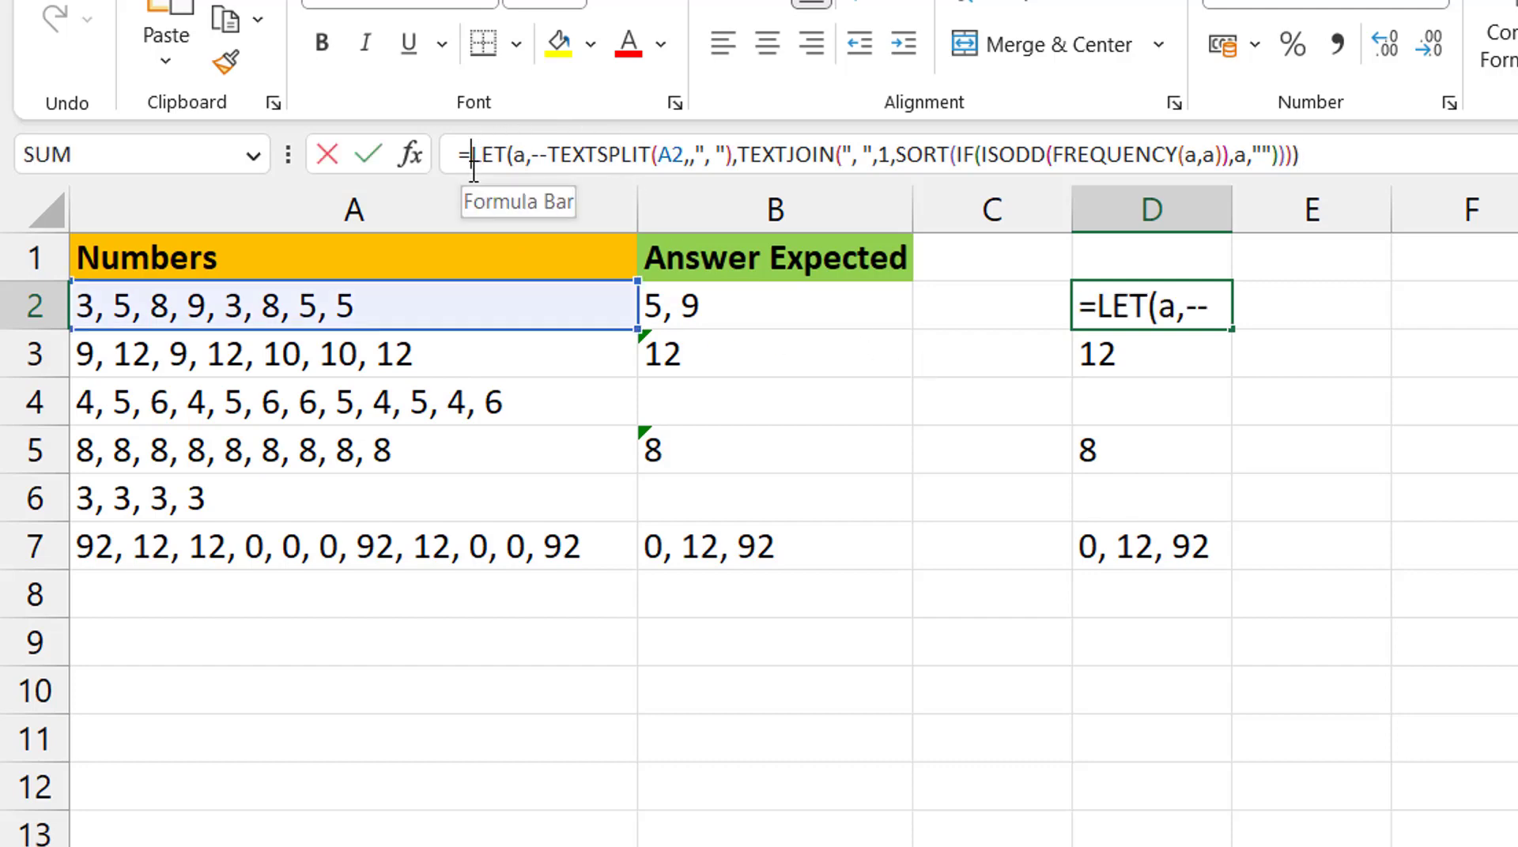
type("map")
key("Tab")
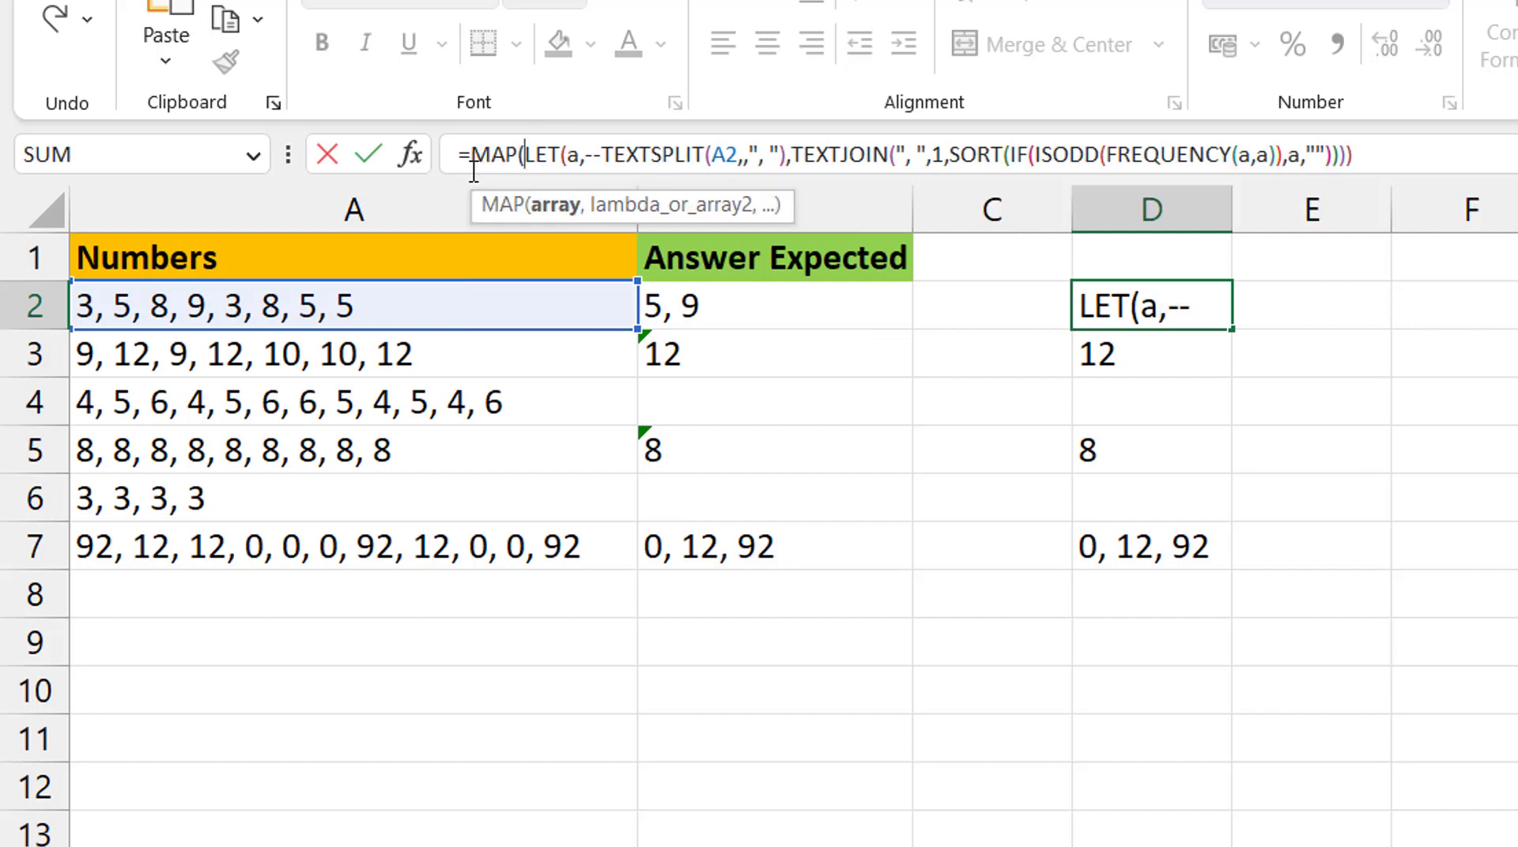
left_click_drag(413, 312, 464, 549)
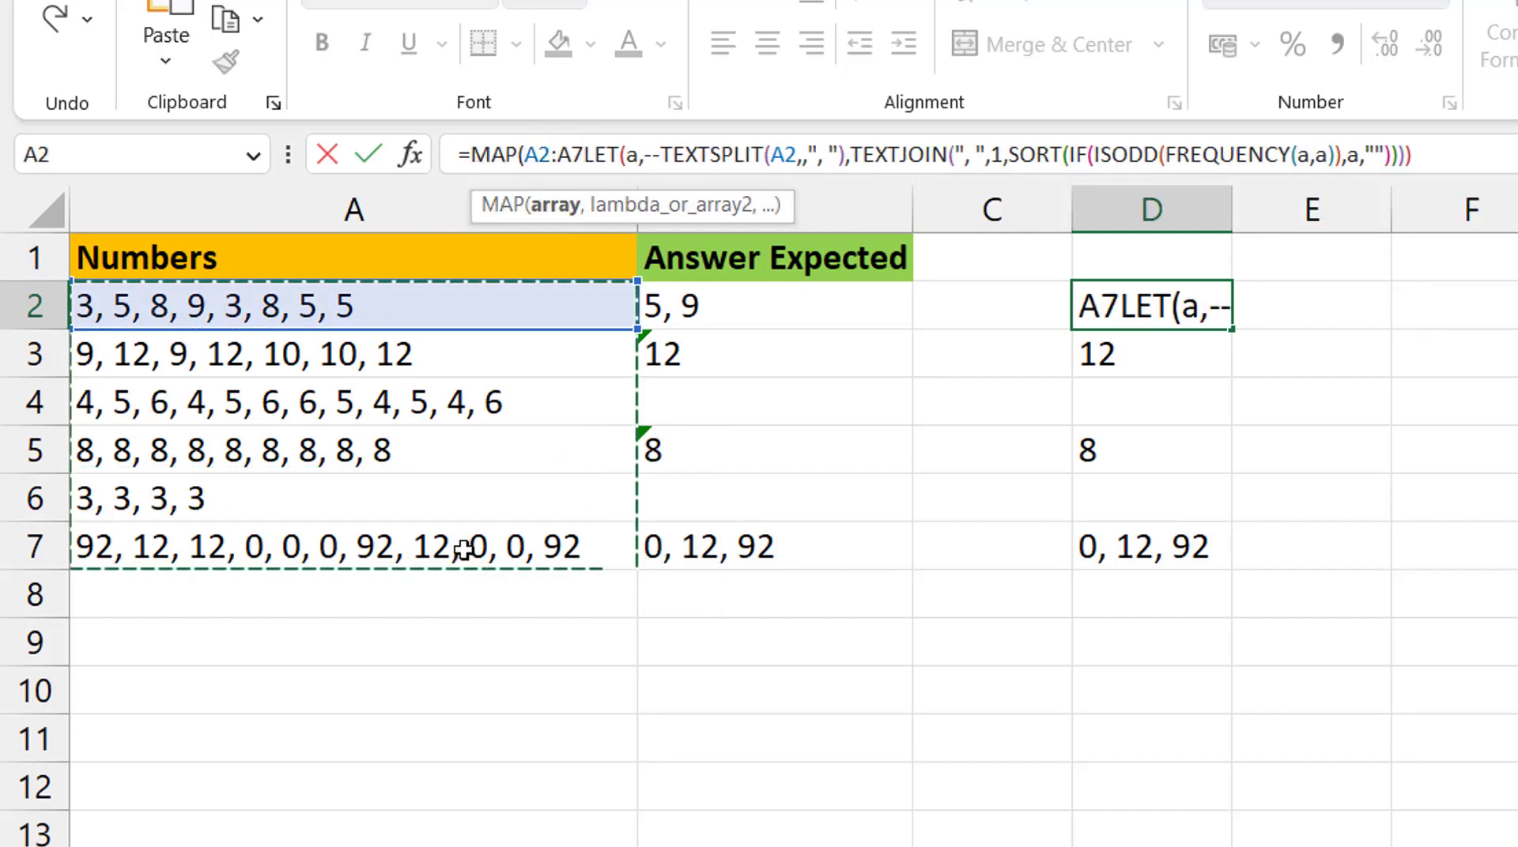
type(",")
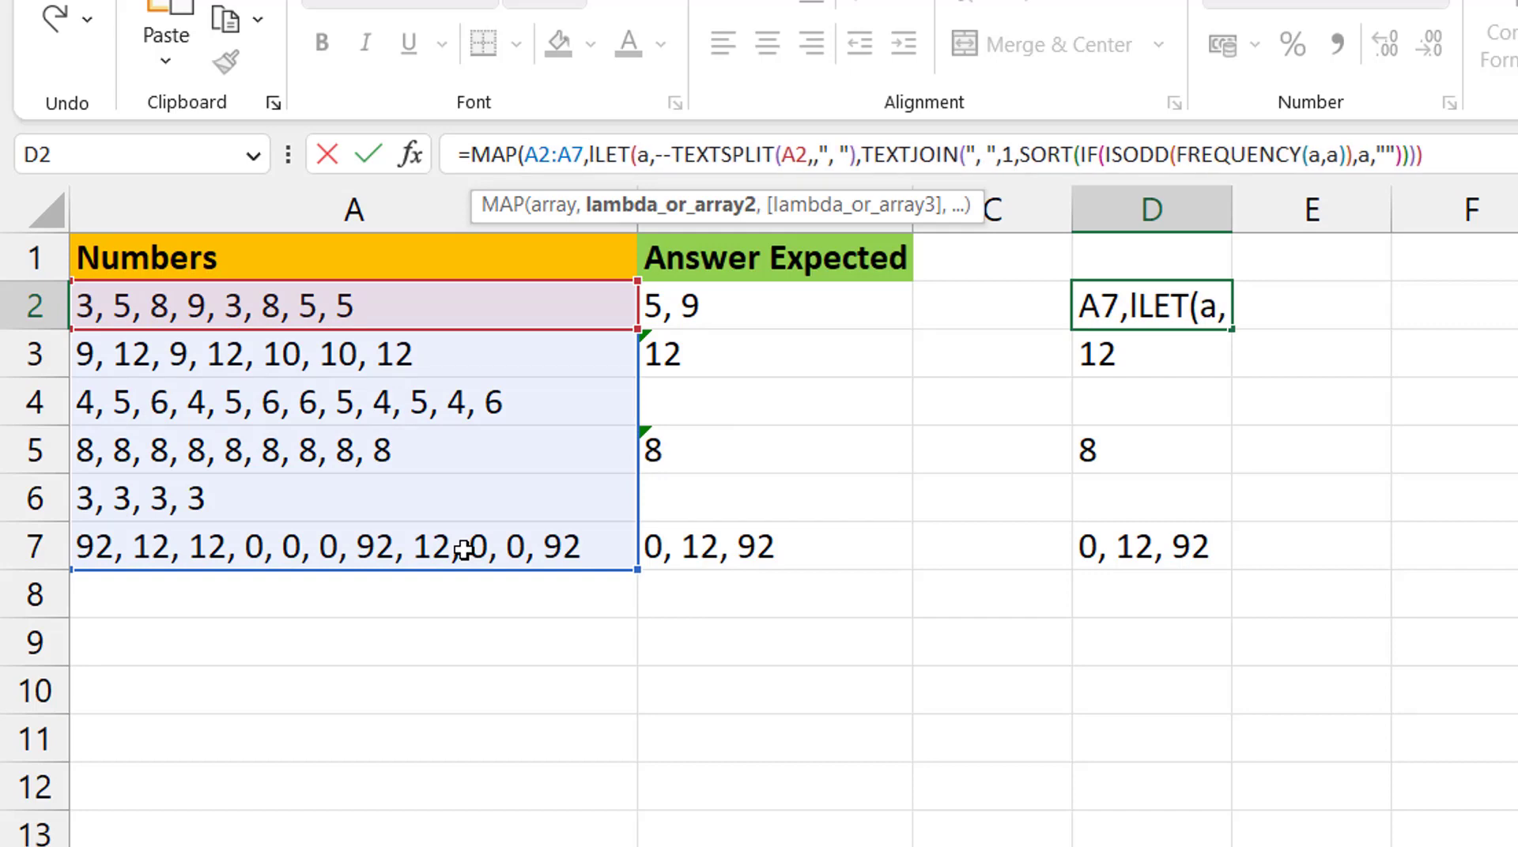
Step: Insert a LAMBDA with parameter x before LET as MAP's second argument in D2
type("lambda")
key("Tab")
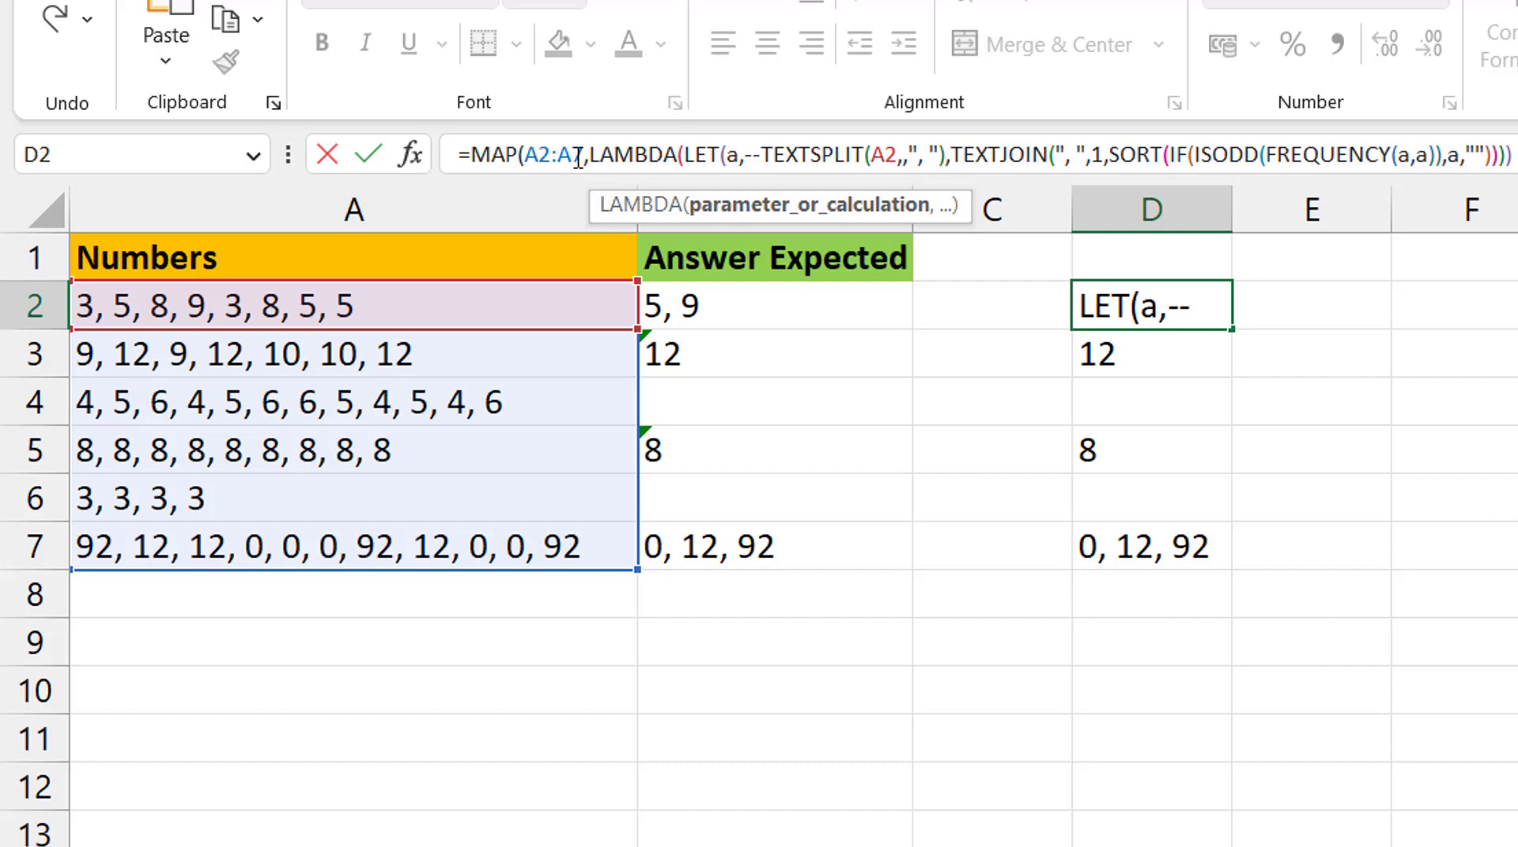
type("x")
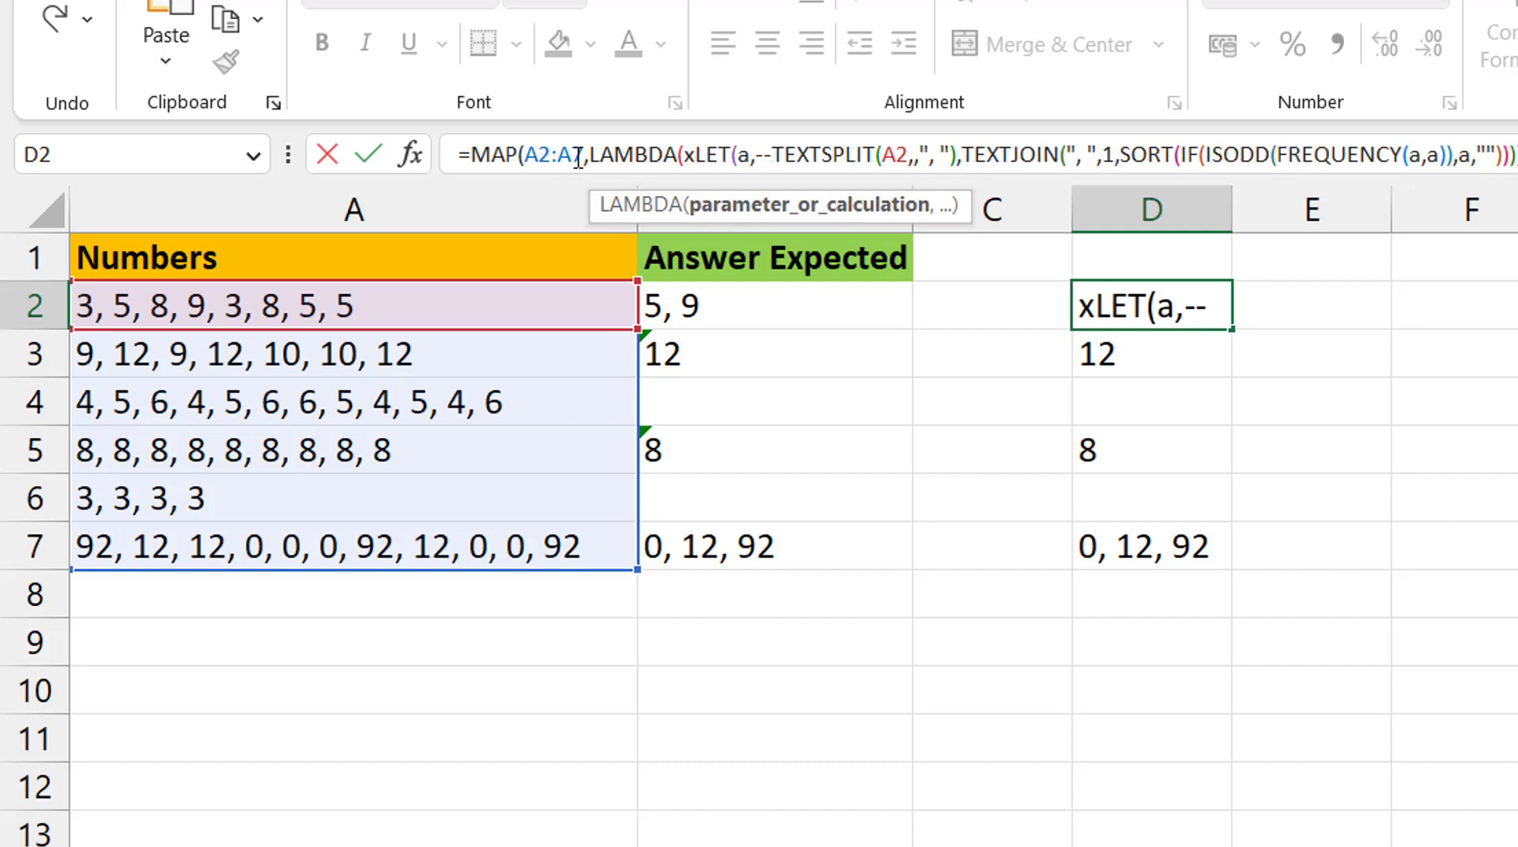
type(",")
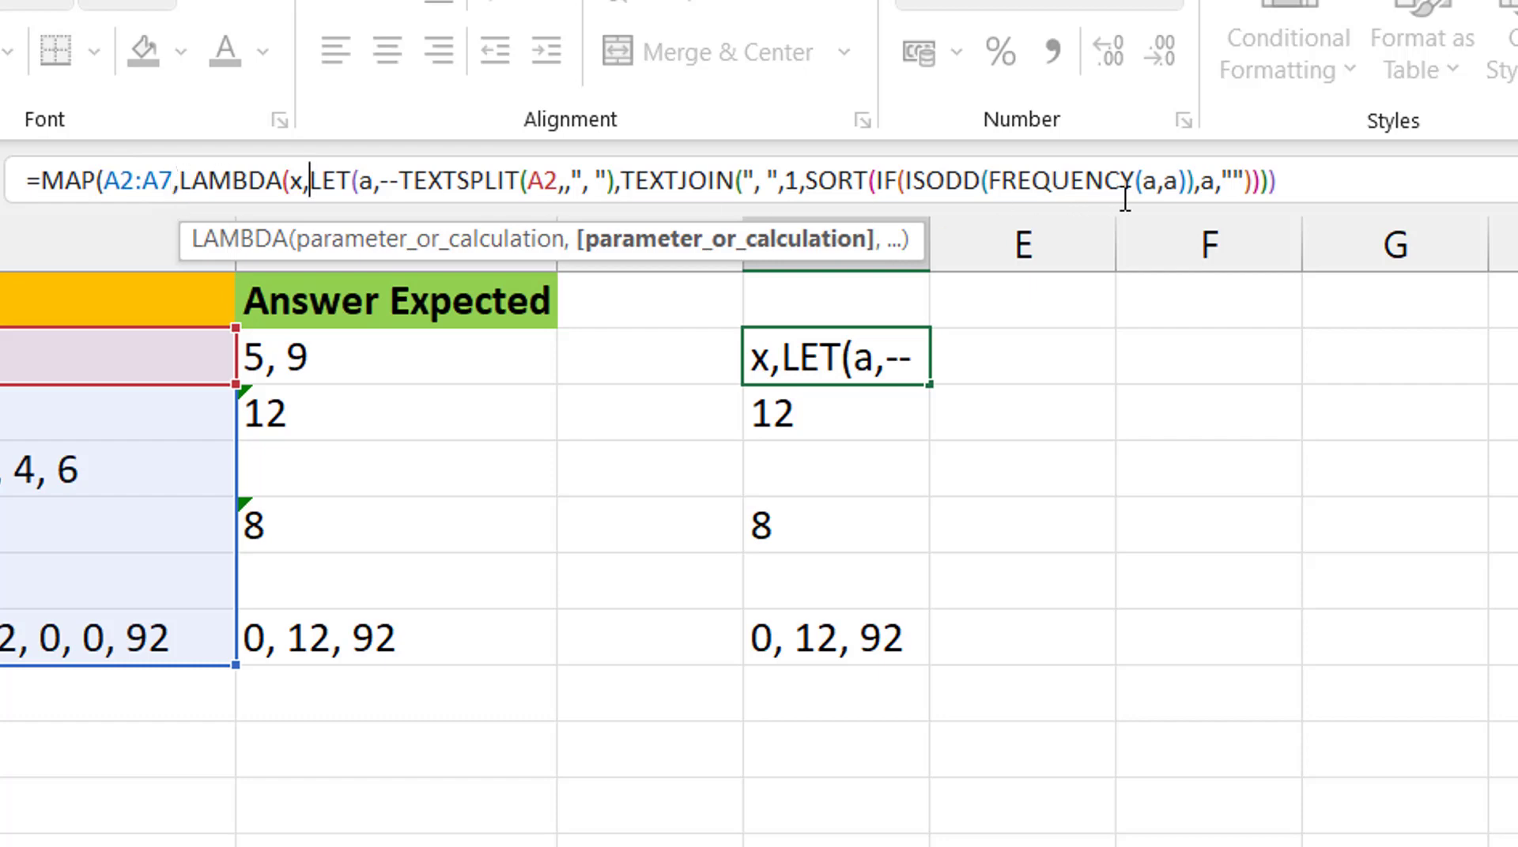
Step: Replace the A2 reference inside D2's TEXTSPLIT with x, close the LAMBDA and MAP parentheses, and enter the formula
left_click(556, 180)
key("BackSpace")
key("BackSpace")
type("x")
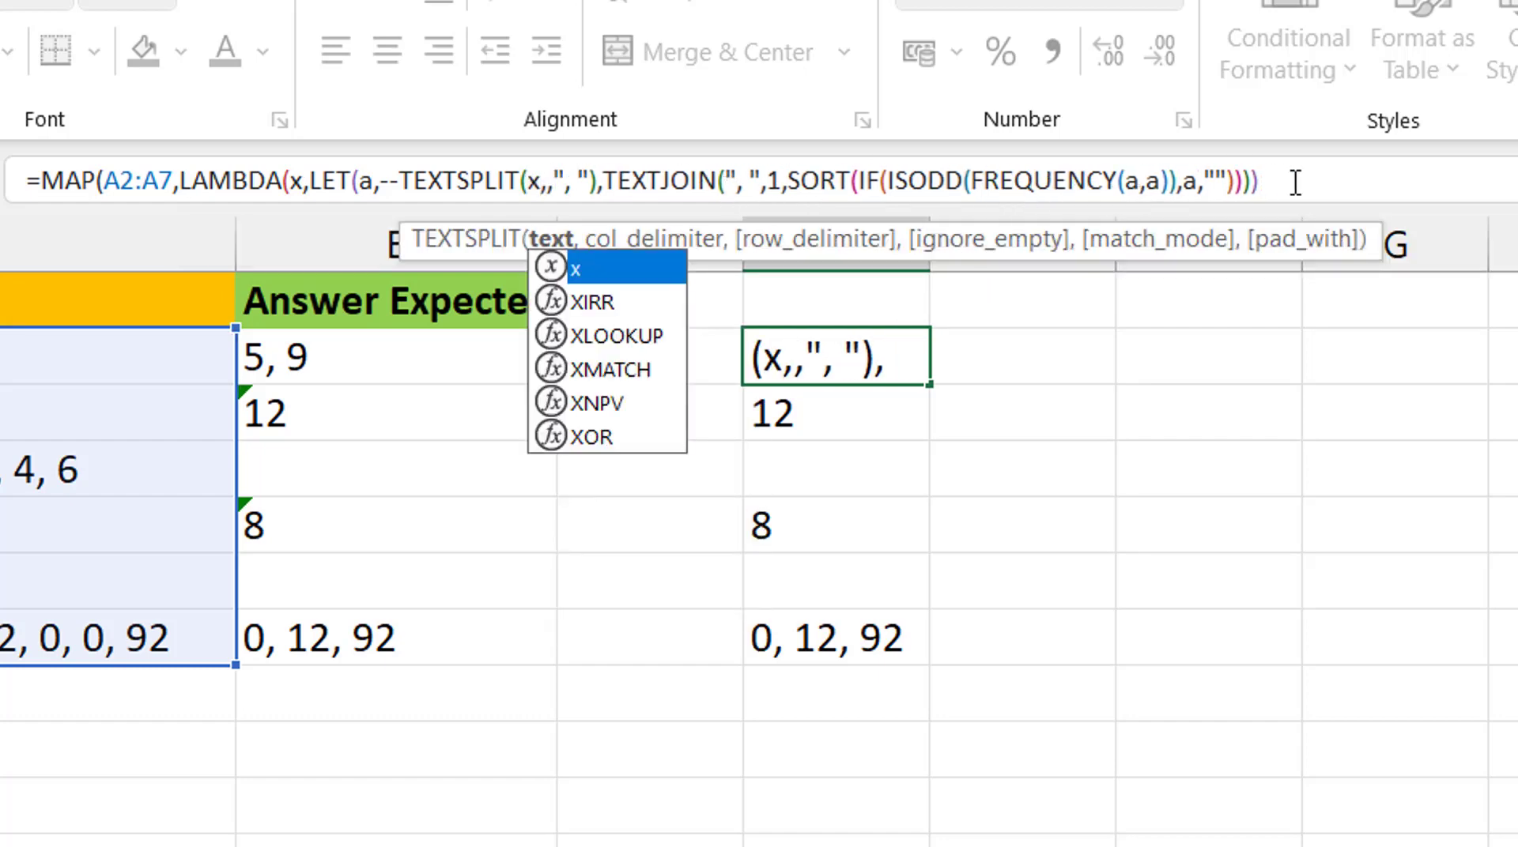
left_click(1406, 186)
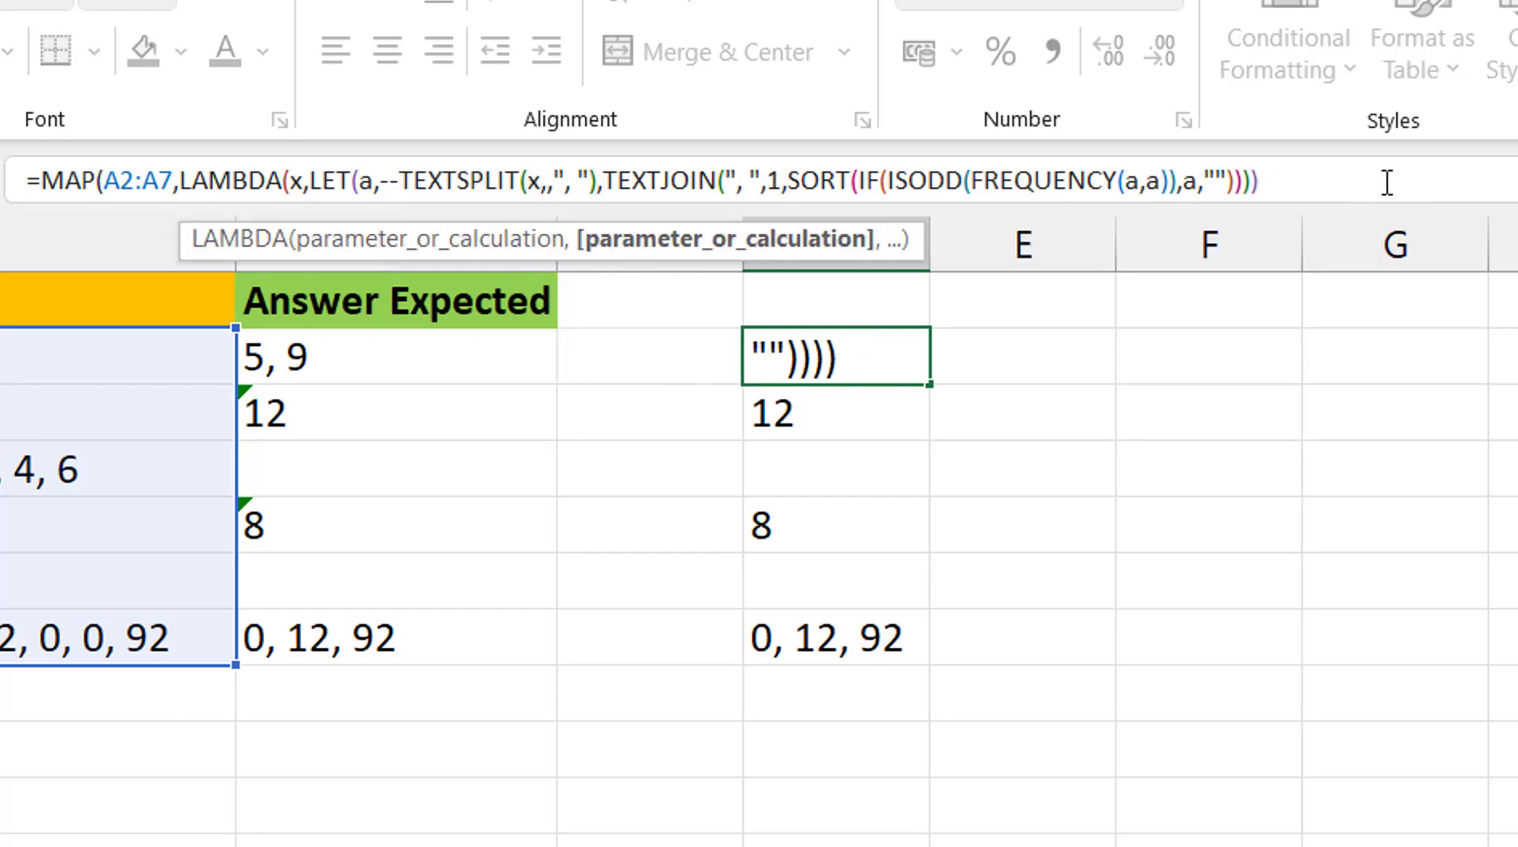
type("))")
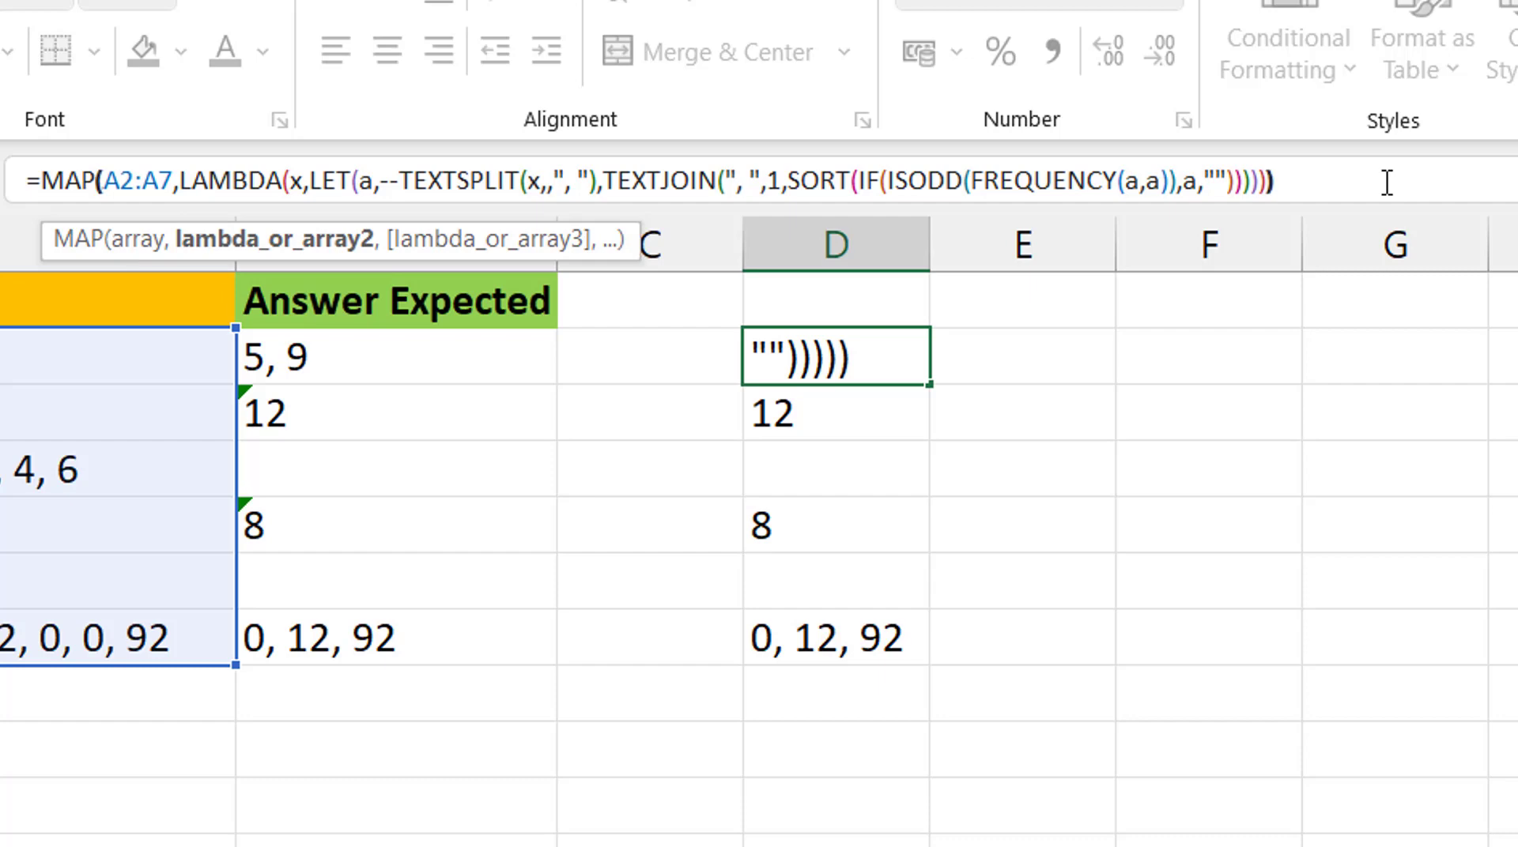
key("ctrl+Return")
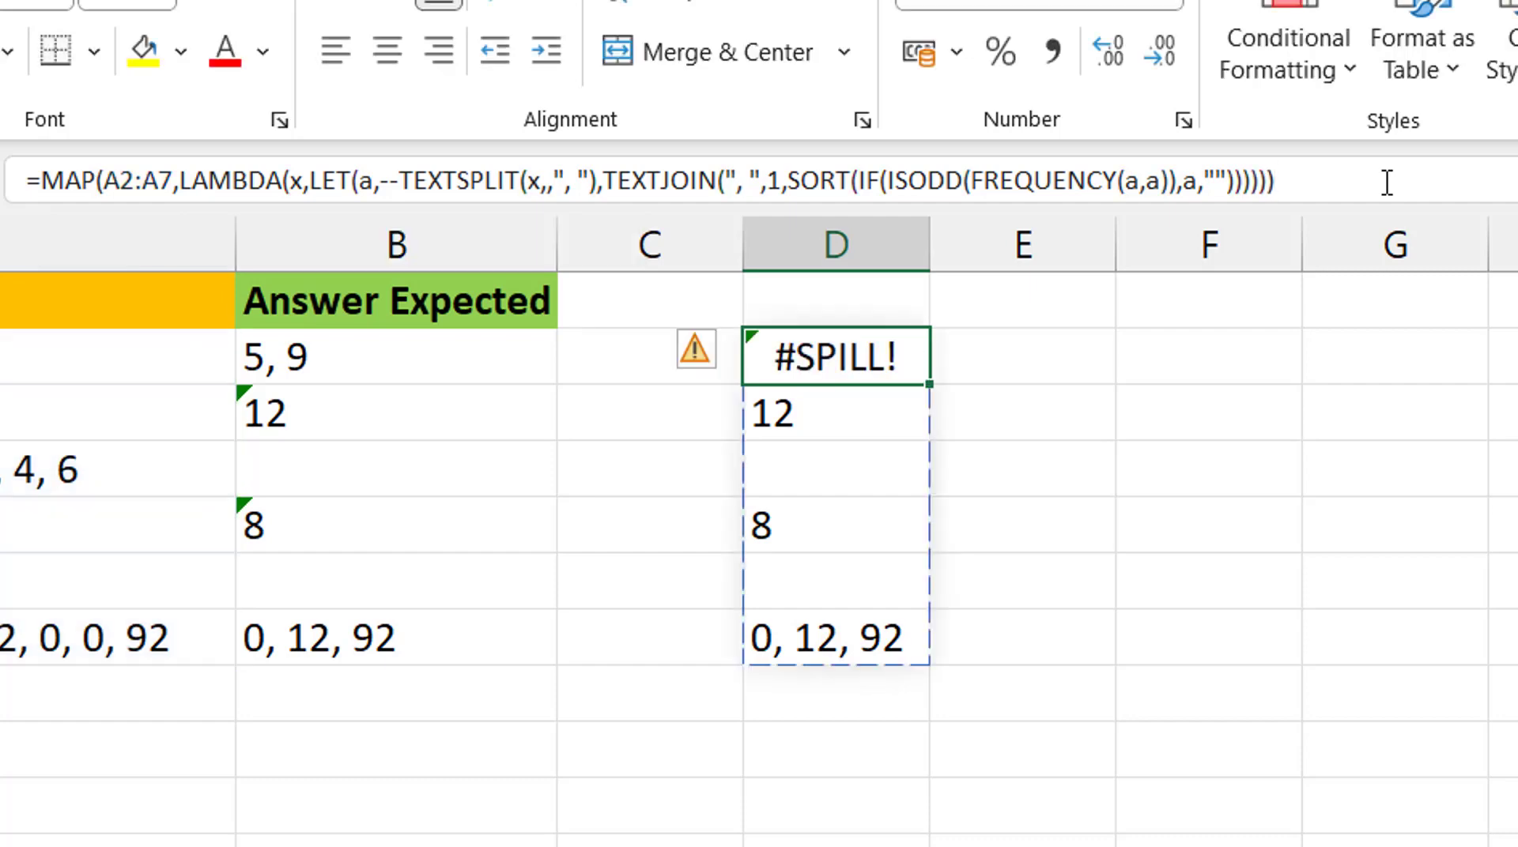
Step: Clear the old formulas from D3:D7 to make room for the MAP results and return to D2
key("Down")
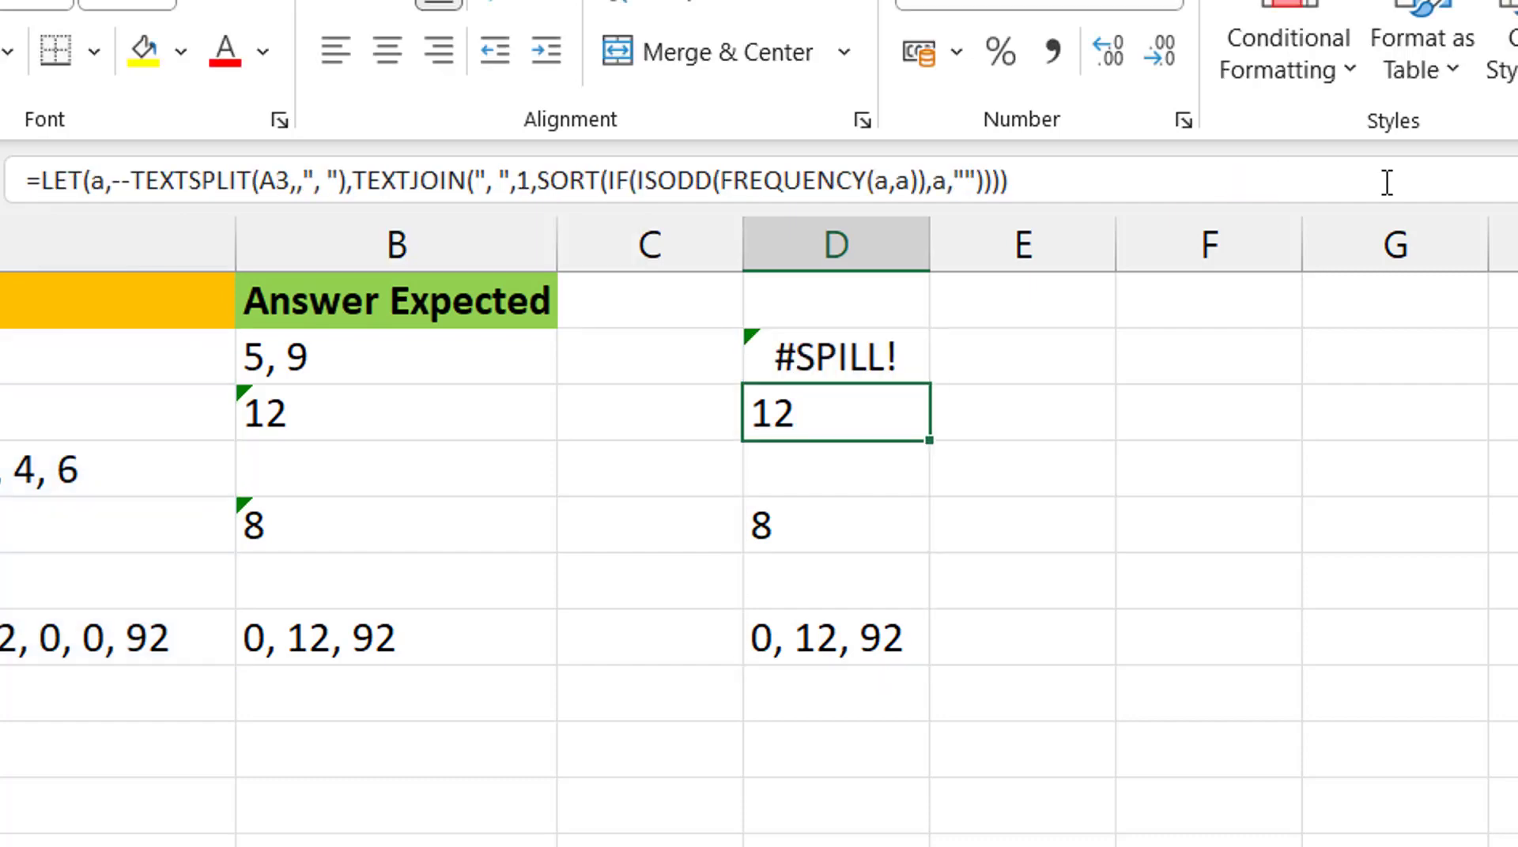
key("shift+Down")
key("shift+Down")
key("shift+Down")
key("shift+Down")
key("Delete")
key("Up")
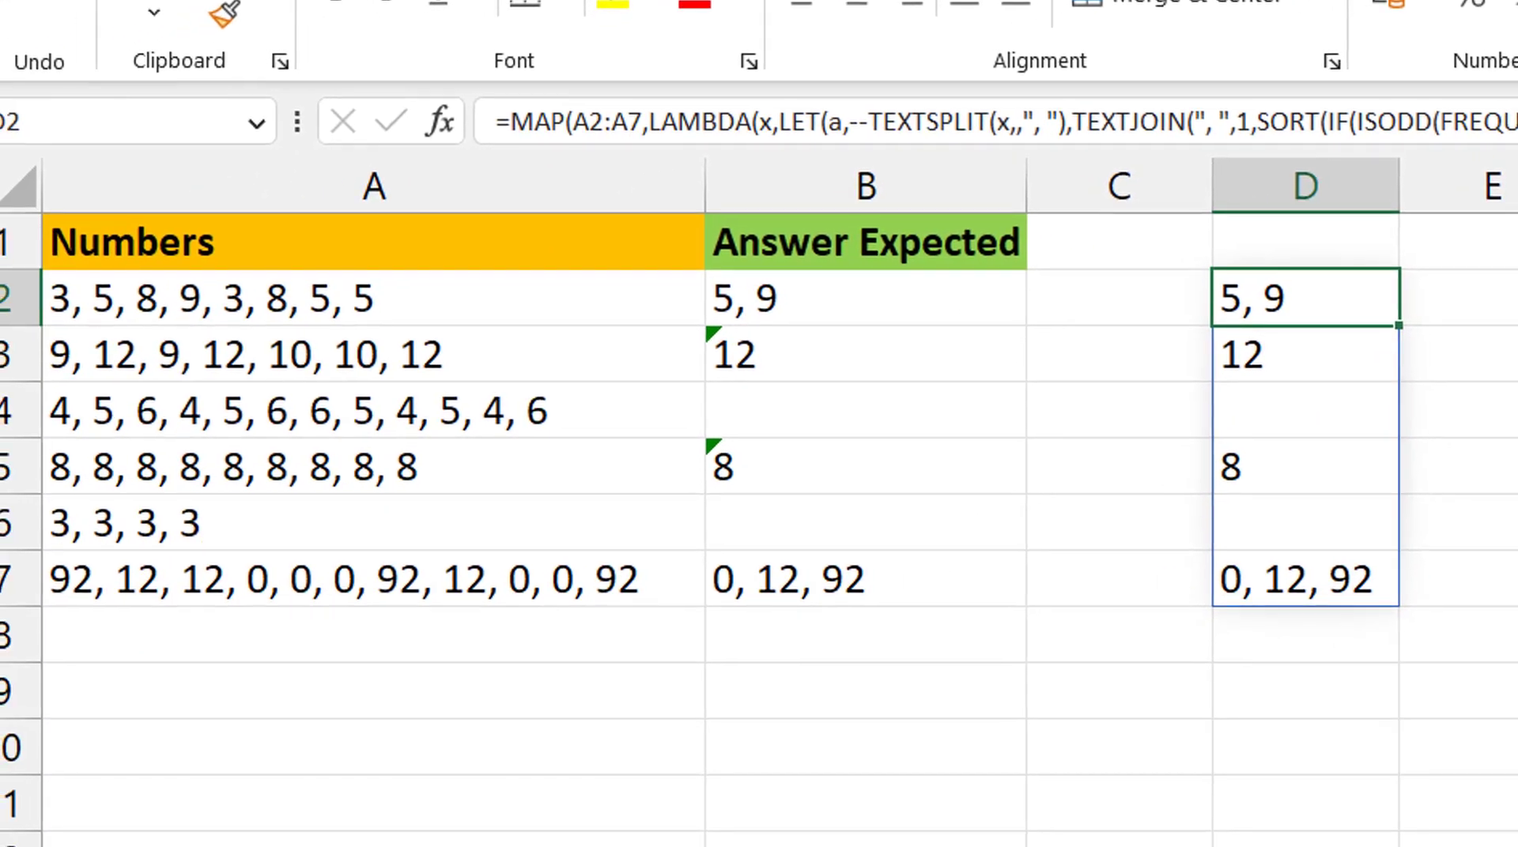
key("Down")
key("Up")
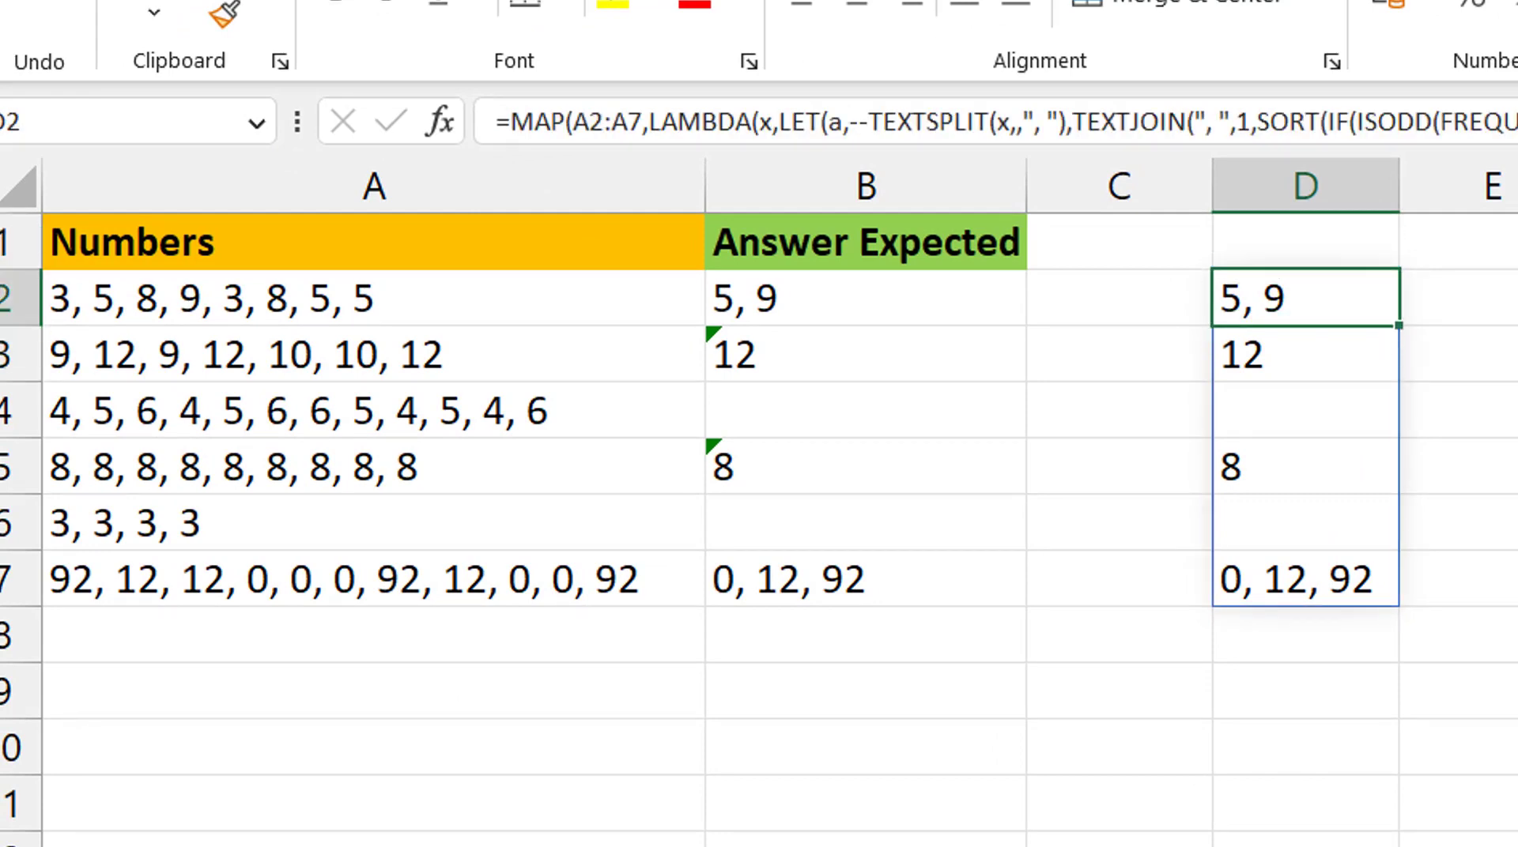